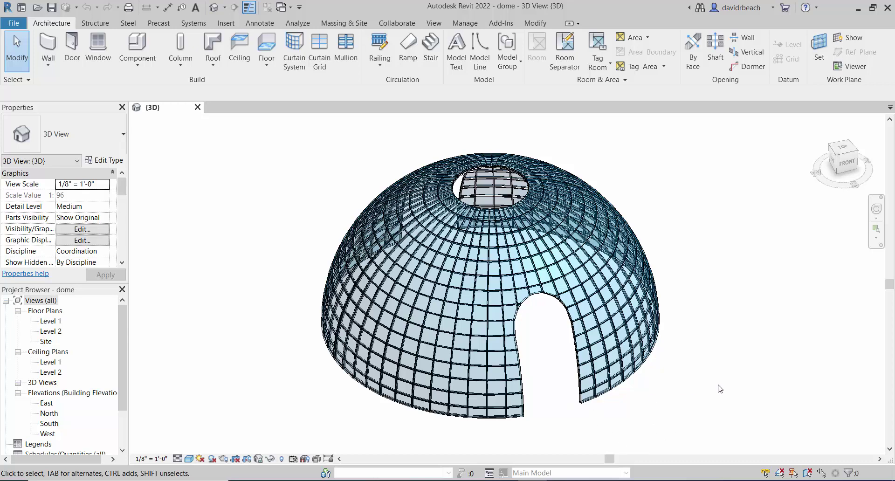
# - Orbit around the dome to the doorway opening and select a mullion on its edge
pyautogui.keyDown('shift'); pyautogui.moveTo(701, 376); pyautogui.dragTo(469, 358, button='middle'); pyautogui.keyUp('shift')
pyautogui.scroll(6, 322, 303)
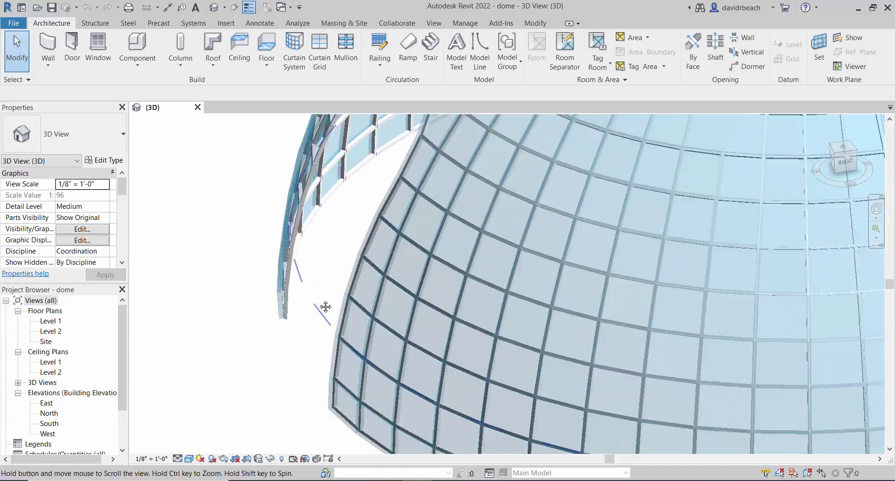
pyautogui.scroll(3, 278, 250)
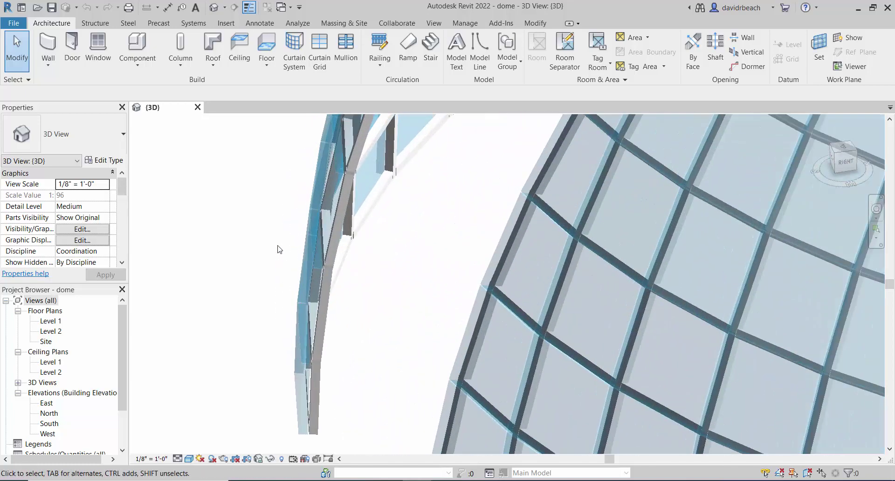
pyautogui.click(337, 230)
pyautogui.keyDown('shift'); pyautogui.moveTo(337, 229); pyautogui.dragTo(423, 312, button='middle'); pyautogui.keyUp('shift')
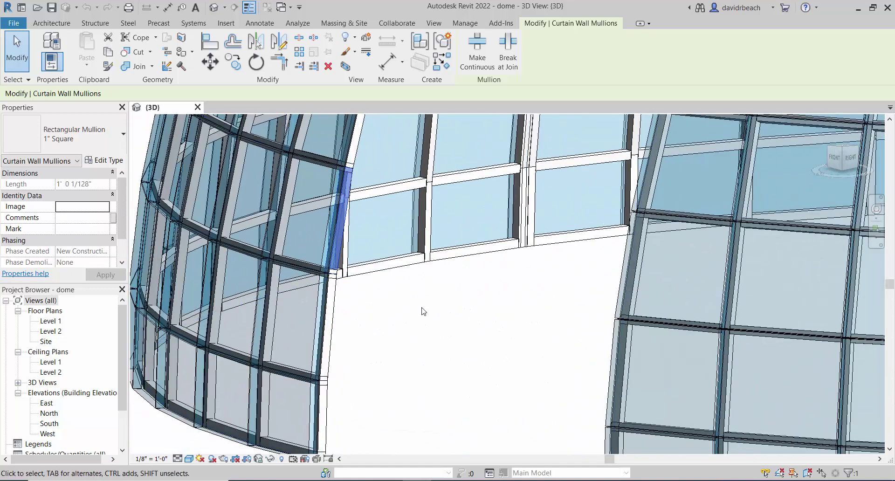
pyautogui.click(424, 311)
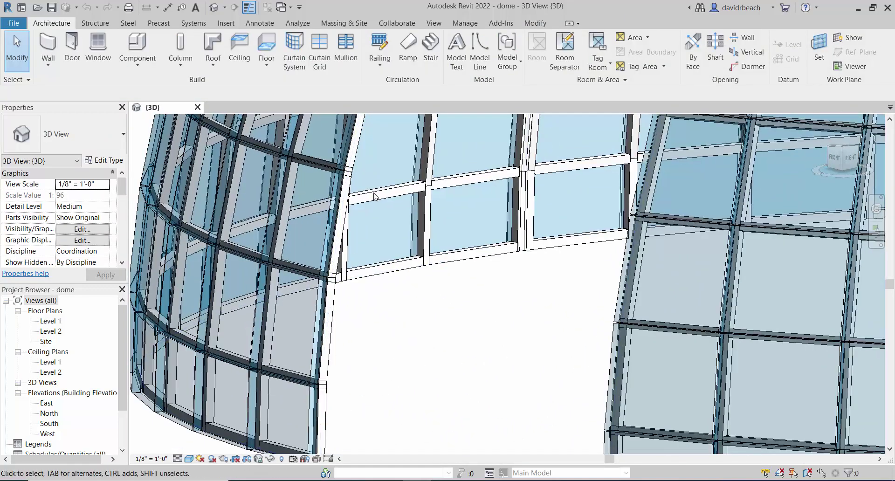
pyautogui.keyDown('shift'); pyautogui.moveTo(372, 289); pyautogui.dragTo(450, 317, button='middle'); pyautogui.keyUp('shift')
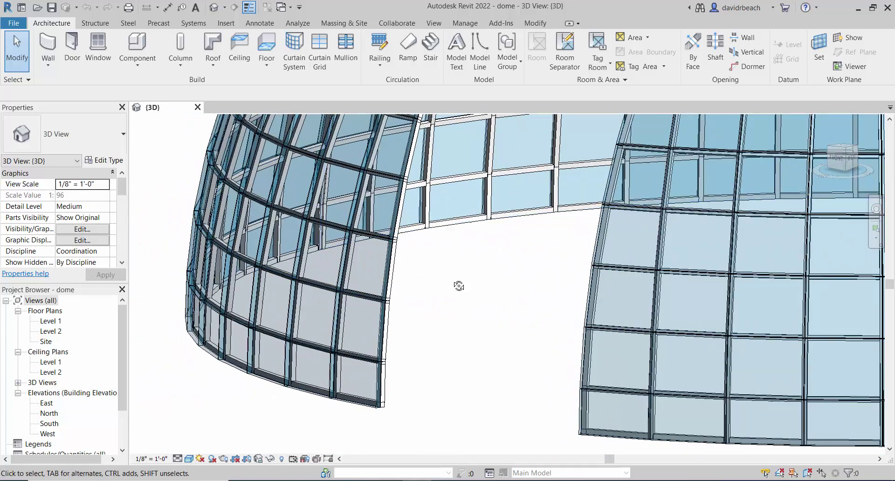
pyautogui.scroll(5, 396, 264)
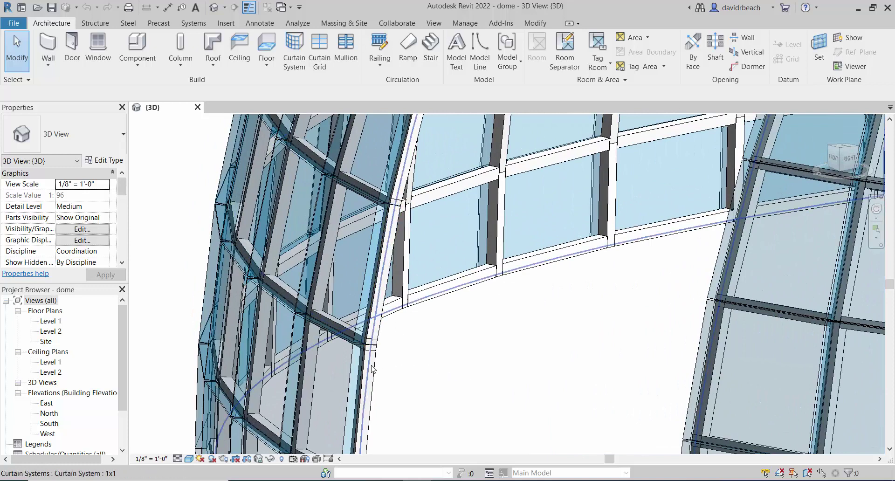
pyautogui.click(378, 329)
pyautogui.moveTo(442, 335); pyautogui.dragTo(471, 337, button='middle')
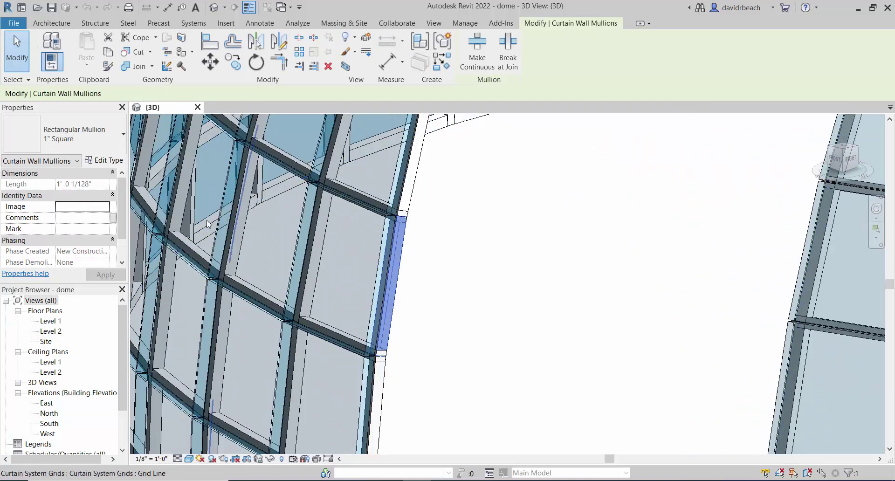
# - Check the mullion type's Thickness and Width on side 2 values, then close without changes
pyautogui.click(106, 161)
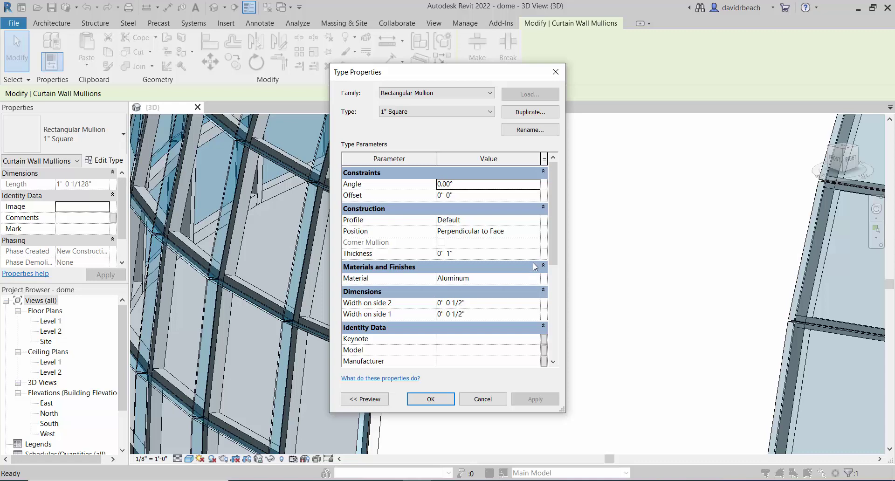
pyautogui.click(469, 254)
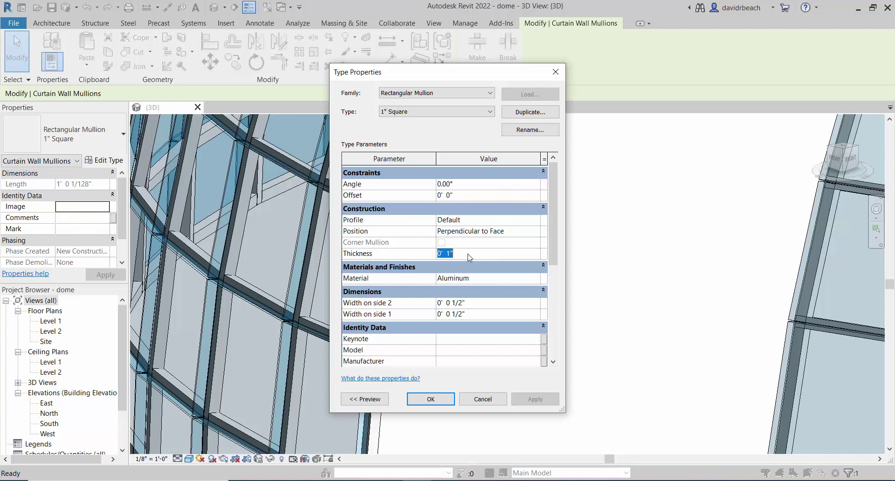
pyautogui.click(486, 305)
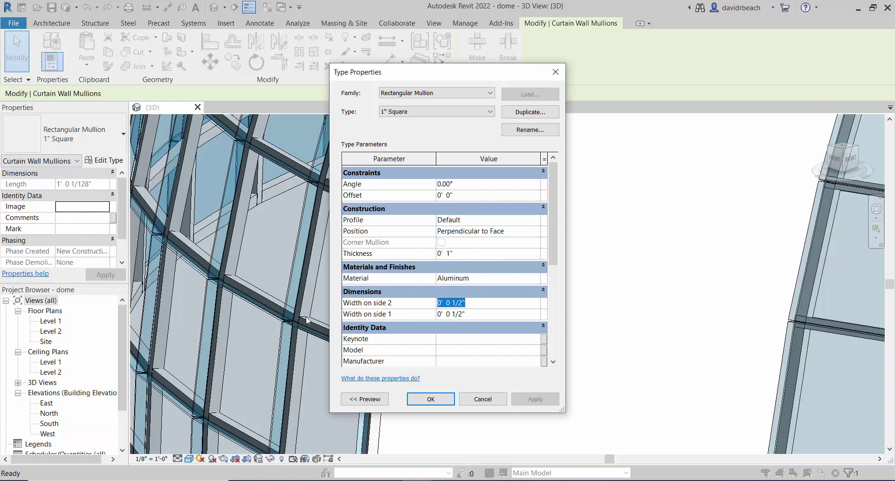
pyautogui.click(431, 399)
pyautogui.keyDown('shift'); pyautogui.moveTo(430, 399); pyautogui.dragTo(482, 381, button='middle'); pyautogui.keyUp('shift')
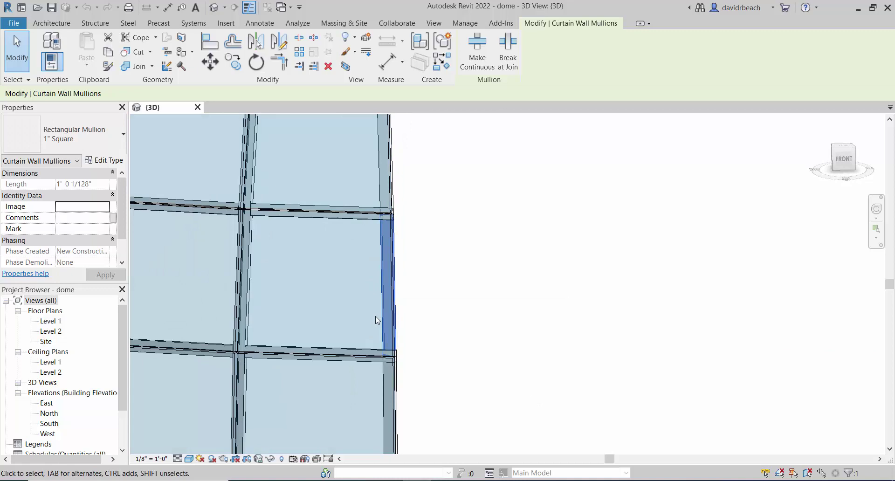
# - Set the rectangular mullion type's Thickness to 0' 4" and apply it
pyautogui.click(110, 161)
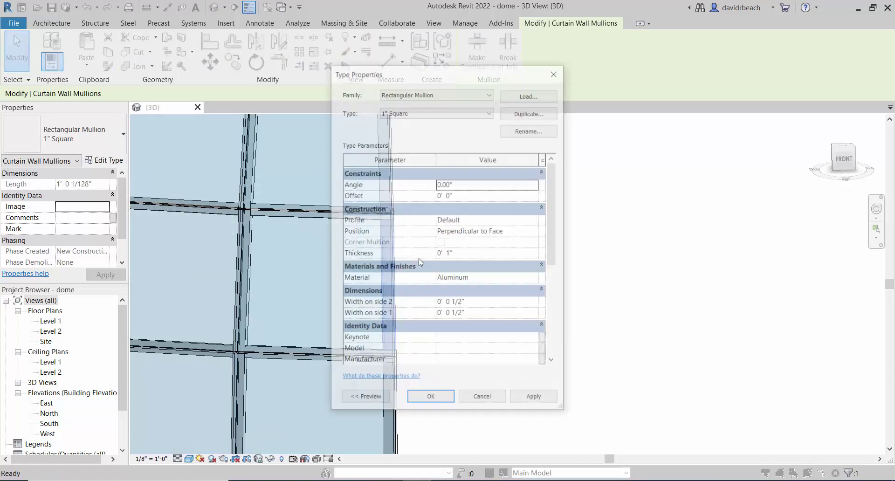
pyautogui.click(480, 256)
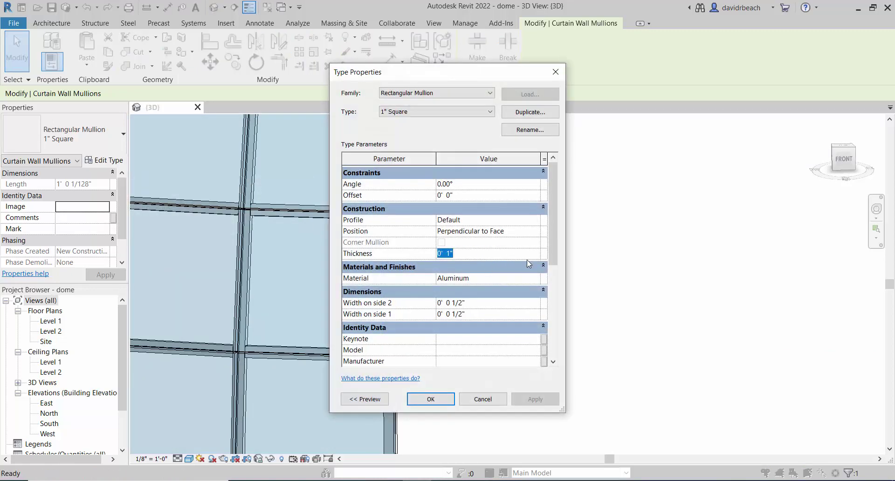
pyautogui.write('4')
pyautogui.press('Return')
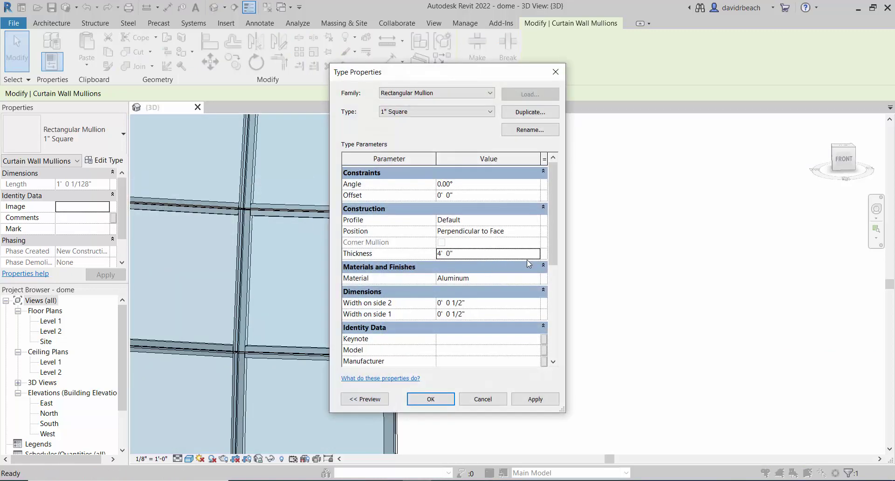
pyautogui.click(501, 258)
pyautogui.write('0')
pyautogui.click(501, 258)
pyautogui.click(543, 399)
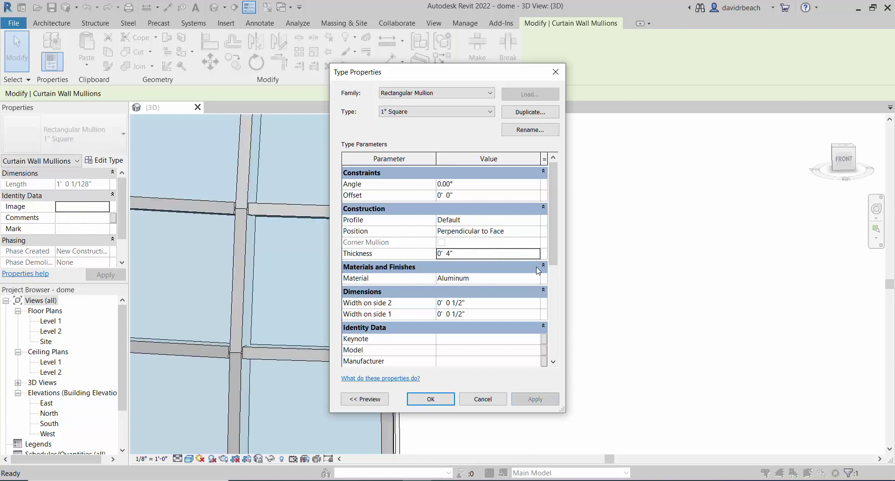
pyautogui.click(430, 399)
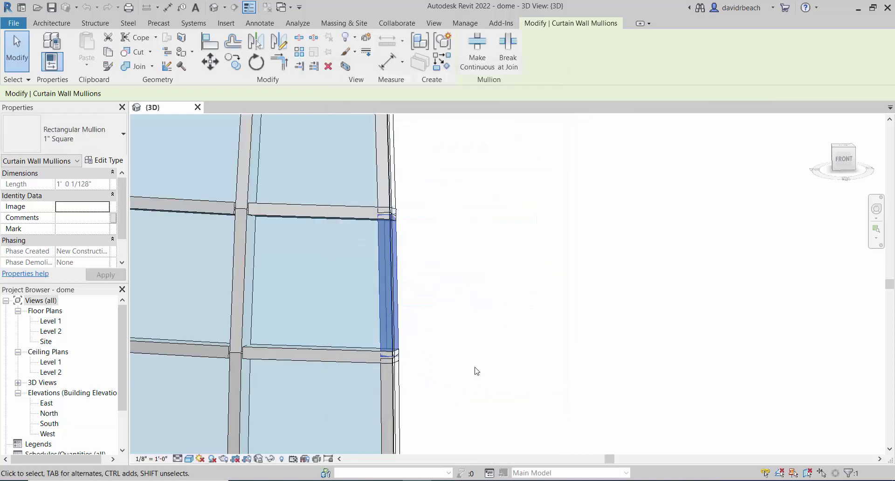
# - Orbit around the dome to inspect the deeper 4-inch mullions
pyautogui.moveTo(477, 368)
pyautogui.keyDown('shift'); pyautogui.mouseDown(button='middle')
pyautogui.moveTo(486, 356)
pyautogui.moveTo(404, 349)
pyautogui.moveTo(510, 349)
pyautogui.moveTo(475, 364)
pyautogui.moveTo(491, 372)
pyautogui.mouseUp(button='middle'); pyautogui.keyUp('shift')
pyautogui.click(523, 388)
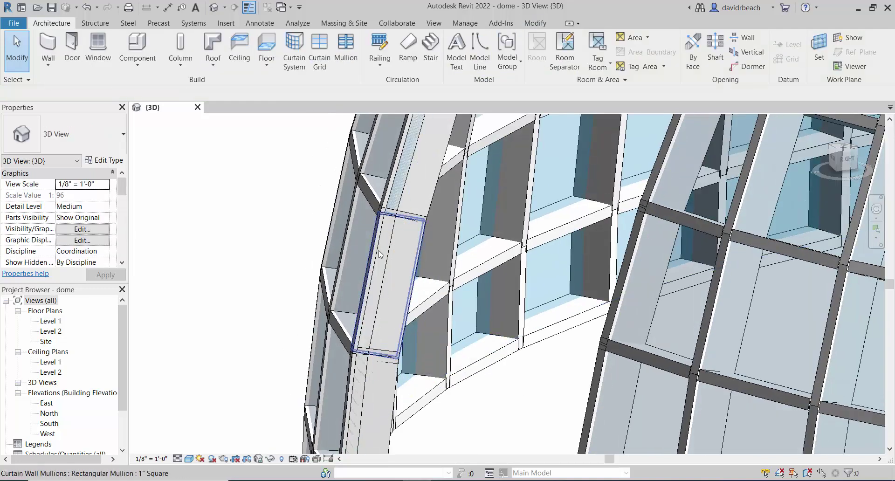
pyautogui.keyDown('shift'); pyautogui.moveTo(383, 241); pyautogui.dragTo(342, 221, button='middle'); pyautogui.keyUp('shift')
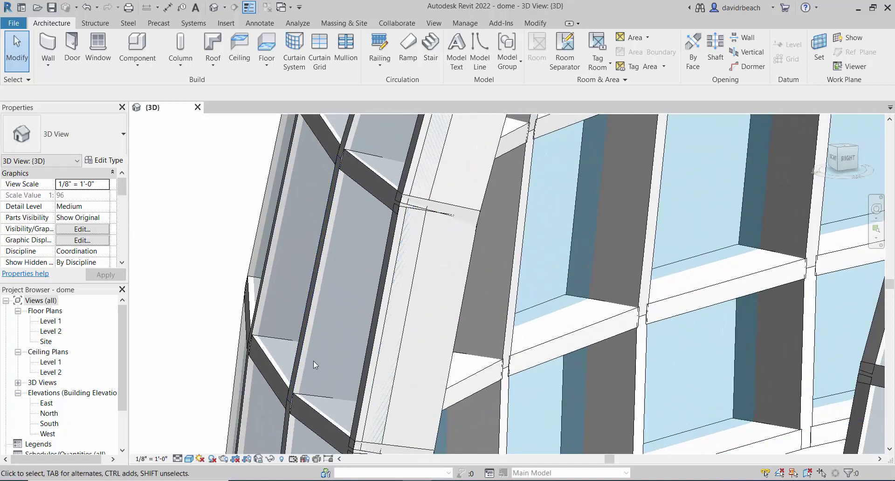
pyautogui.scroll(-6, 532, 342)
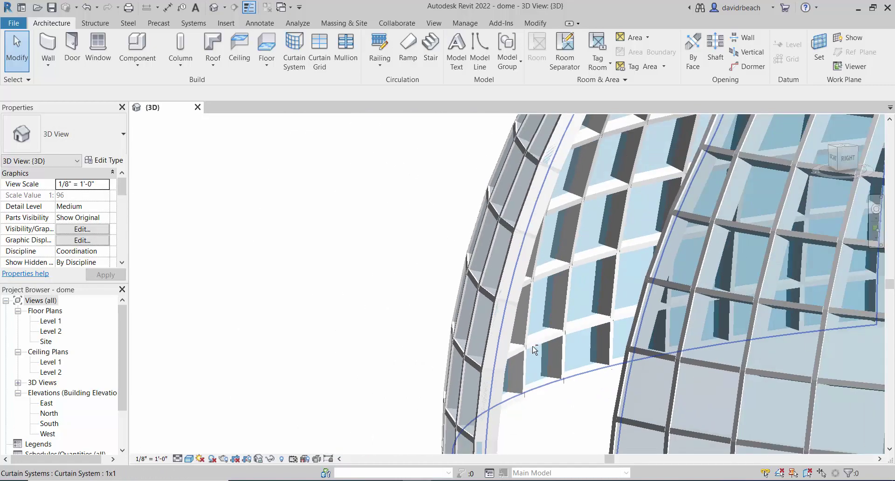
pyautogui.keyDown('shift'); pyautogui.moveTo(534, 349); pyautogui.dragTo(572, 368, button='middle'); pyautogui.keyUp('shift')
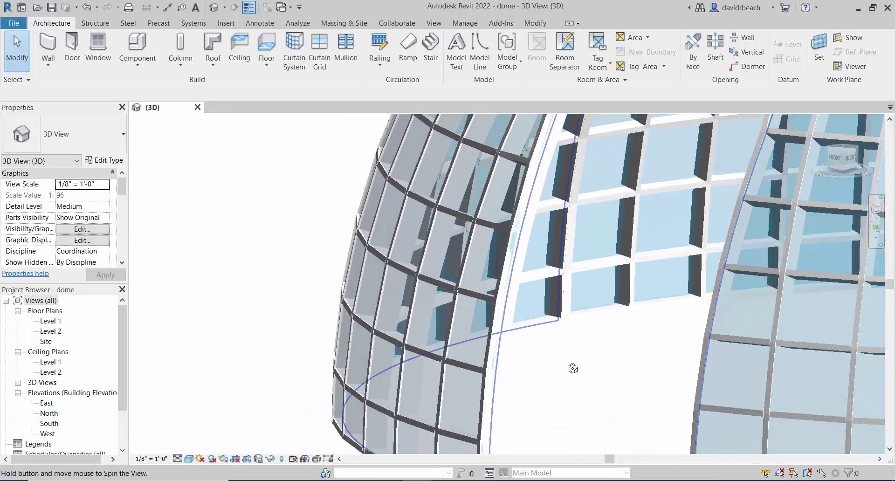
pyautogui.scroll(5, 510, 309)
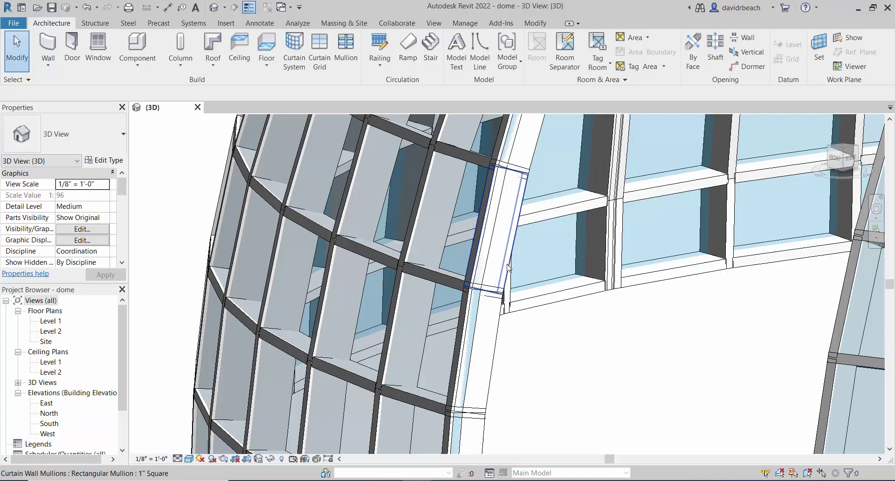
# - Set the doorway mullion type's Thickness to 0' 1" and preview a 1' 0" Offset
pyautogui.click(508, 267)
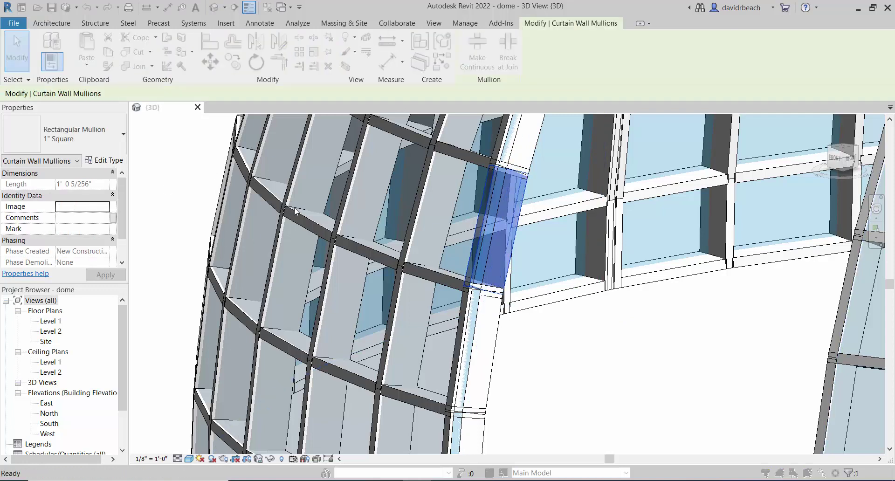
pyautogui.click(460, 254)
pyautogui.click(463, 255)
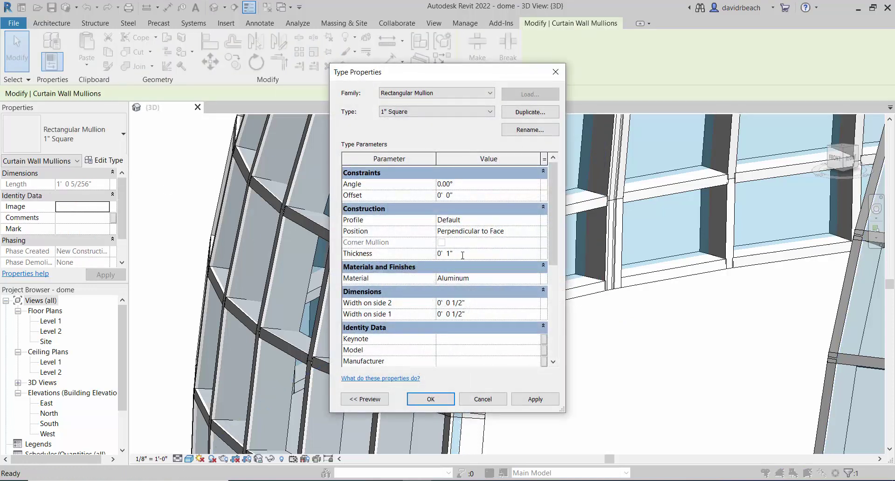
pyautogui.click(463, 255)
pyautogui.click(474, 199)
pyautogui.write('1')
pyautogui.press('Return')
pyautogui.click(553, 404)
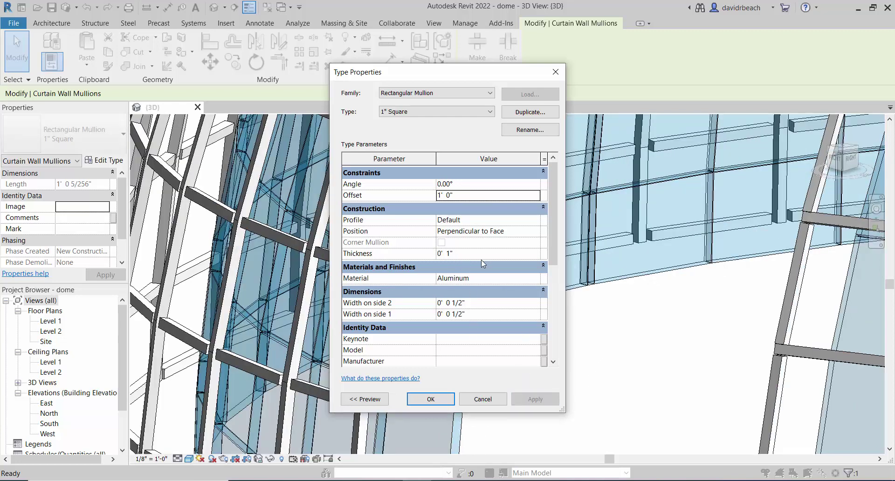
# - Try mullion Offset values of 0' 2" and then 0' 1"
pyautogui.click(479, 199)
pyautogui.write('0\' 2"')
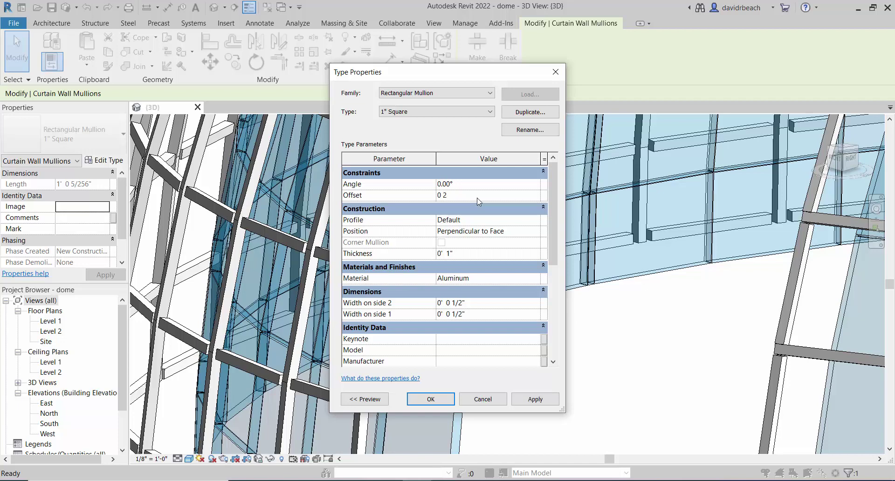
pyautogui.click(528, 399)
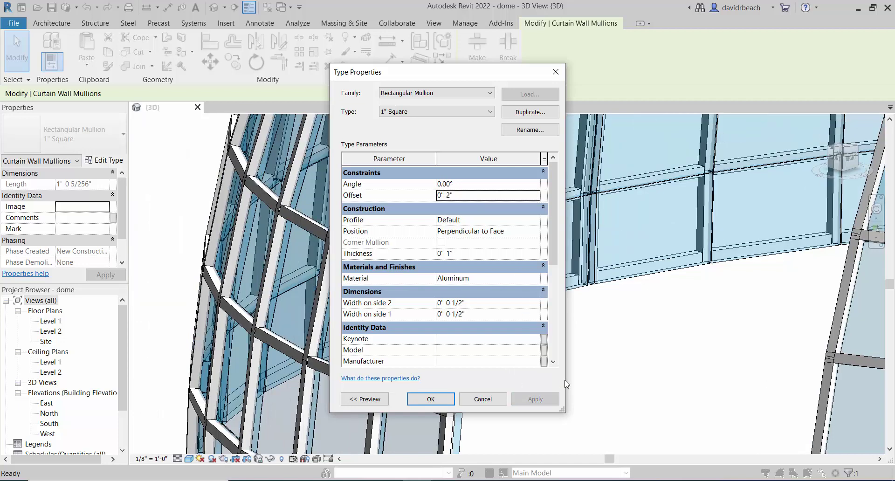
pyautogui.click(466, 194)
pyautogui.write('0\' 1"')
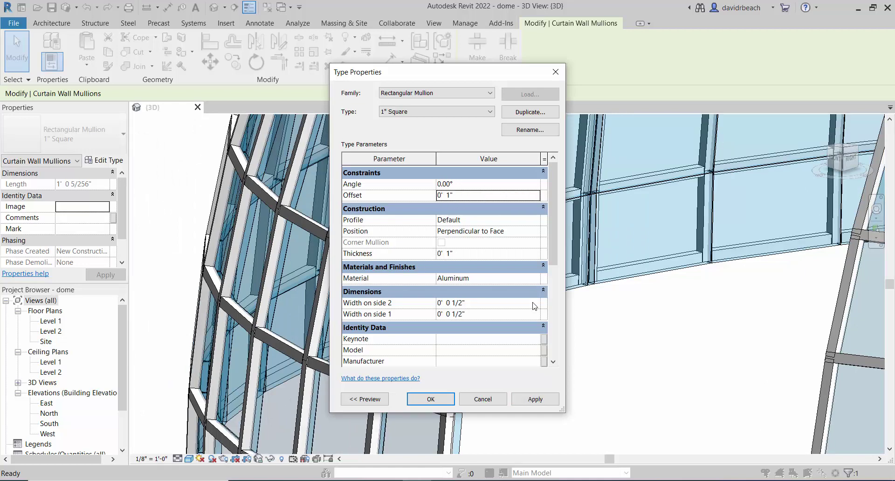
pyautogui.click(527, 401)
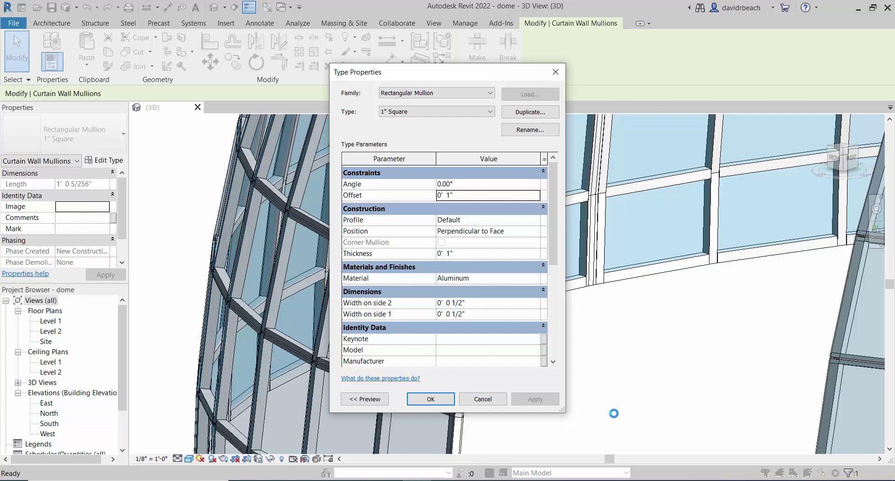
# - Reset the mullion Offset to 0' 0", apply, and close the type properties
pyautogui.doubleClick(471, 199)
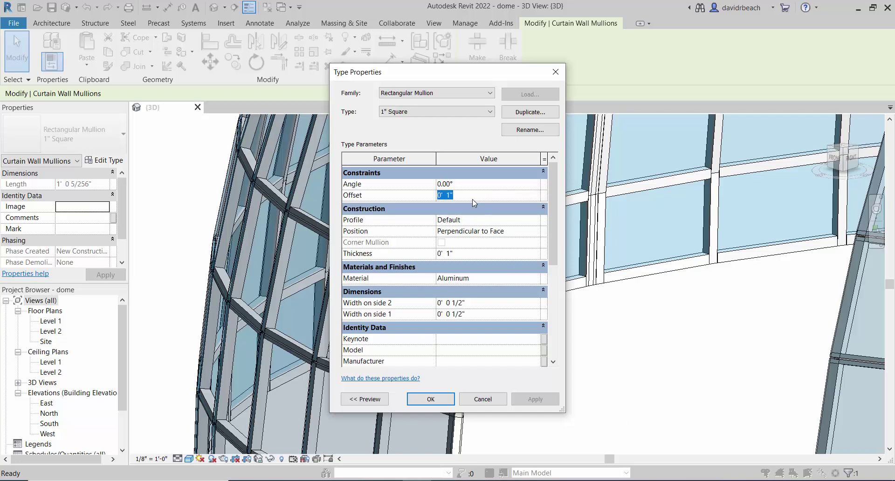
pyautogui.write('0')
pyautogui.click(537, 404)
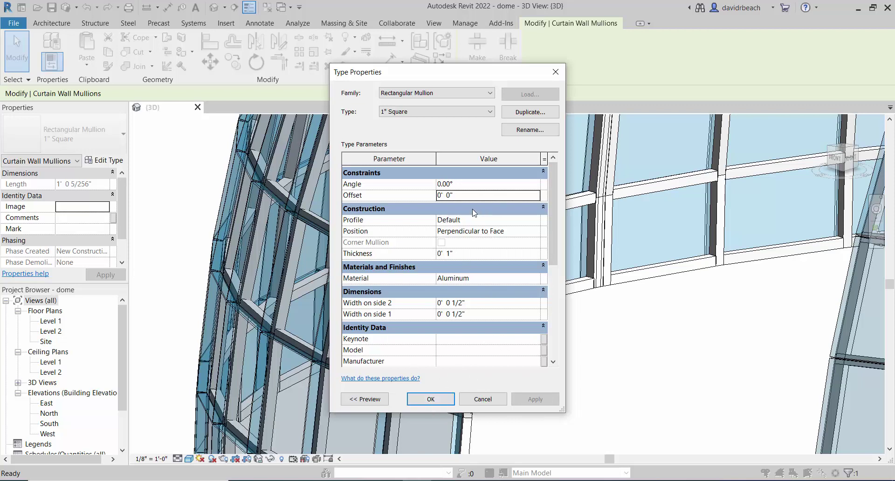
pyautogui.click(438, 397)
pyautogui.keyDown('shift'); pyautogui.moveTo(439, 396); pyautogui.dragTo(545, 383, button='middle'); pyautogui.keyUp('shift')
pyautogui.click(523, 381)
pyautogui.scroll(-5, 523, 381)
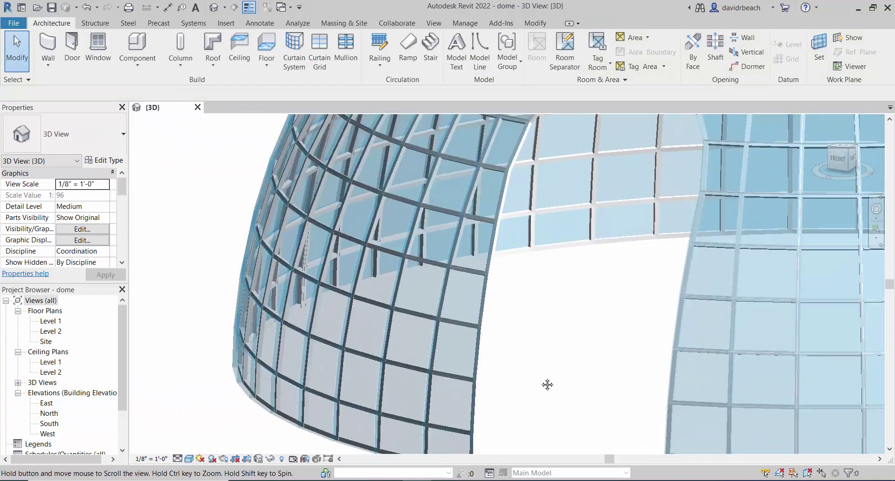
pyautogui.scroll(5, 546, 383)
pyautogui.scroll(-5, 455, 354)
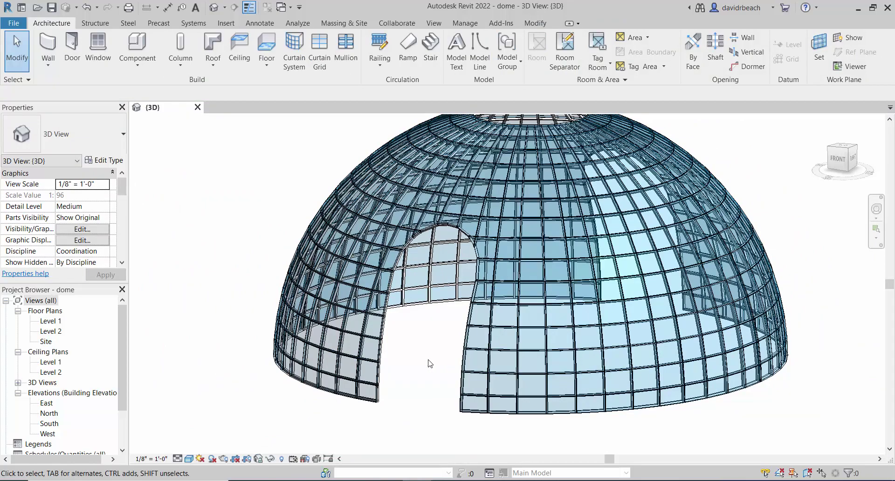
pyautogui.keyDown('shift'); pyautogui.moveTo(429, 367); pyautogui.dragTo(409, 379, button='middle'); pyautogui.keyUp('shift')
pyautogui.scroll(5, 458, 404)
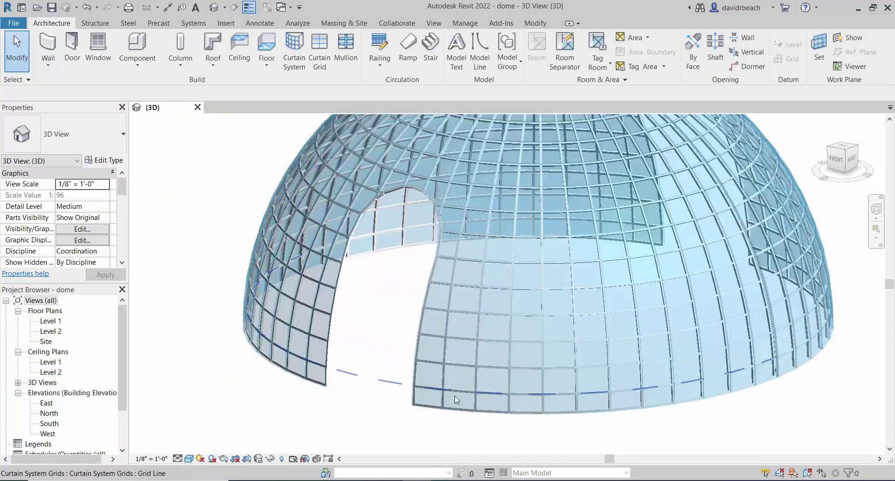
pyautogui.scroll(-5, 473, 387)
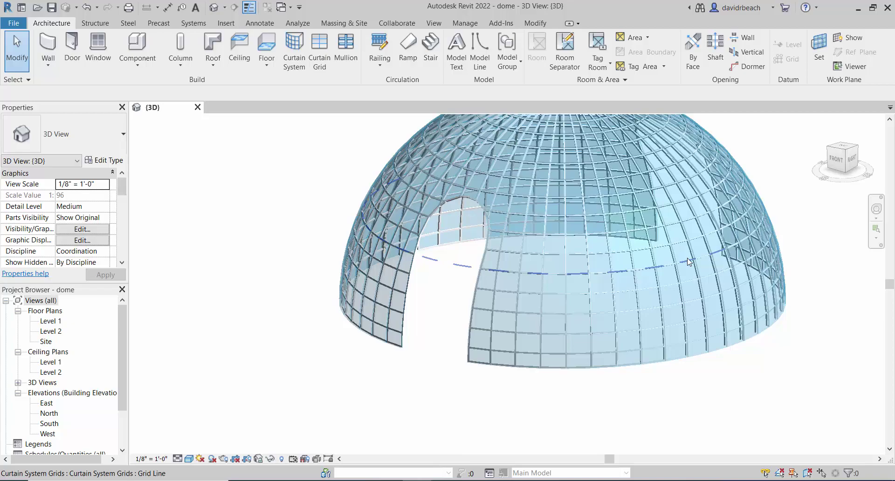
pyautogui.keyDown('shift'); pyautogui.moveTo(662, 321); pyautogui.dragTo(633, 366, button='middle'); pyautogui.keyUp('shift')
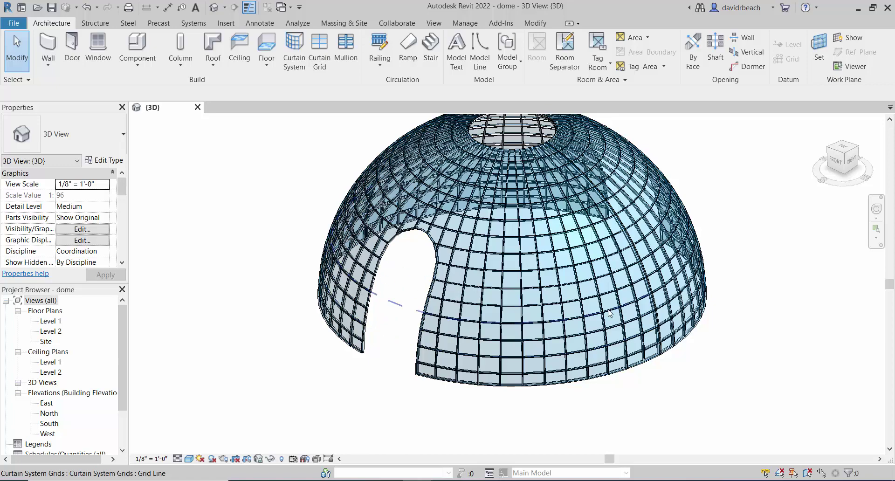
pyautogui.scroll(2, 601, 330)
pyautogui.scroll(3, 602, 330)
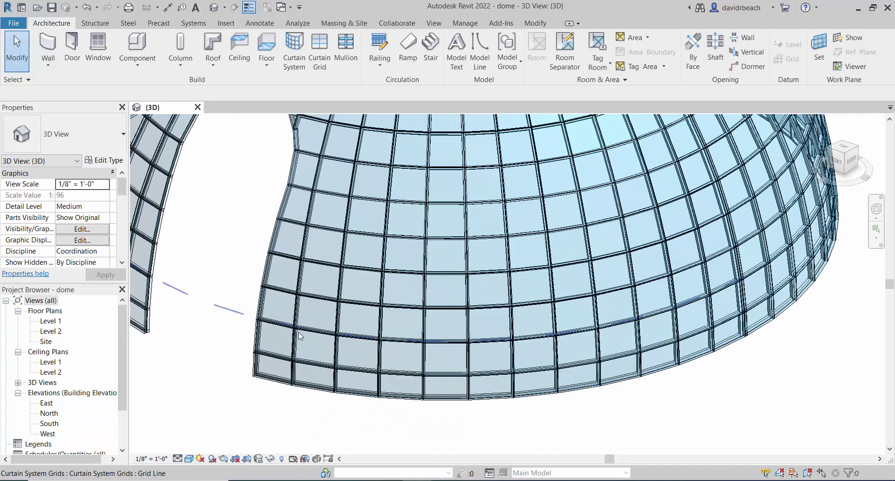
pyautogui.scroll(2, 296, 318)
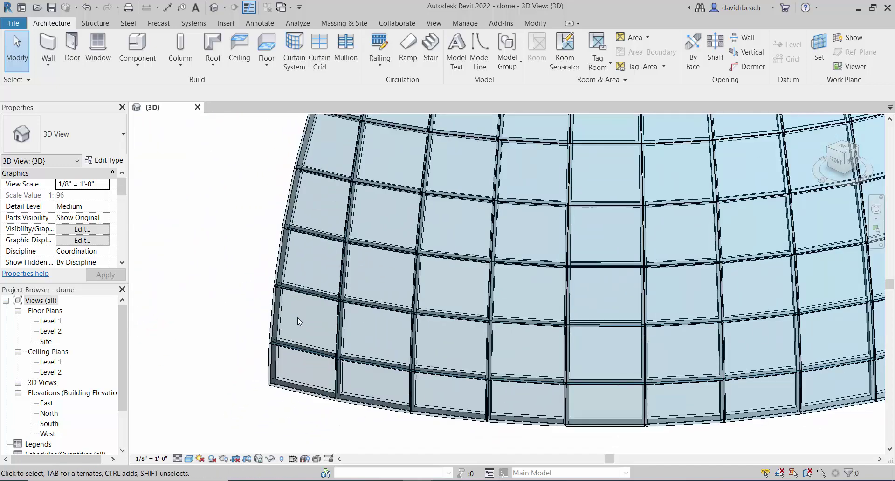
pyautogui.keyDown('shift'); pyautogui.moveTo(298, 318); pyautogui.dragTo(309, 298, button='middle'); pyautogui.keyUp('shift')
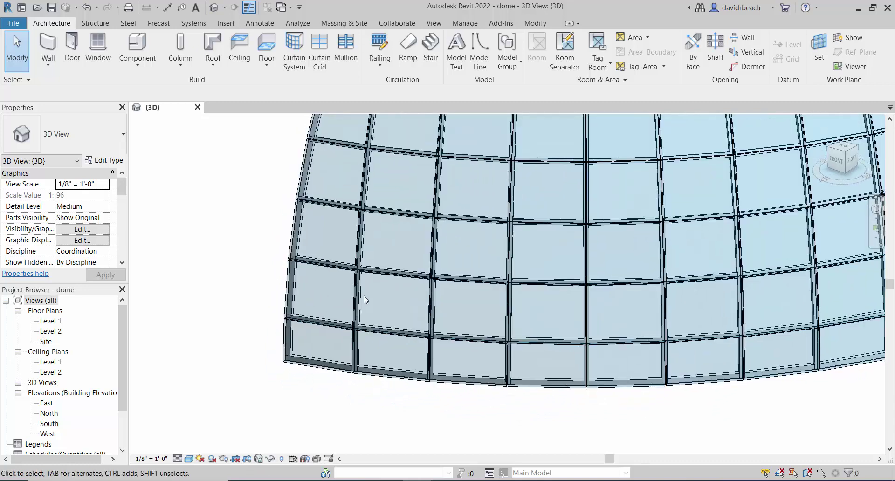
pyautogui.keyDown('shift'); pyautogui.moveTo(365, 304); pyautogui.dragTo(347, 316, button='middle'); pyautogui.keyUp('shift')
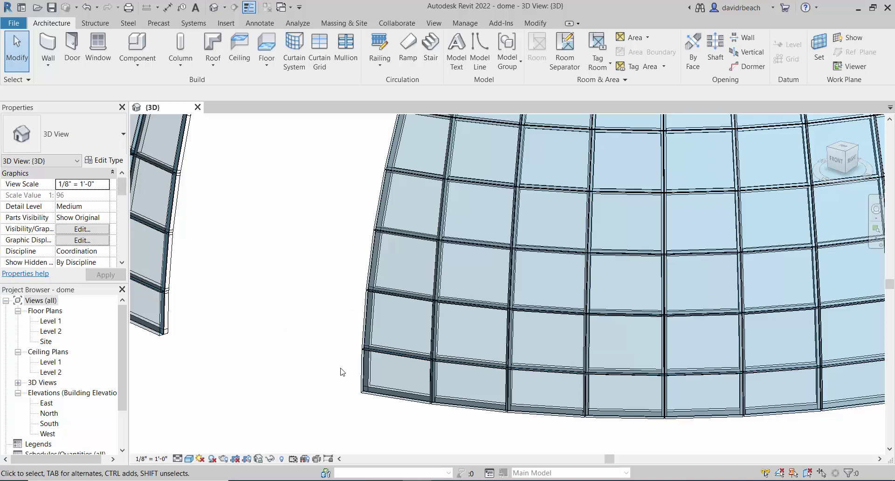
pyautogui.press('Tab')
pyautogui.press('Tab')
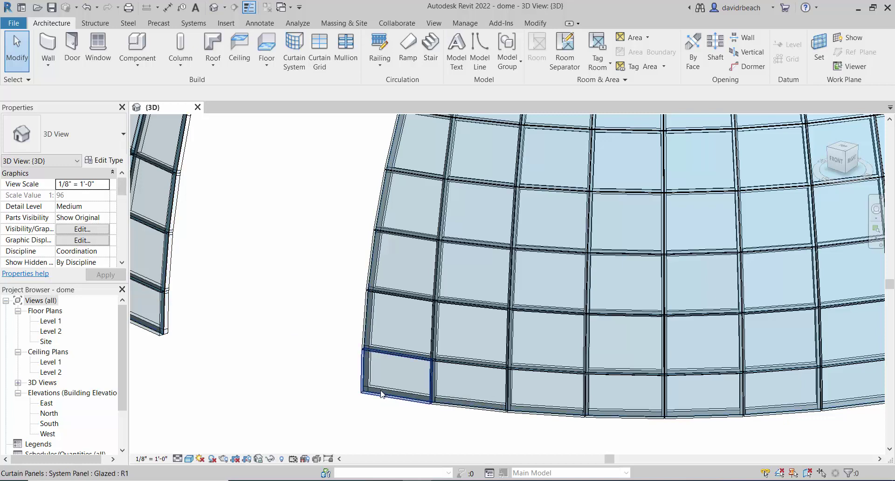
# - Isolate the Curtain Panels category using a selected glazed corner panel
pyautogui.click(381, 394)
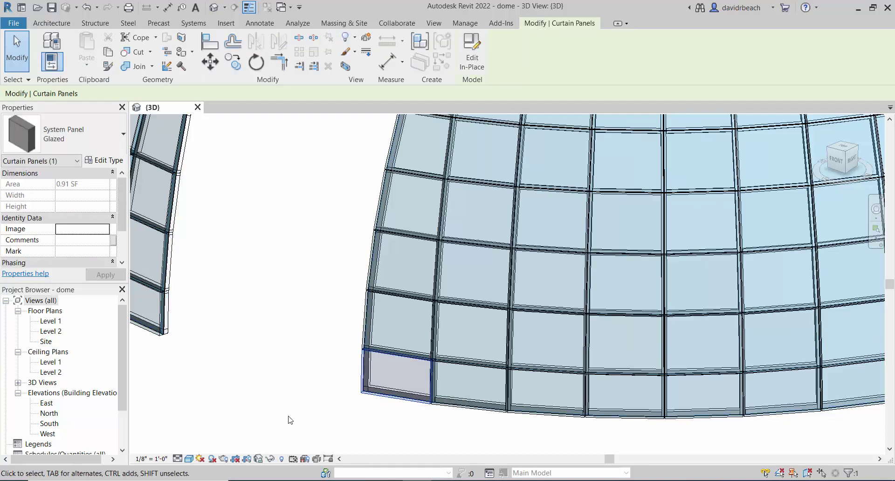
pyautogui.click(270, 458)
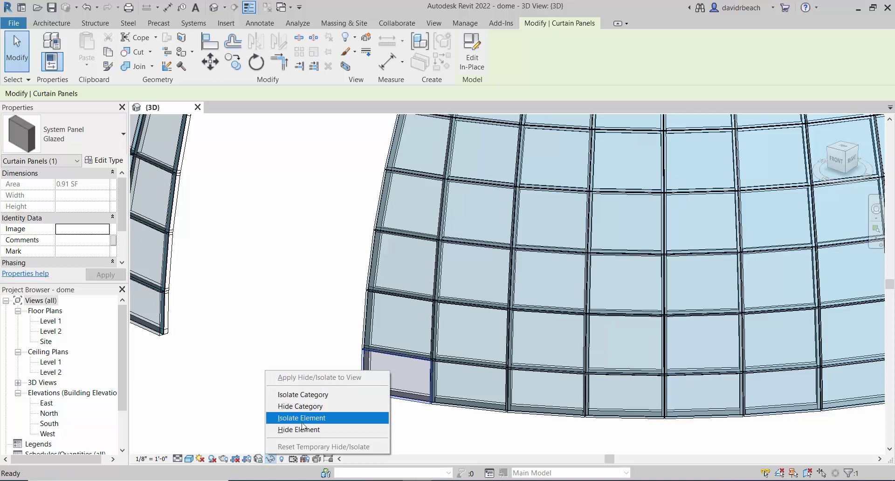
pyautogui.click(300, 394)
pyautogui.click(294, 383)
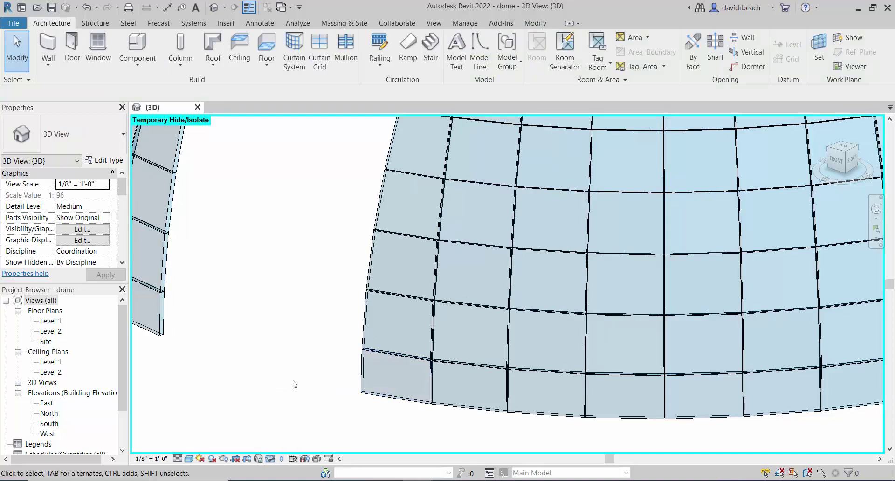
# - Orbit the isolated dome panels and select a lower corner glass panel
pyautogui.scroll(-3, 308, 418)
pyautogui.scroll(-2, 308, 419)
pyautogui.keyDown('shift'); pyautogui.moveTo(305, 412); pyautogui.dragTo(317, 365, button='middle'); pyautogui.keyUp('shift')
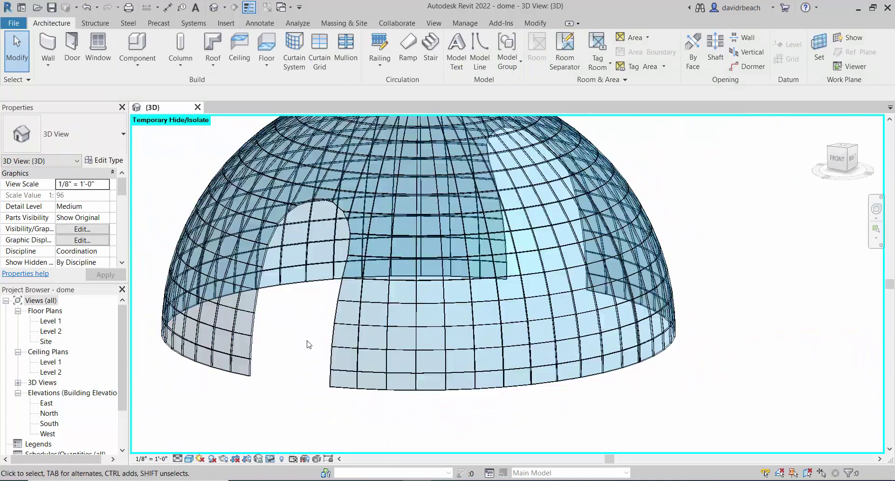
pyautogui.scroll(5, 307, 344)
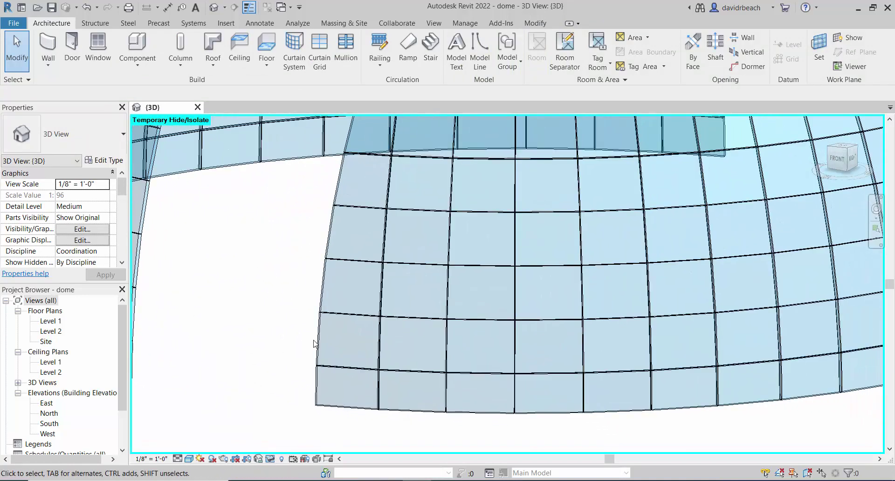
pyautogui.click(321, 337)
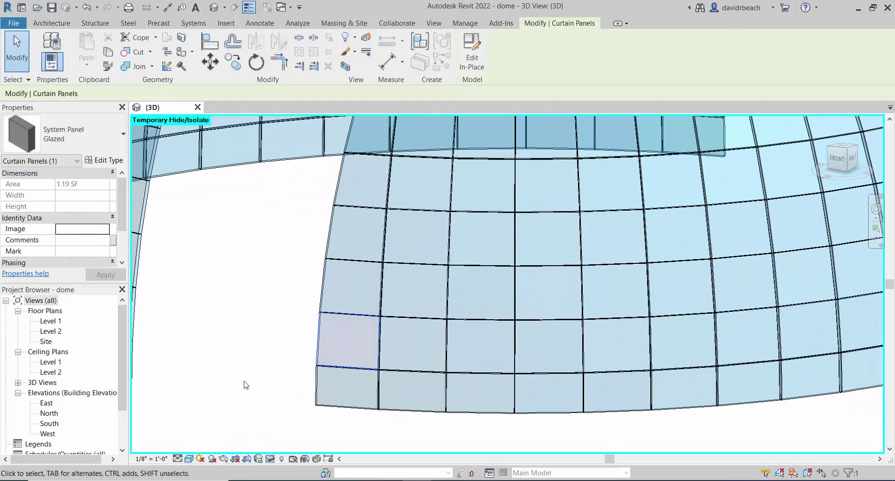
pyautogui.moveTo(249, 375); pyautogui.dragTo(237, 376, button='middle')
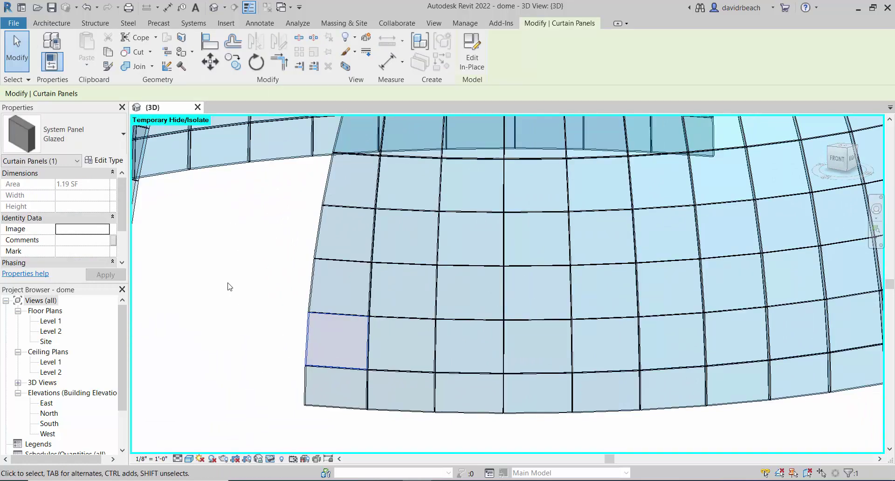
# - Duplicate the Glazed system panel type as Glazed-RED and apply it
pyautogui.click(106, 160)
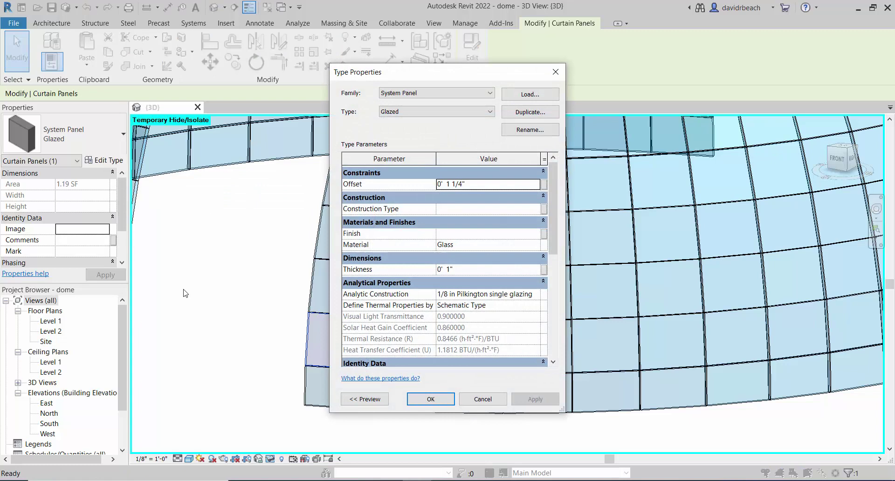
pyautogui.moveTo(414, 76); pyautogui.dragTo(256, 78)
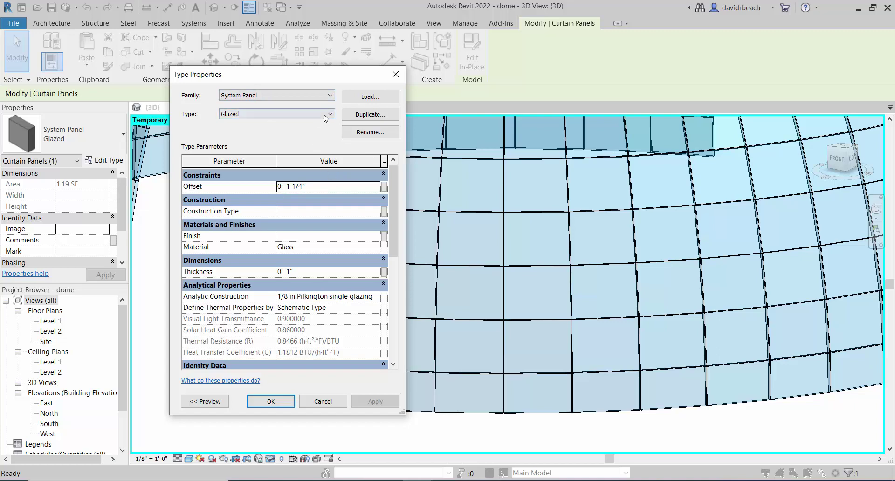
pyautogui.click(369, 115)
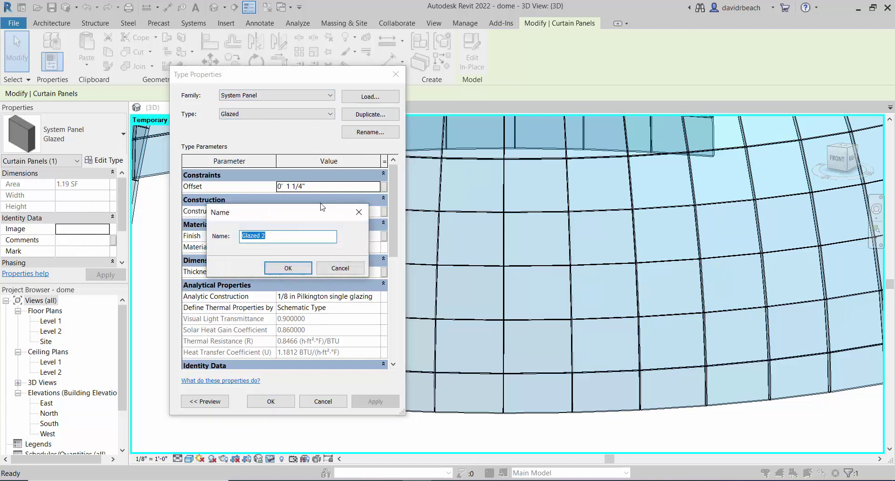
pyautogui.moveTo(321, 206); pyautogui.dragTo(522, 157)
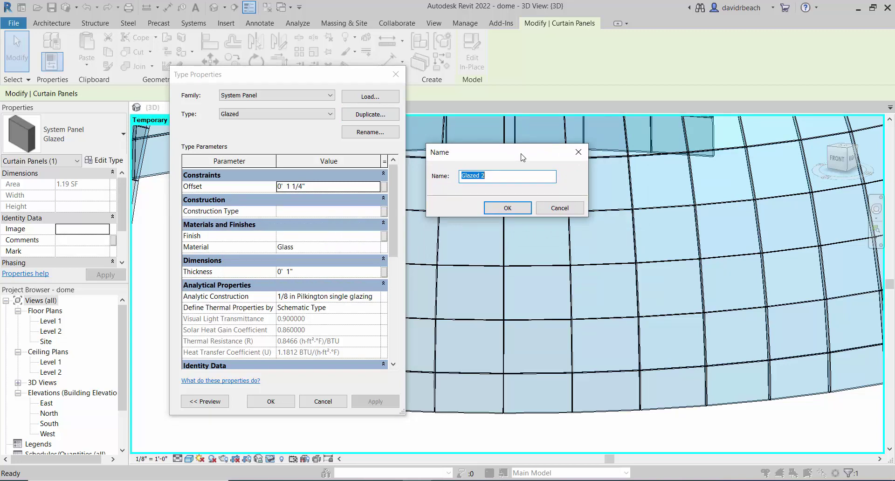
pyautogui.write('Gl')
pyautogui.press('Return')
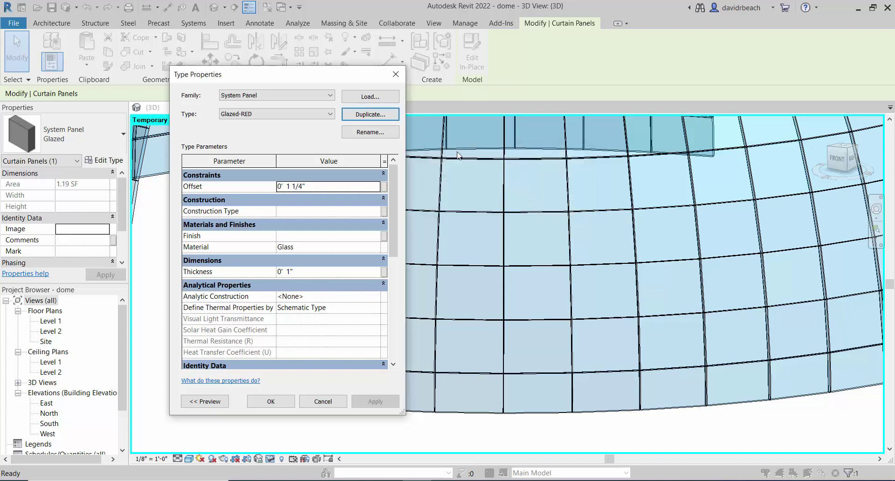
pyautogui.click(274, 401)
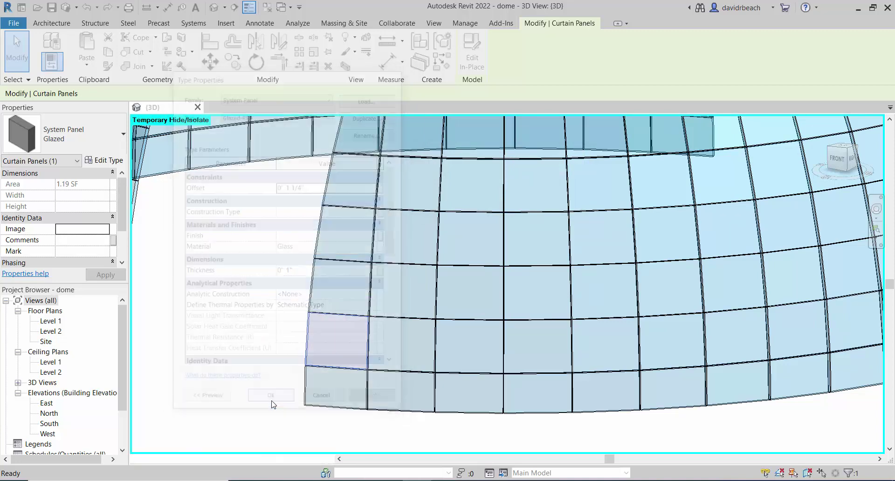
# - Duplicate Glazed-RED as a new panel type named Glazed-Yellow and apply it
pyautogui.click(103, 160)
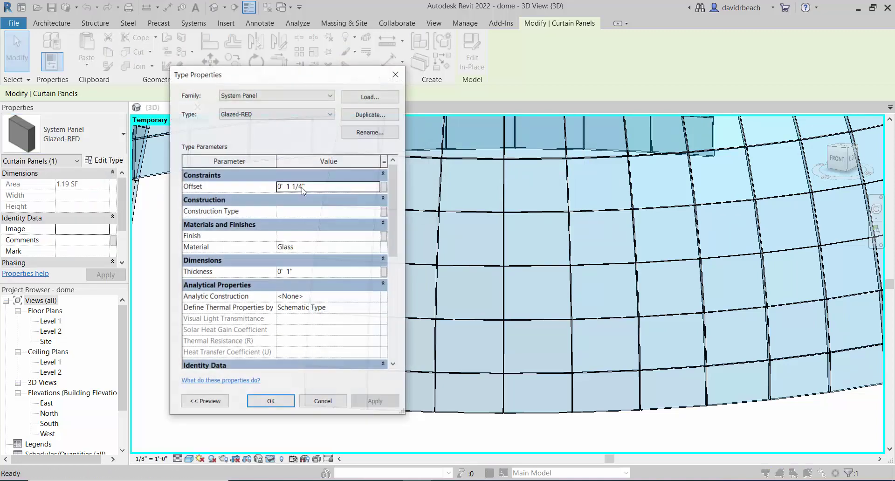
pyautogui.click(371, 114)
pyautogui.click(523, 176)
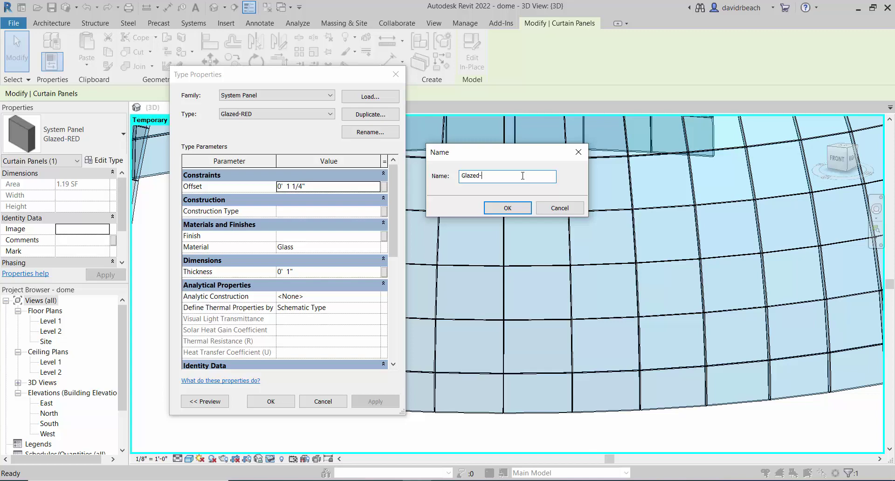
pyautogui.write('Yellow')
pyautogui.press('Return')
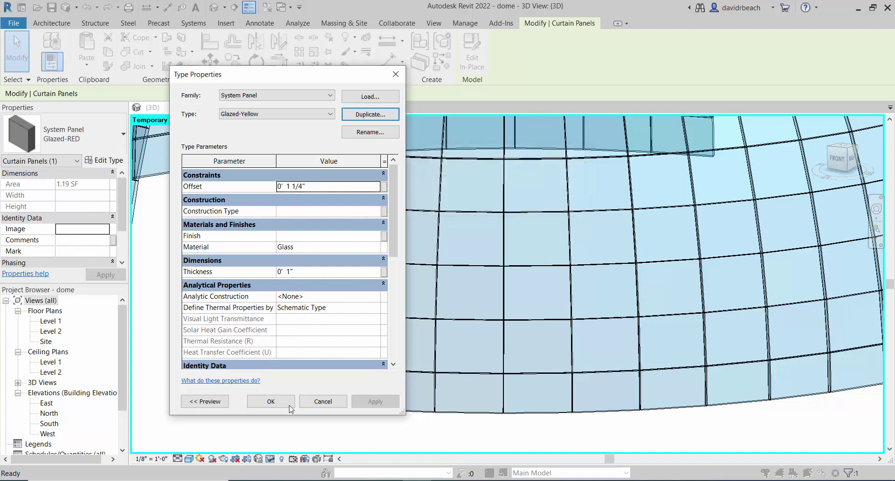
pyautogui.click(275, 404)
# - Duplicate Glazed-Yellow as a new panel type named Glazed-blue
pyautogui.click(112, 163)
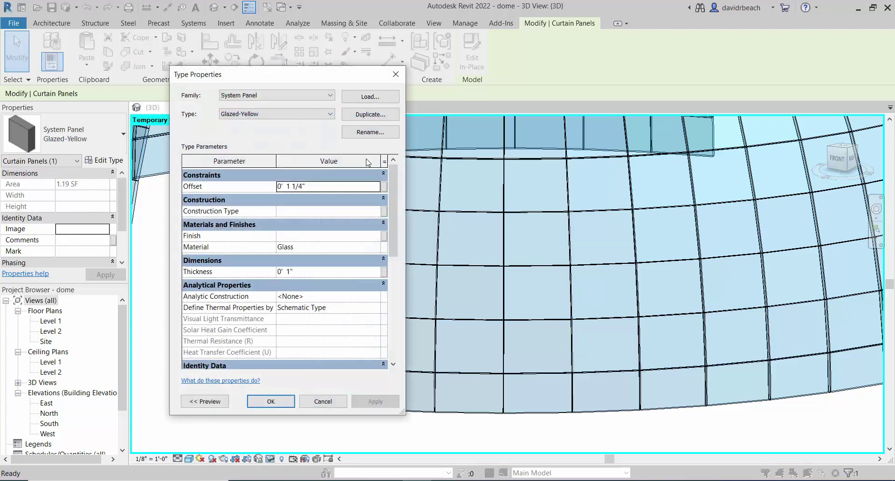
pyautogui.click(369, 114)
pyautogui.click(522, 177)
pyautogui.press('BackSpace')
pyautogui.press('BackSpace')
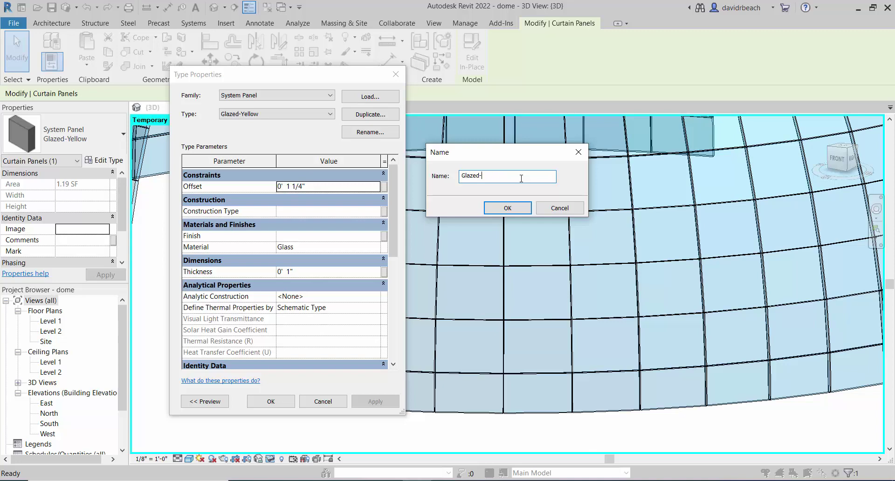
pyautogui.write('blue')
pyautogui.press('Return')
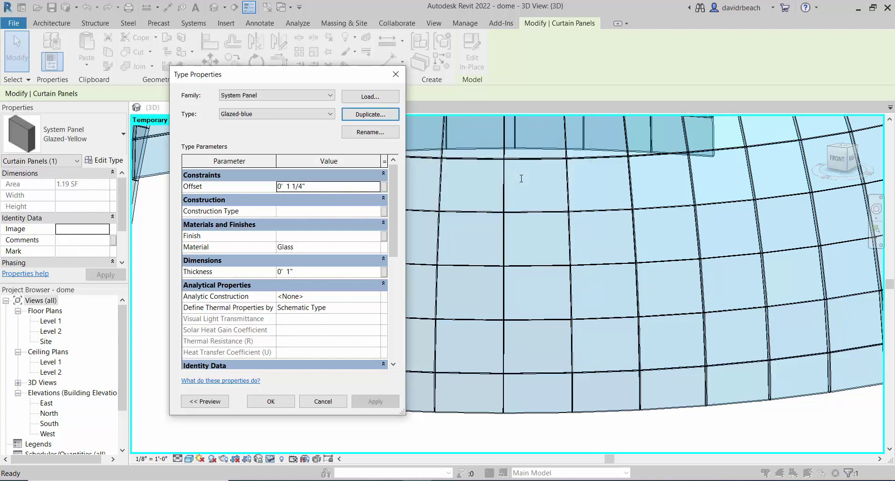
# - Apply the Glazed-blue type and select a single curtain panel on the dome
pyautogui.click(269, 402)
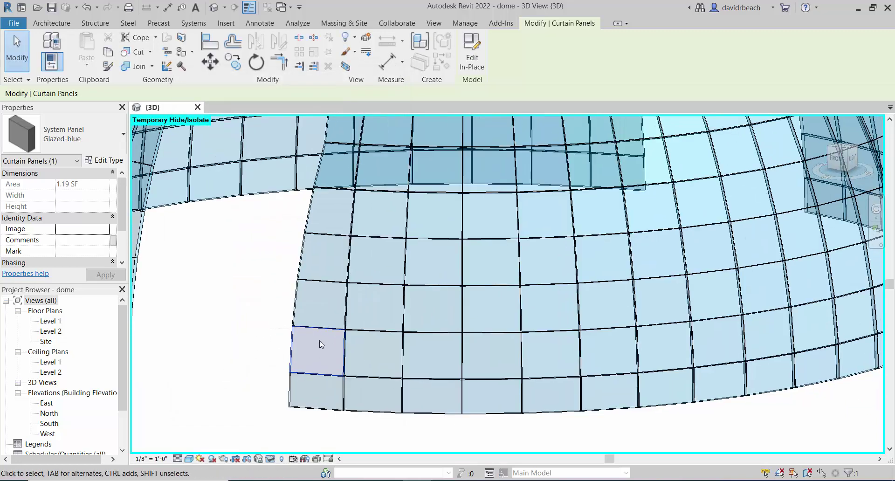
pyautogui.click(237, 308)
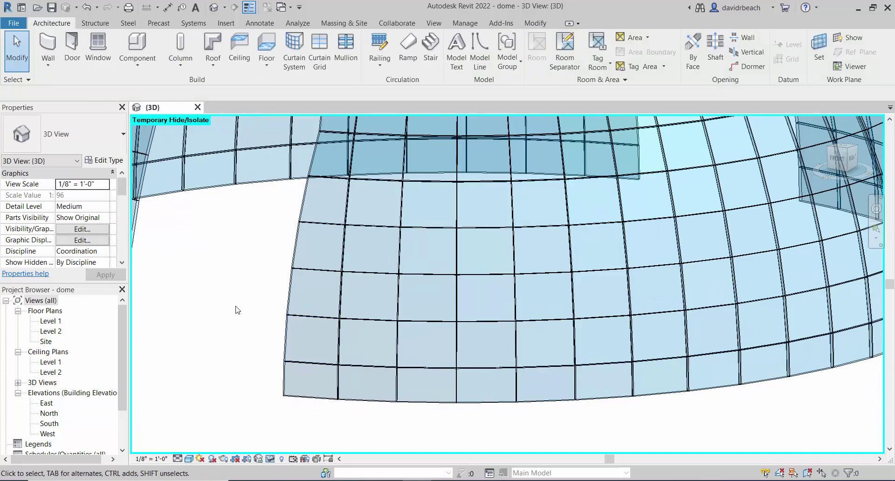
pyautogui.scroll(2, 242, 311)
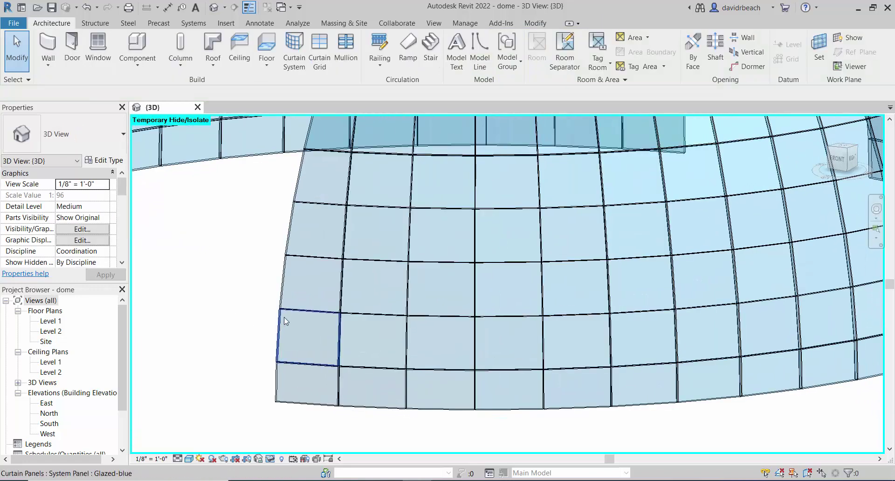
pyautogui.click(283, 315)
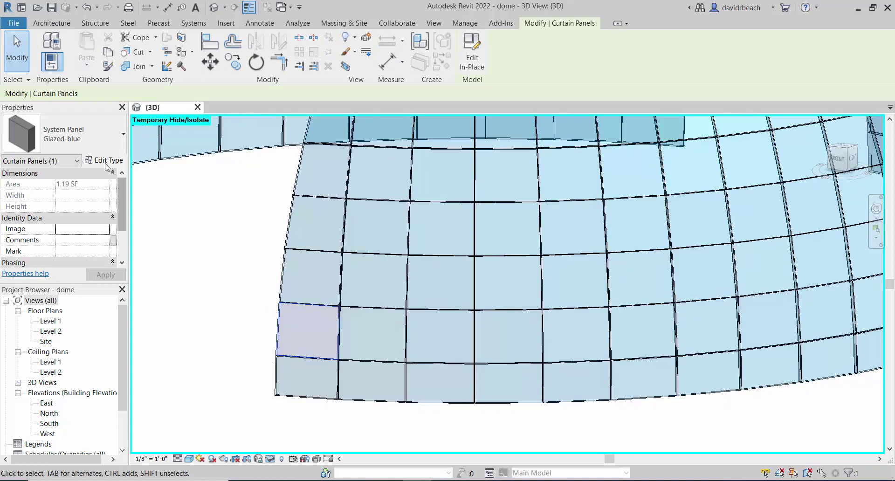
pyautogui.scroll(-1, 207, 211)
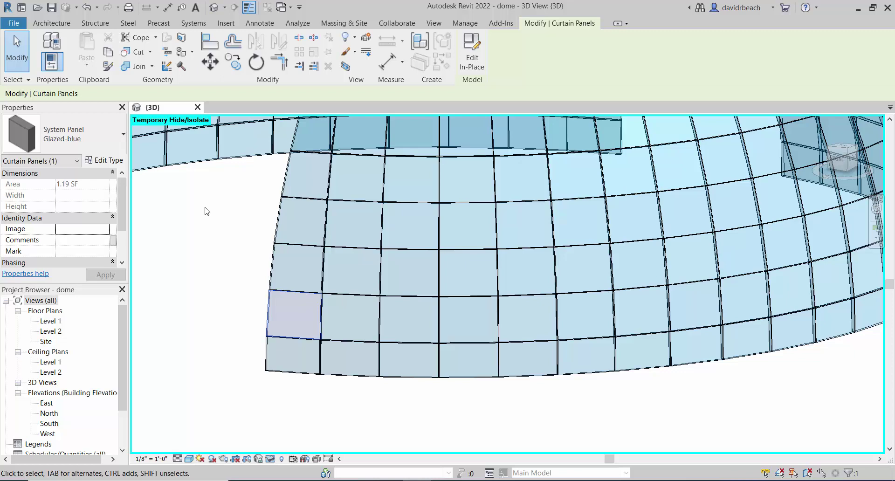
pyautogui.scroll(2, 247, 255)
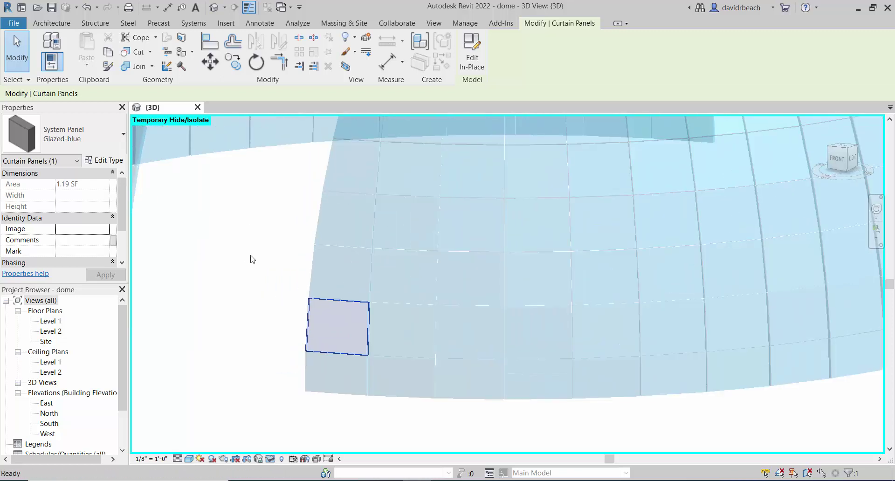
pyautogui.press('Escape')
pyautogui.click(310, 320)
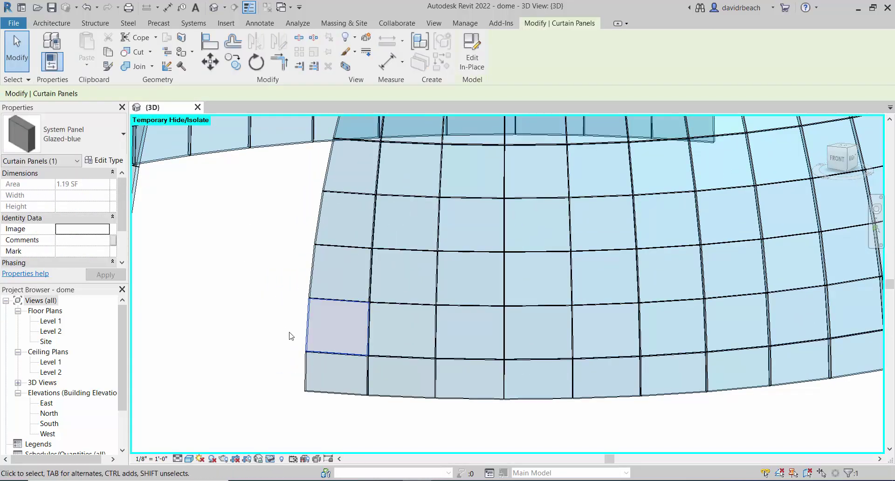
# - Open the panel type's Glass material in the Material Browser
pyautogui.click(104, 160)
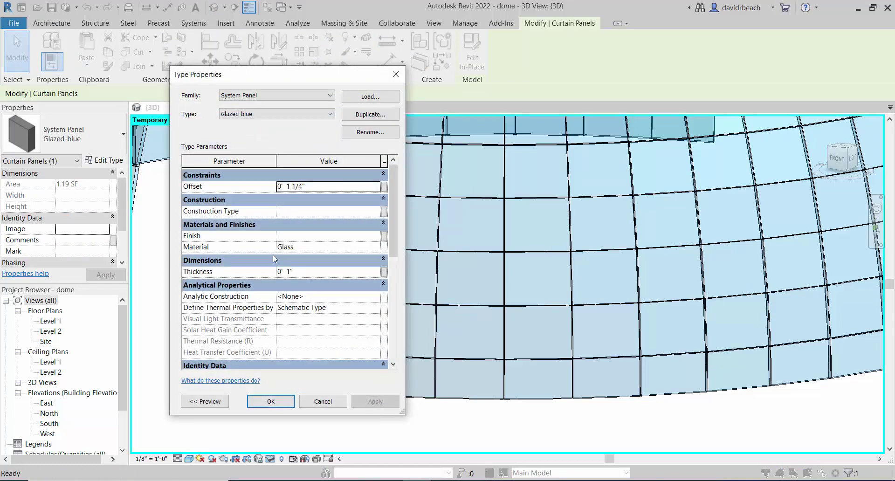
pyautogui.click(297, 248)
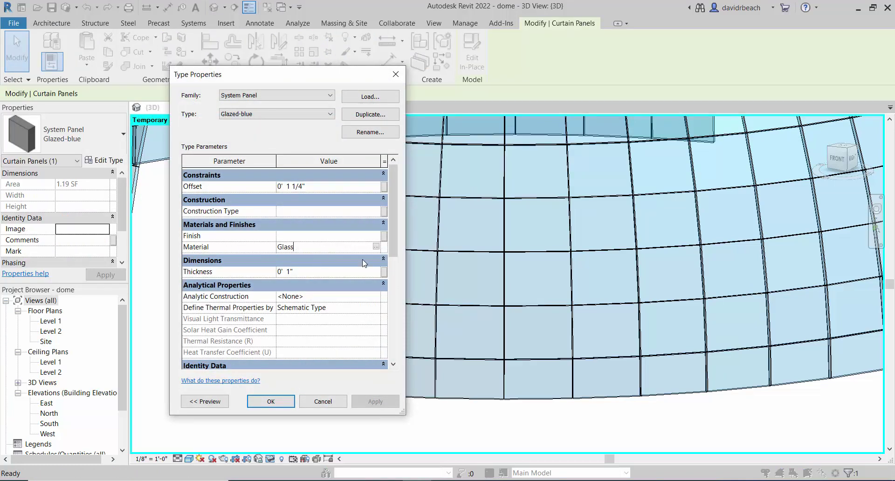
pyautogui.click(376, 247)
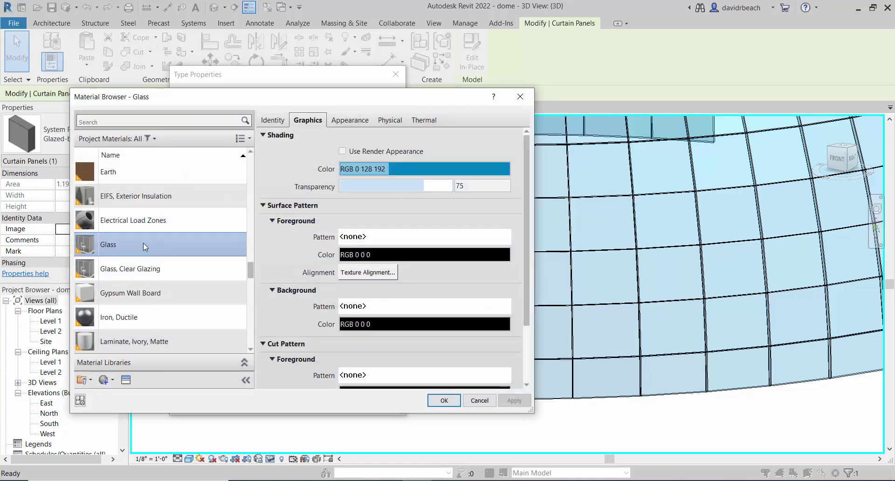
# - Duplicate the Glass material as 'Glass Red' and set its Glazing Color to Custom
pyautogui.rightClick(144, 243)
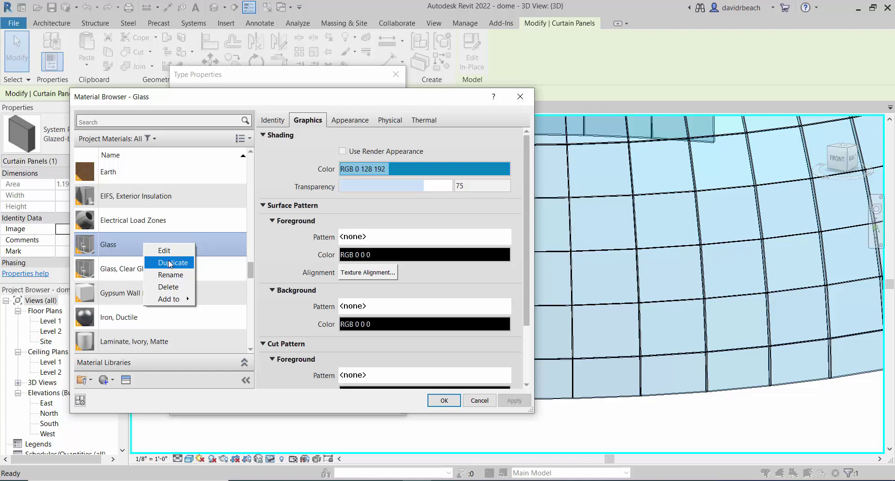
pyautogui.click(113, 237)
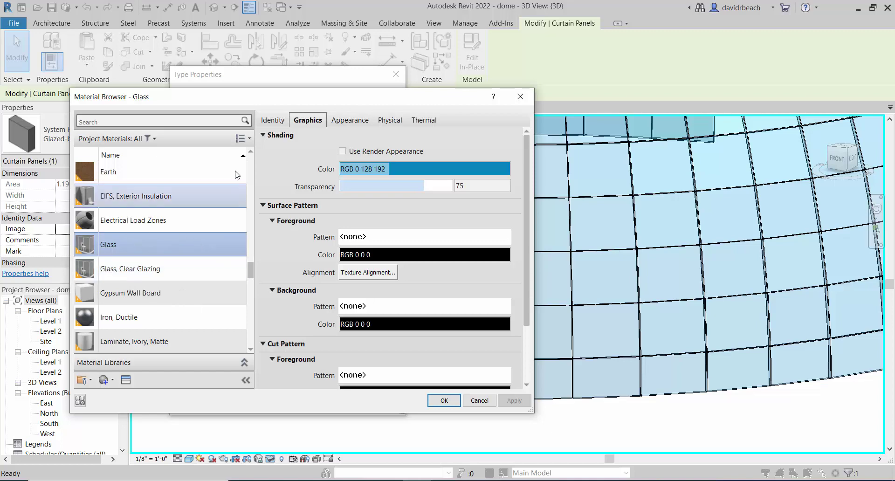
pyautogui.click(362, 122)
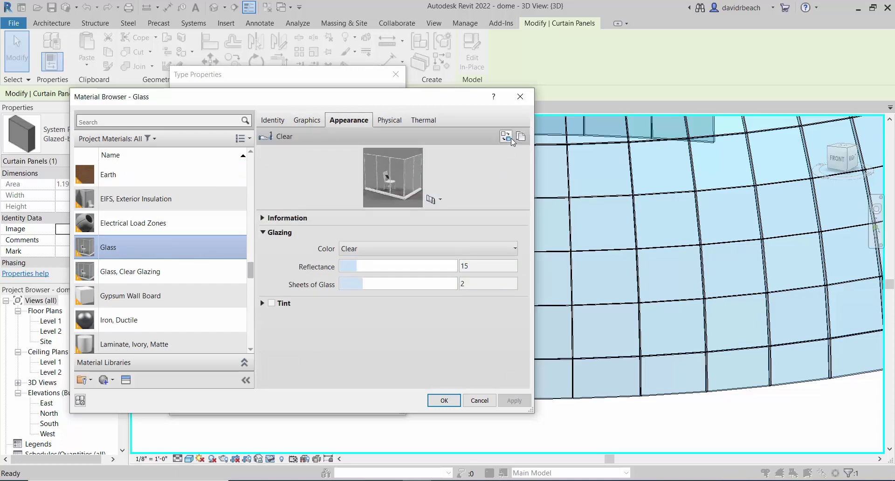
pyautogui.rightClick(114, 251)
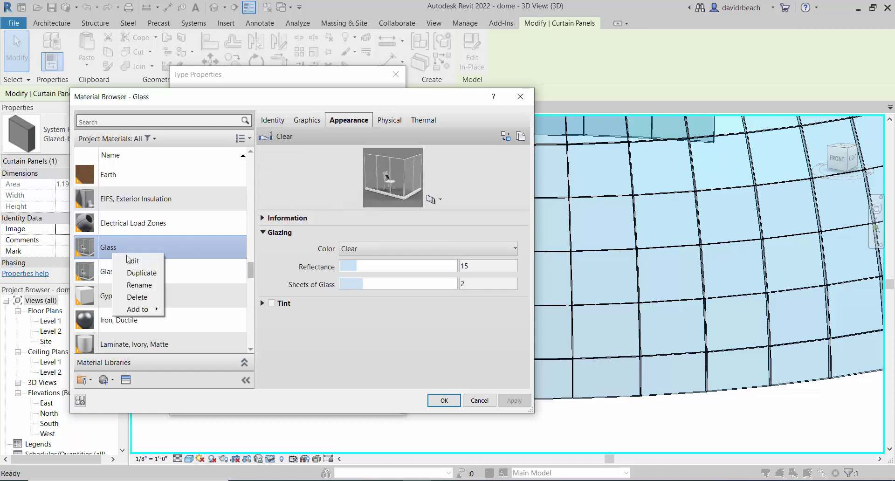
pyautogui.click(137, 272)
pyautogui.write('G')
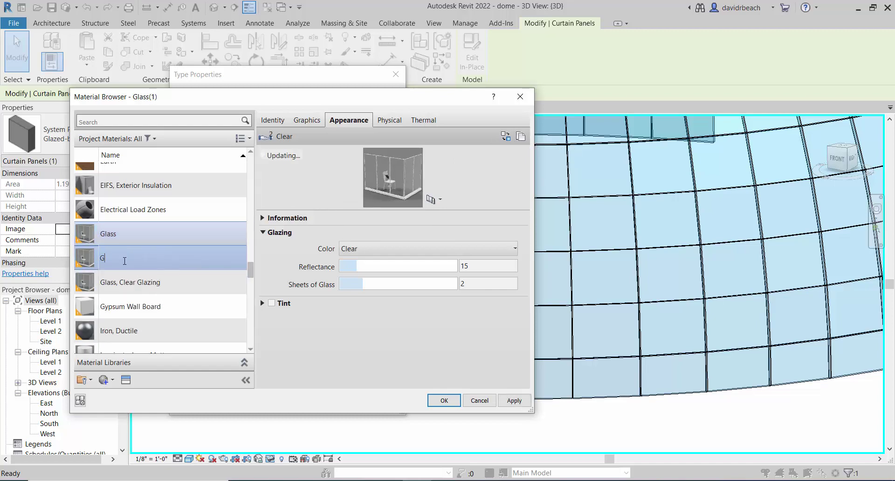
pyautogui.write('lass Red')
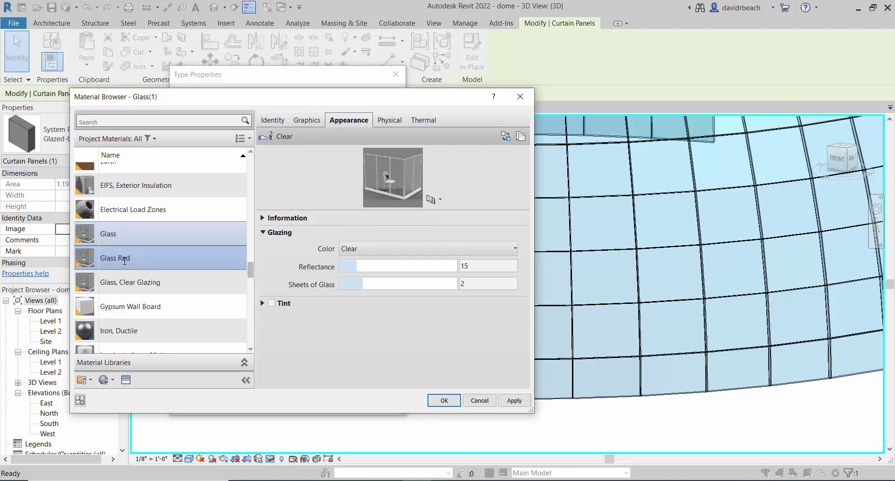
pyautogui.press('Return')
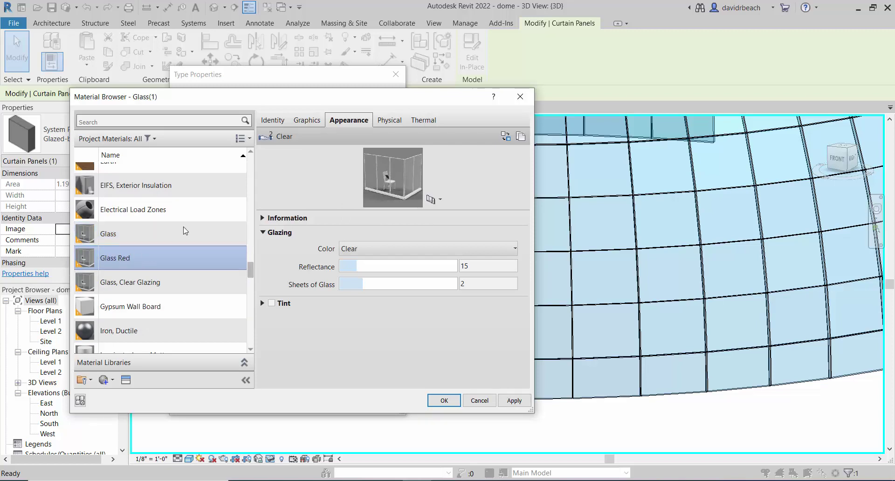
pyautogui.click(387, 247)
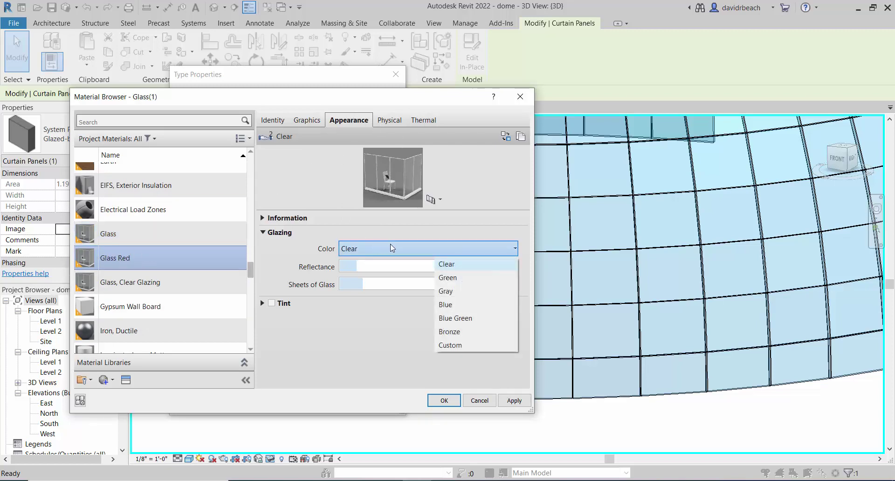
pyautogui.click(456, 344)
# - Give Glass Red a pure red custom glazing colour and apply it
pyautogui.click(440, 267)
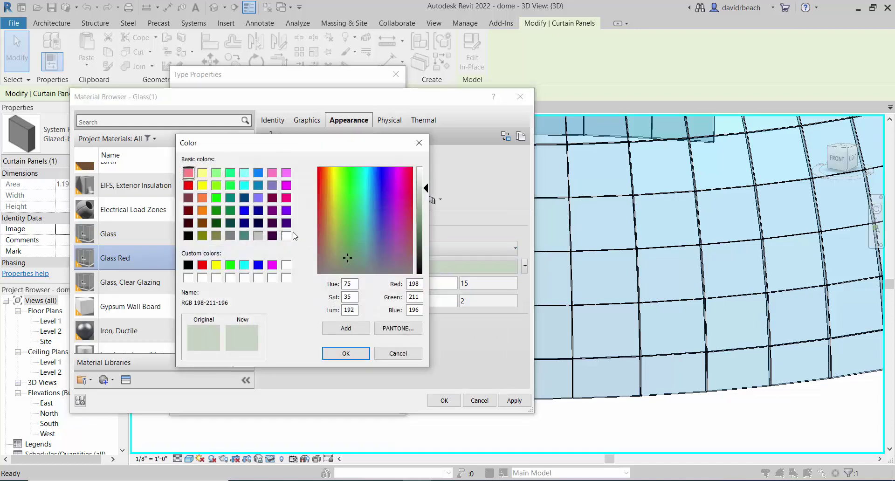
pyautogui.click(202, 265)
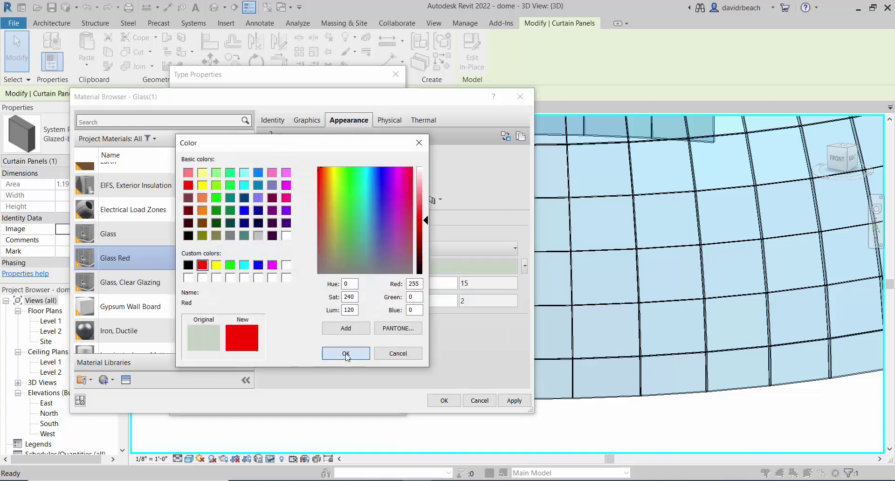
pyautogui.click(345, 354)
pyautogui.click(508, 400)
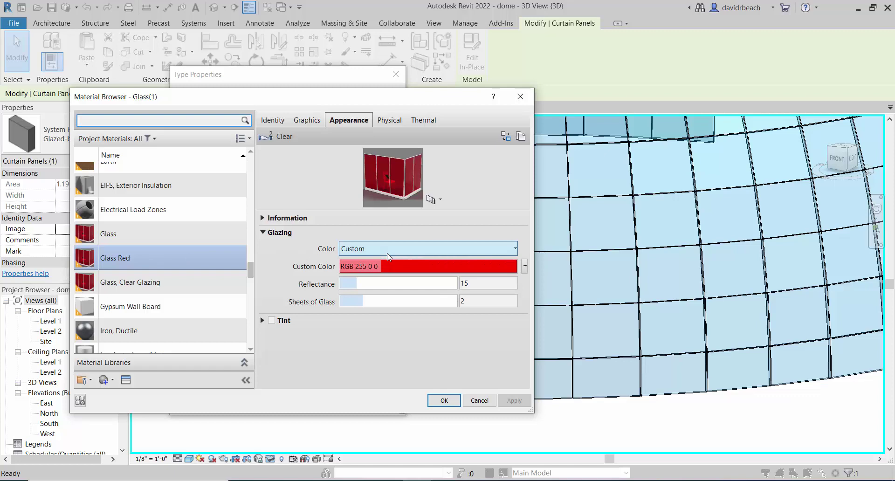
# - Set Glass Red's Glazing Color back to Clear and apply the change
pyautogui.click(401, 250)
pyautogui.click(401, 350)
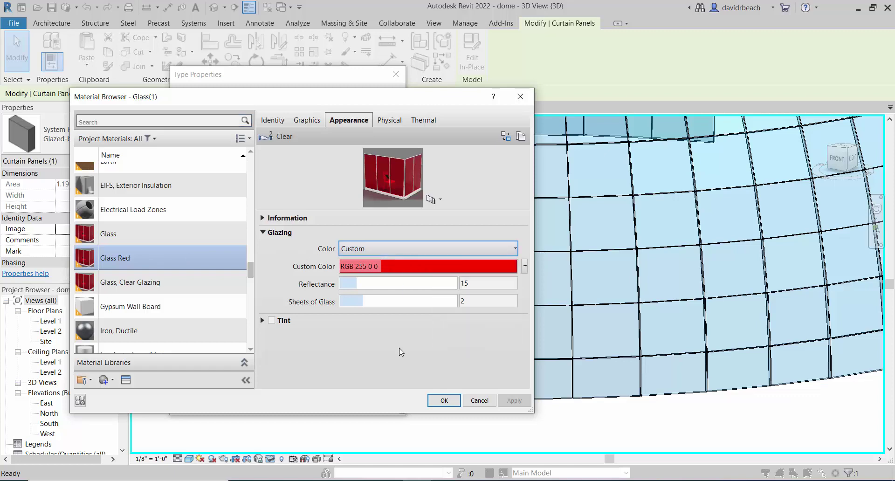
pyautogui.click(448, 249)
pyautogui.click(459, 262)
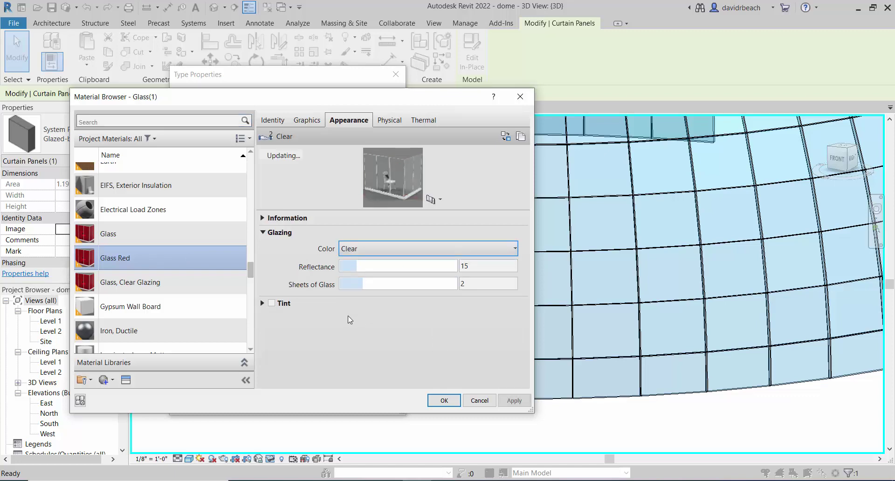
pyautogui.click(513, 401)
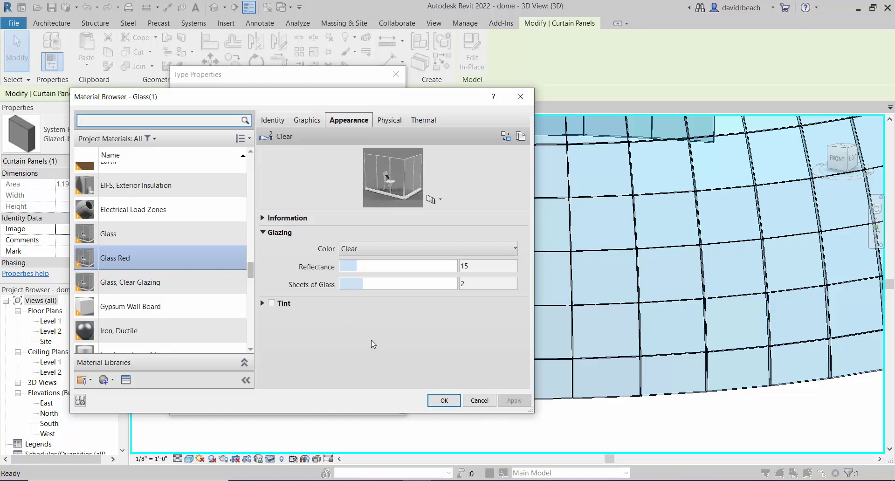
pyautogui.scroll(-1, 193, 309)
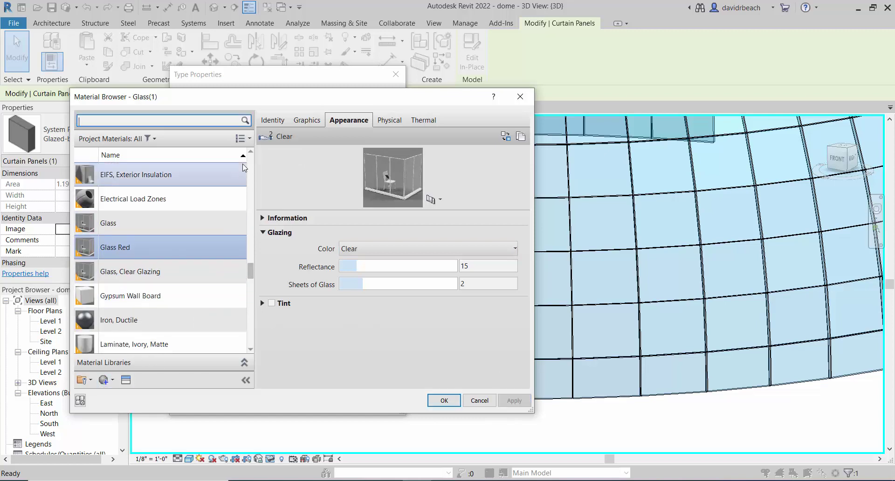
pyautogui.click(110, 380)
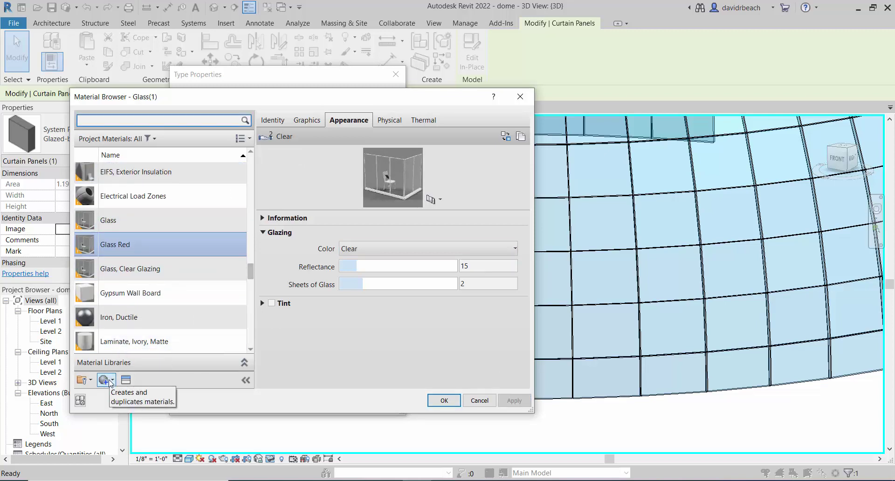
# - Create a new default material and try naming it Glass Red, which is already taken
pyautogui.click(126, 395)
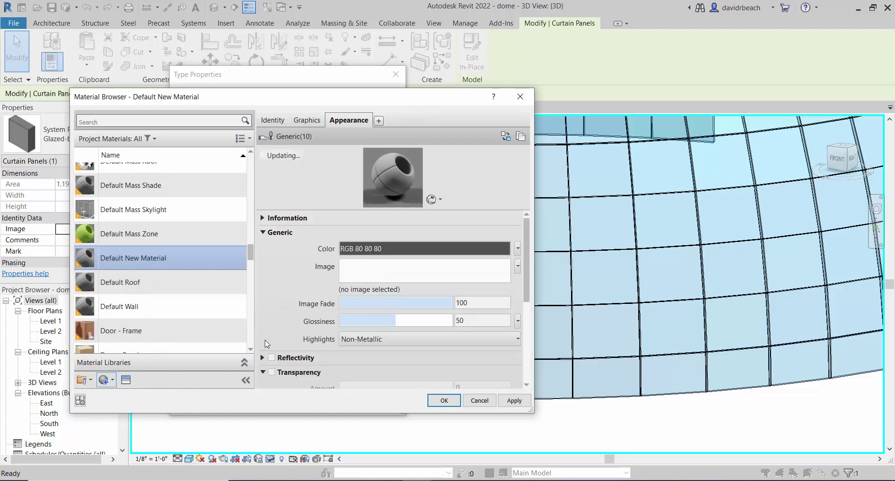
pyautogui.rightClick(123, 259)
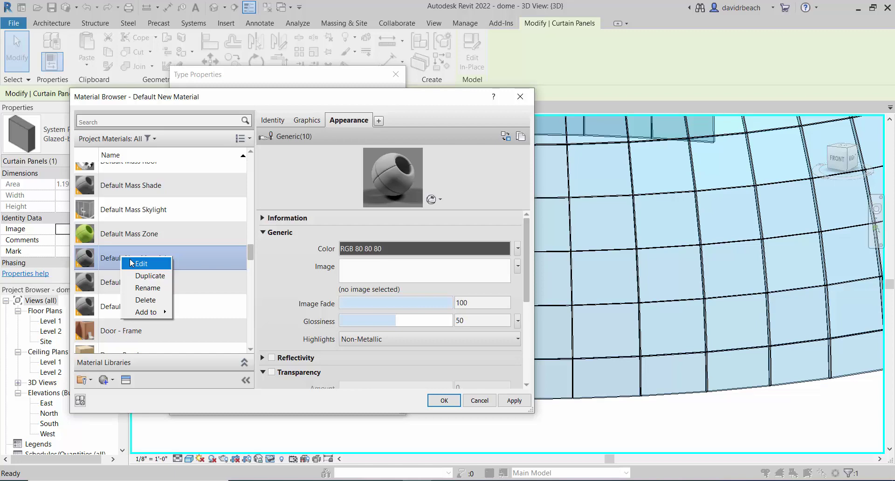
pyautogui.click(135, 263)
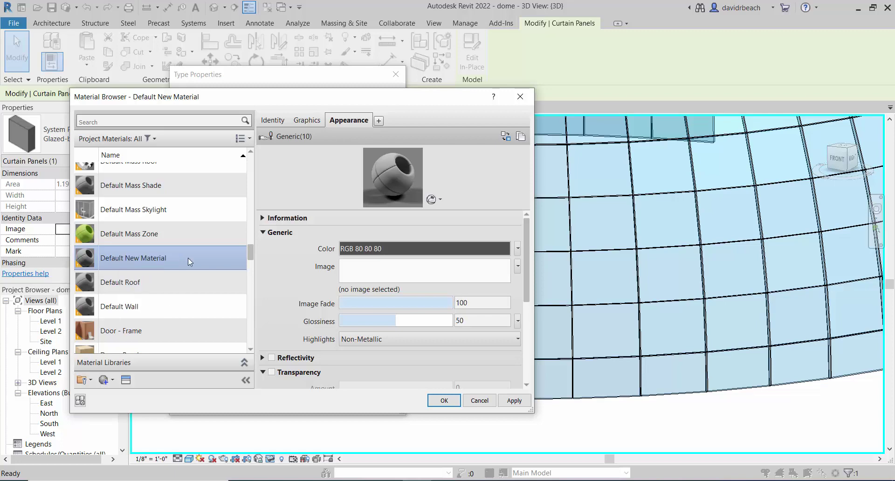
pyautogui.rightClick(119, 261)
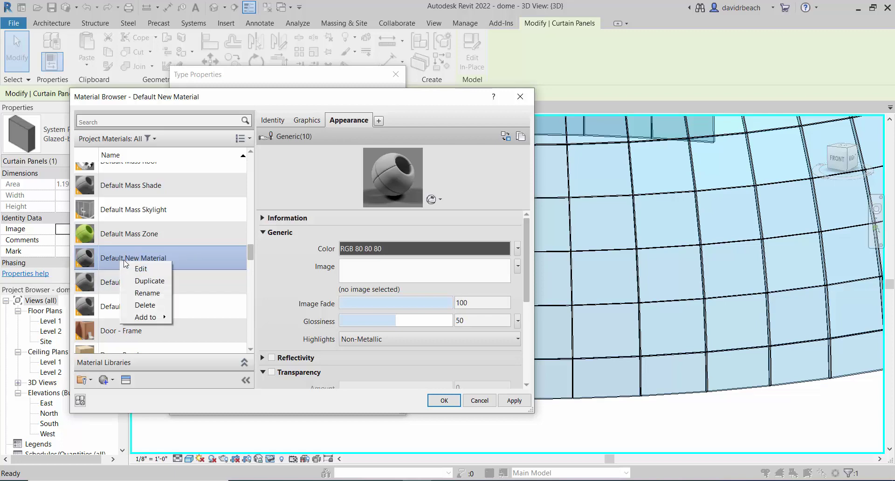
pyautogui.click(151, 292)
pyautogui.write('Glass')
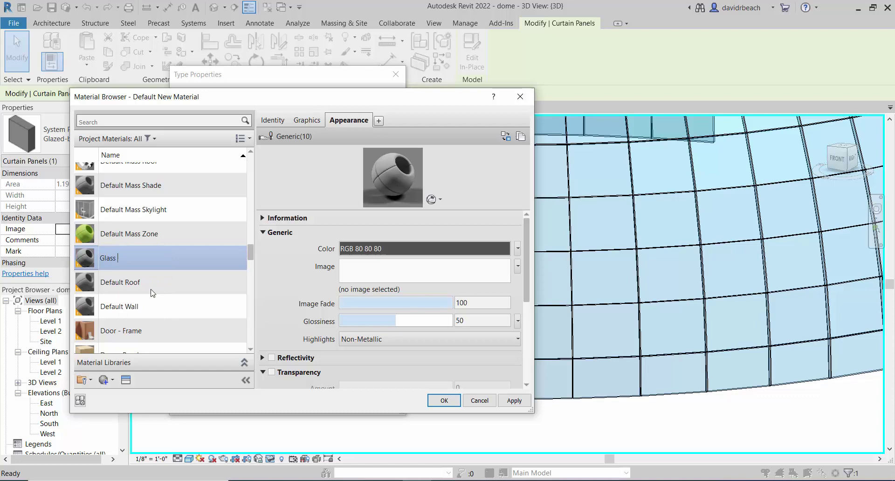
pyautogui.write(' Red')
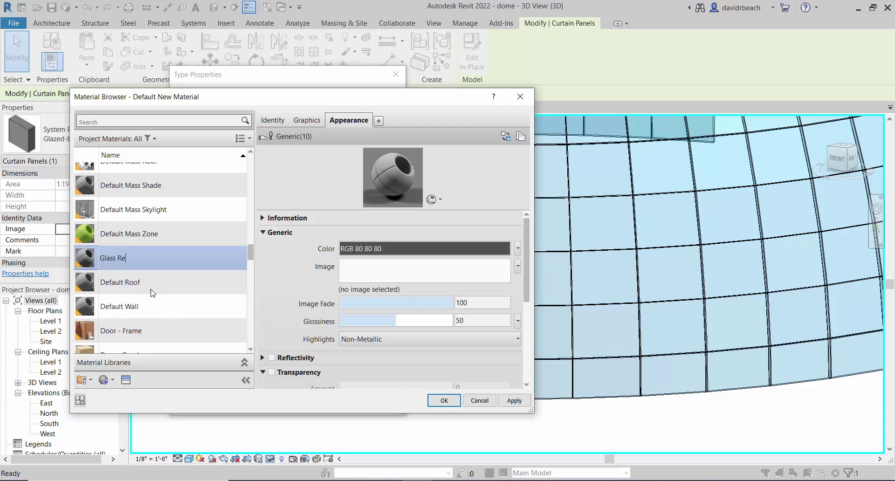
pyautogui.press('Return')
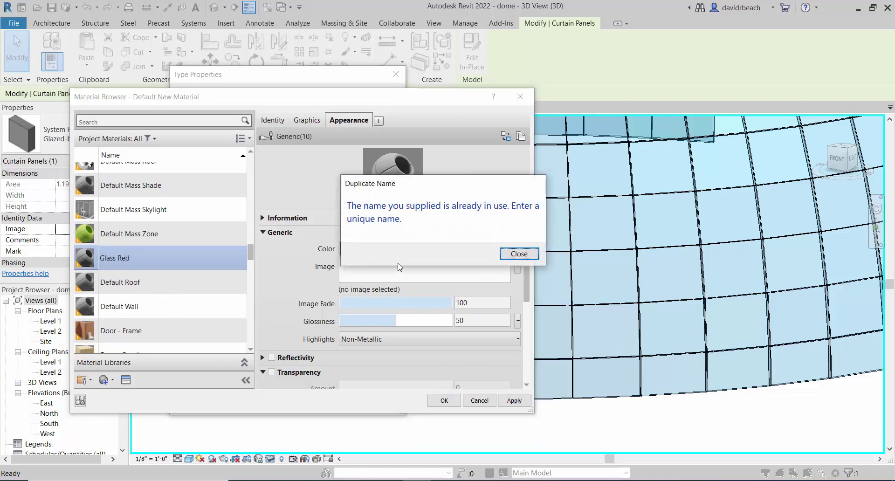
pyautogui.click(517, 254)
# - Rename the new material to 'Glass Red1' and delete the old Glass Red material
pyautogui.rightClick(133, 259)
pyautogui.click(156, 291)
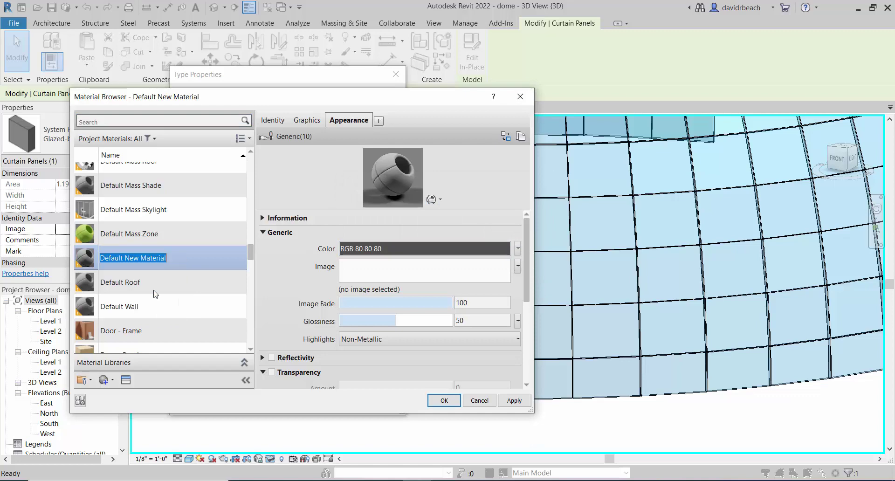
pyautogui.write('Glas')
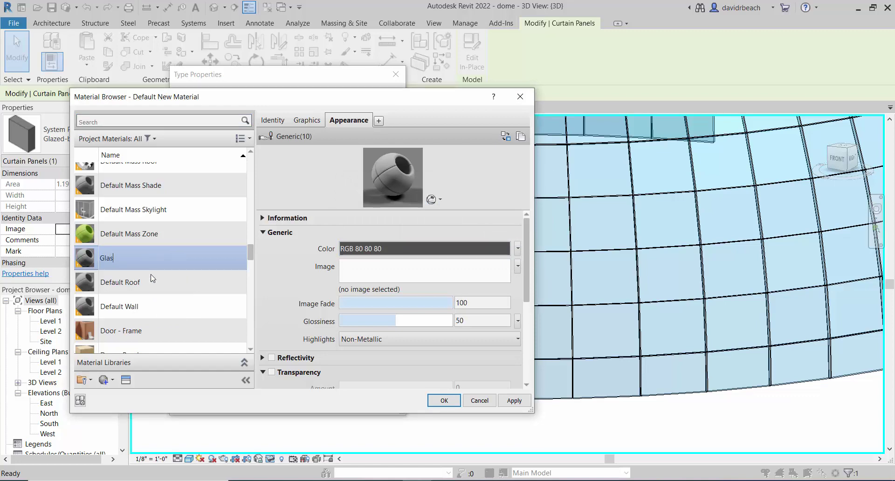
pyautogui.write('s Red1')
pyautogui.press('Return')
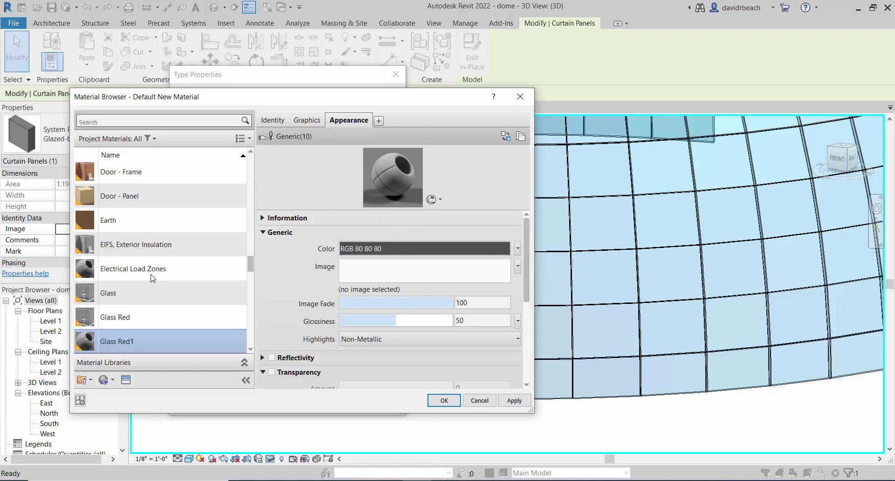
pyautogui.rightClick(137, 319)
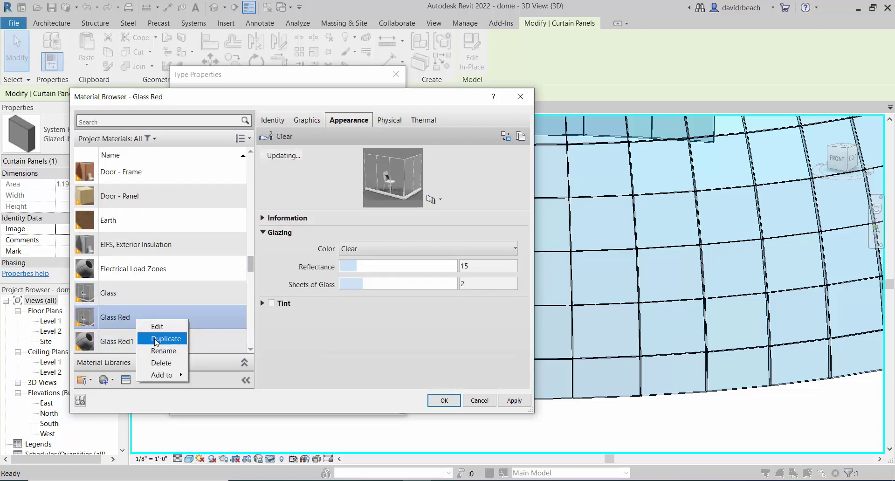
pyautogui.click(157, 362)
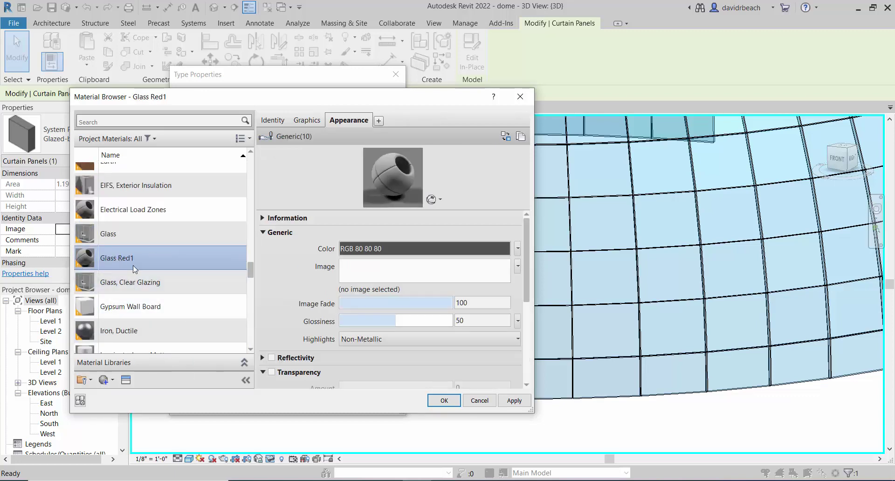
# - Turn on Transparency for Glass Red1 and set the amount to 81
pyautogui.scroll(-1, 133, 265)
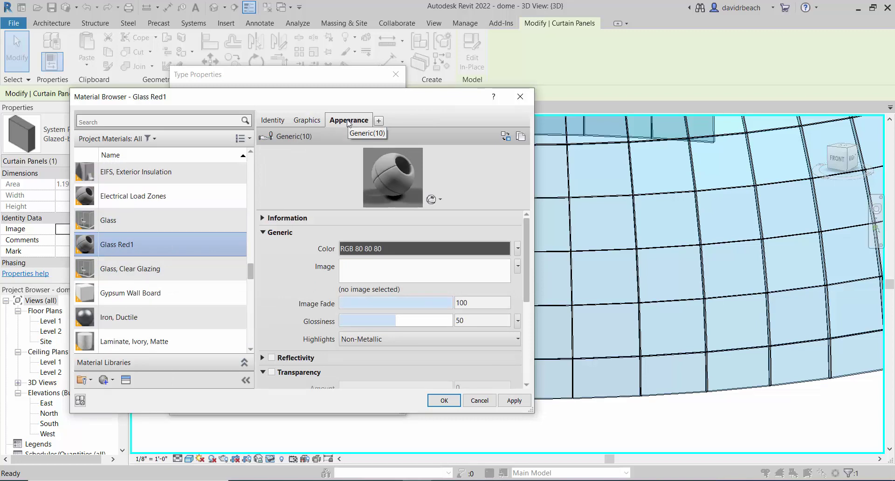
pyautogui.scroll(-1, 526, 268)
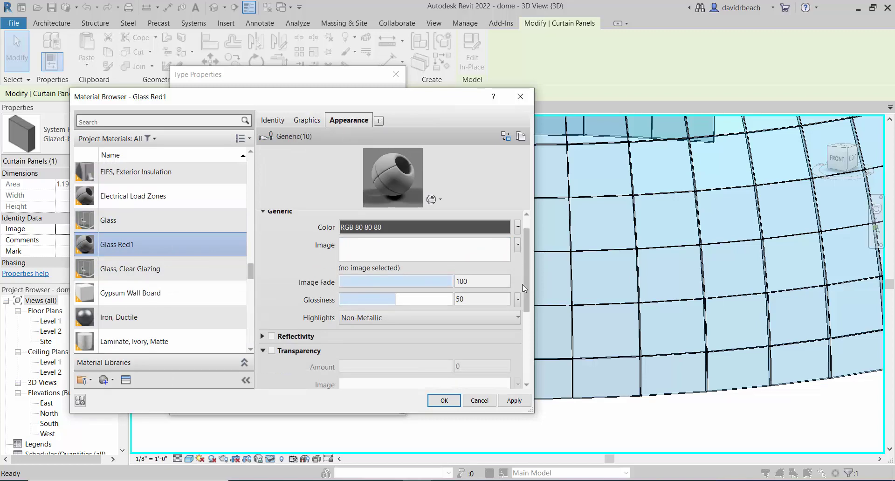
pyautogui.click(272, 351)
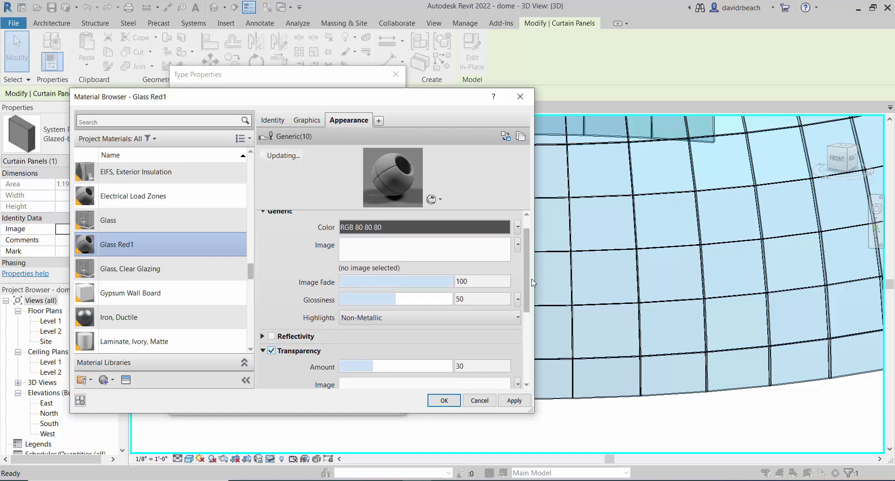
pyautogui.scroll(-2, 530, 286)
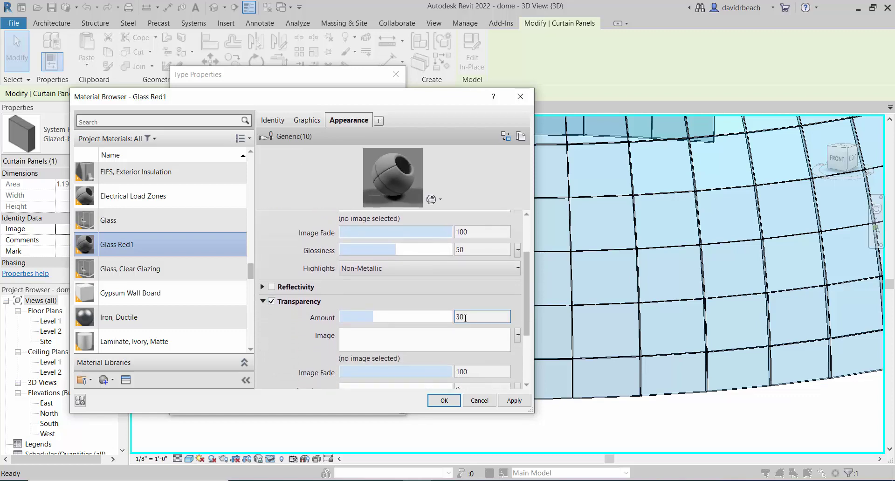
pyautogui.moveTo(375, 322); pyautogui.dragTo(431, 322)
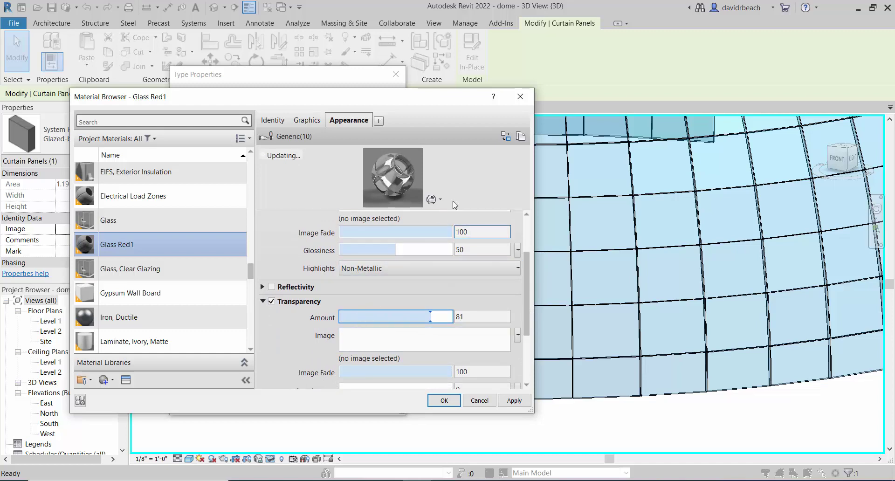
# - Switch the material preview scene to Glass Curtain Wall and open the Color field
pyautogui.click(441, 200)
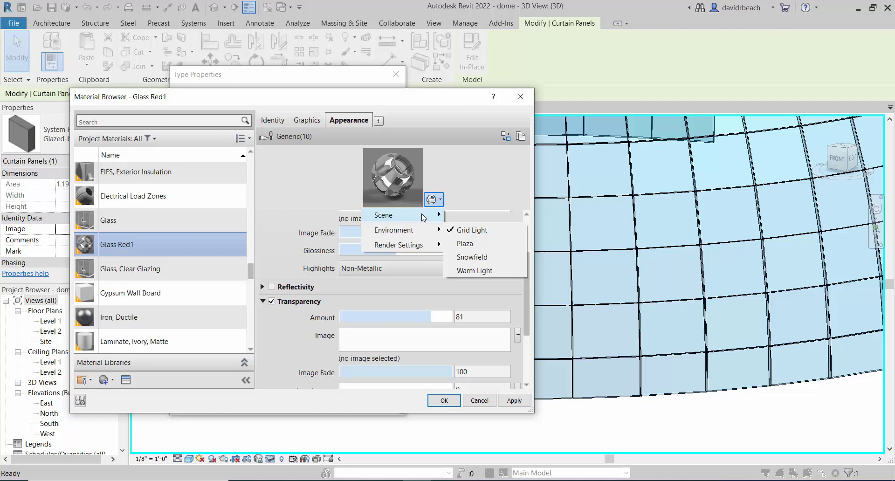
pyautogui.moveTo(423, 217)
pyautogui.click(475, 326)
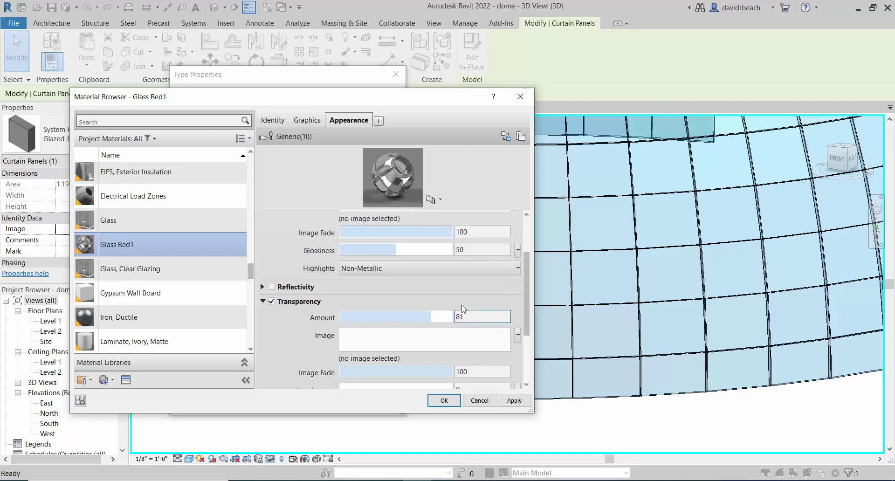
pyautogui.click(490, 249)
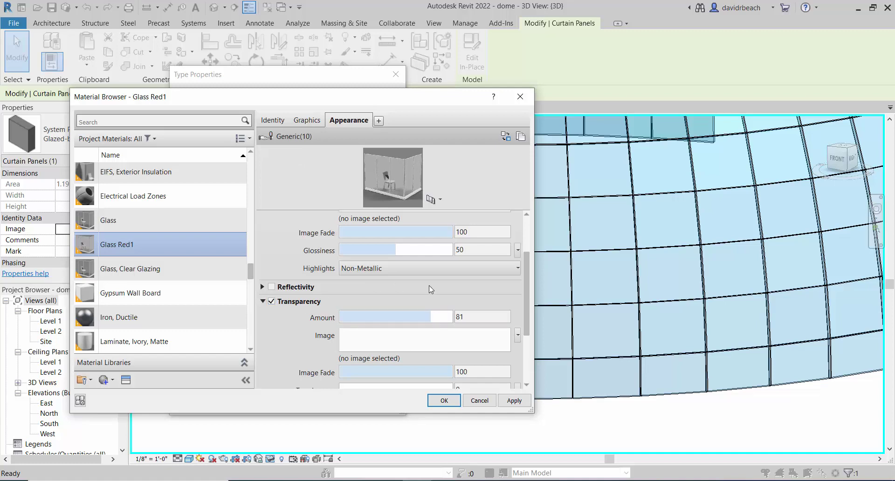
pyautogui.scroll(3, 429, 286)
# - Pick a bright magenta (RGB 222 54 138) for Glass Red1 and apply it
pyautogui.click(422, 249)
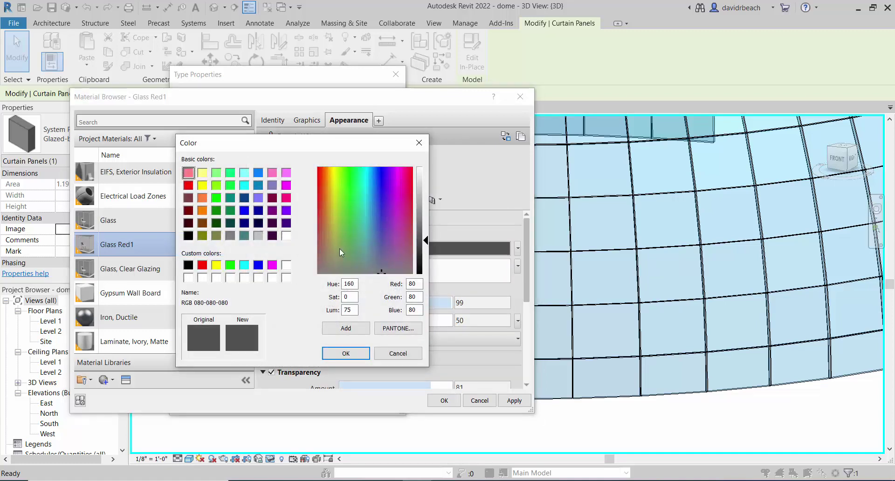
pyautogui.click(405, 197)
pyautogui.click(424, 218)
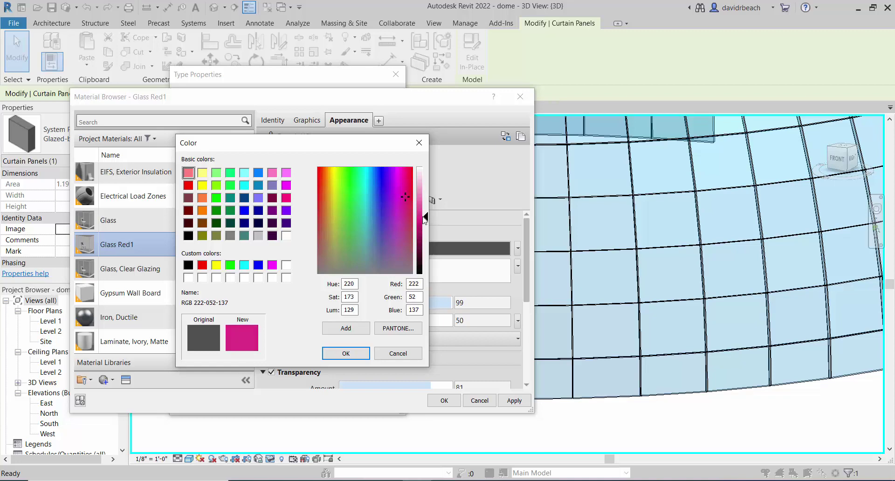
pyautogui.click(358, 356)
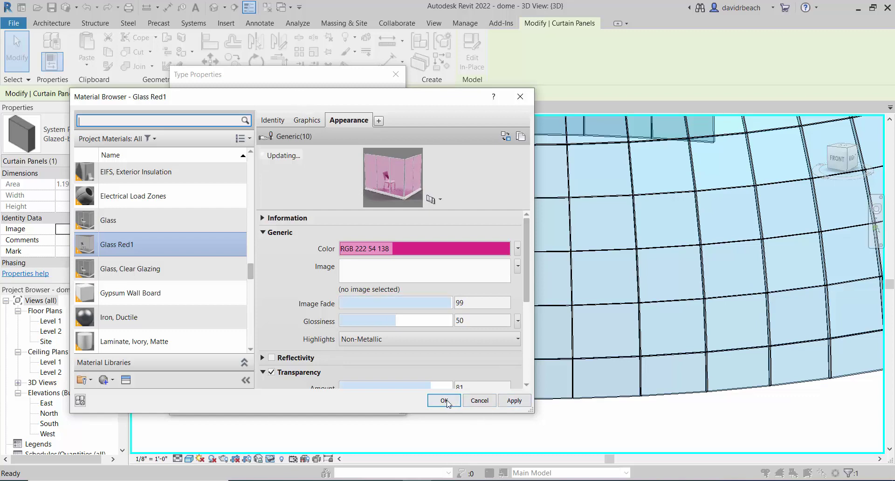
pyautogui.click(499, 402)
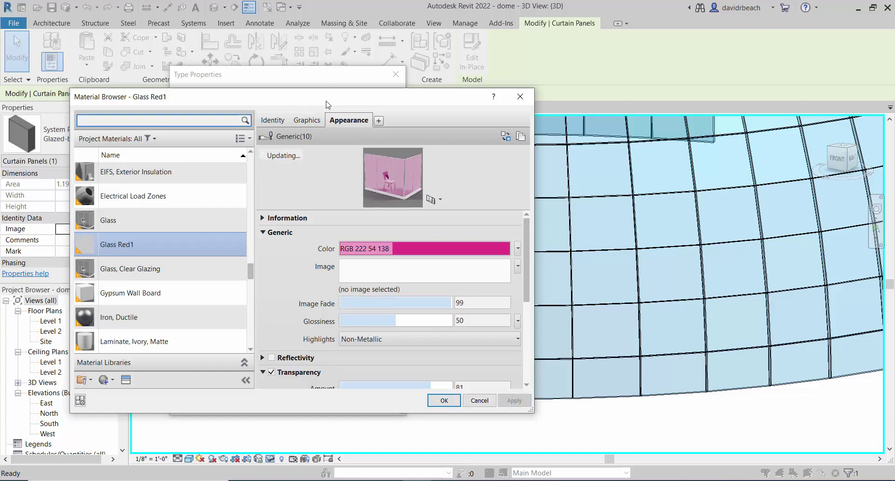
pyautogui.moveTo(347, 103); pyautogui.dragTo(355, 83)
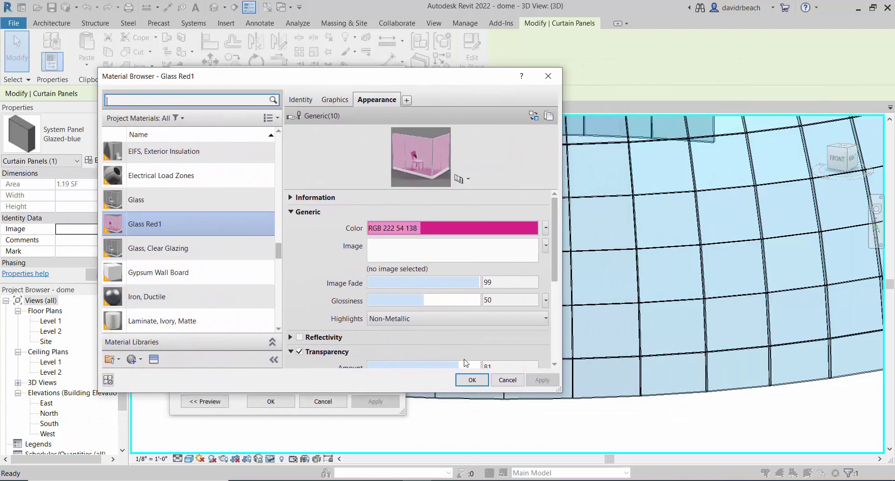
# - Change the selected dome panel to the Glazed-RED type using the Glass Red1 material
pyautogui.click(470, 380)
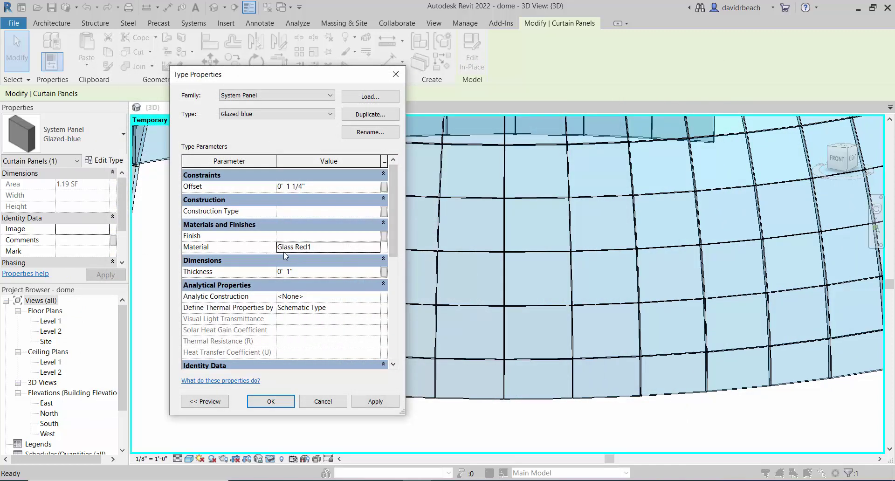
pyautogui.click(286, 115)
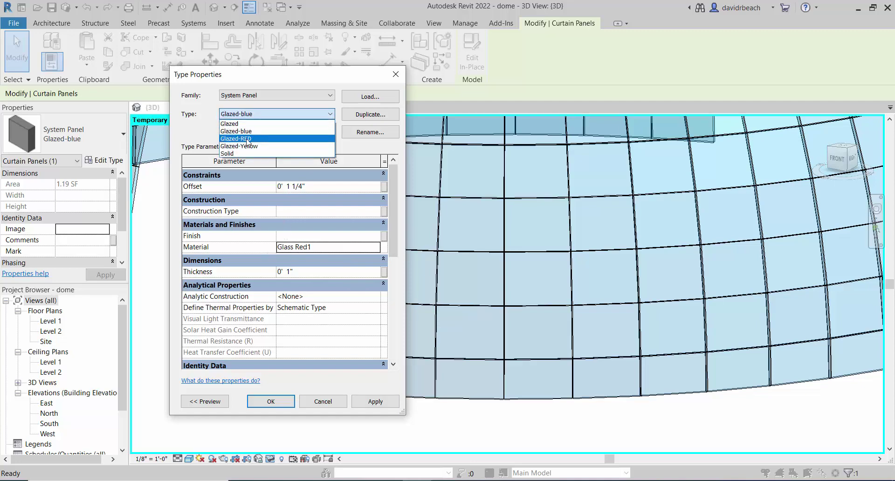
pyautogui.click(251, 139)
pyautogui.click(362, 247)
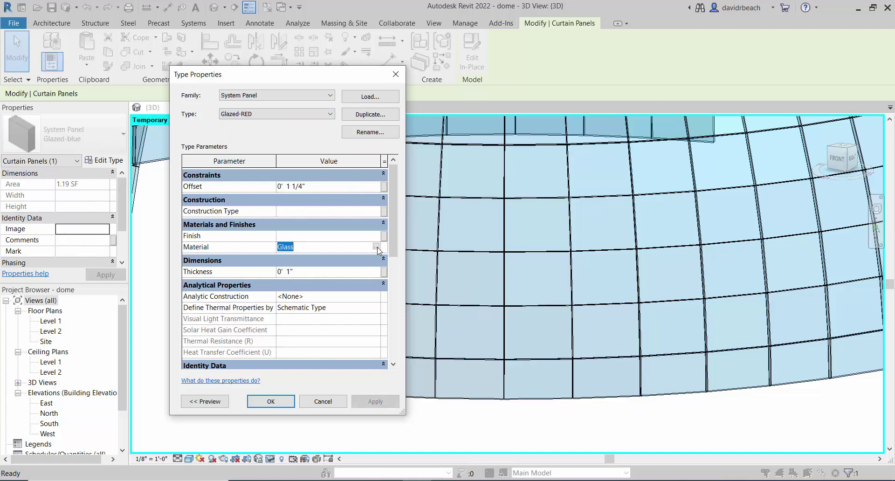
pyautogui.click(376, 246)
pyautogui.click(180, 261)
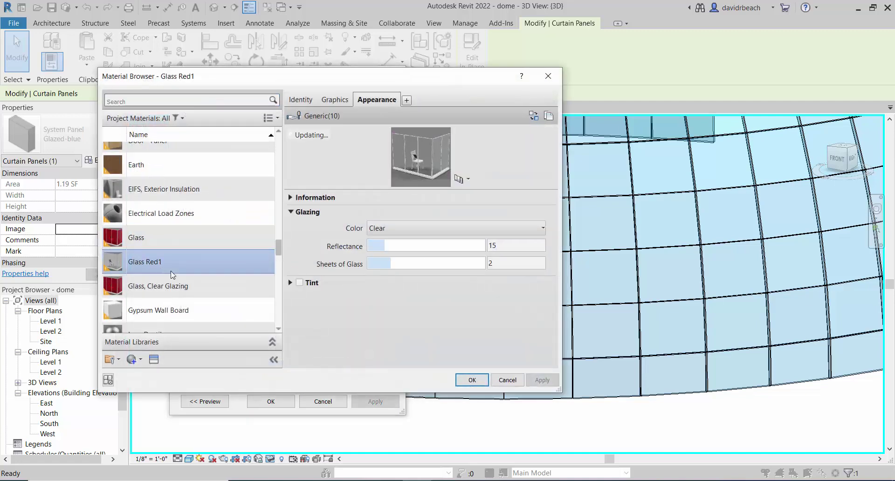
pyautogui.click(474, 379)
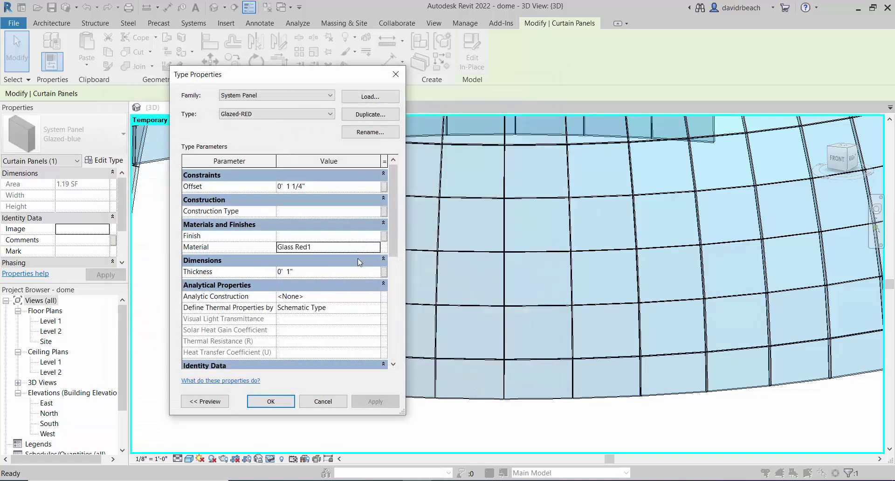
pyautogui.moveTo(299, 82); pyautogui.dragTo(210, 82)
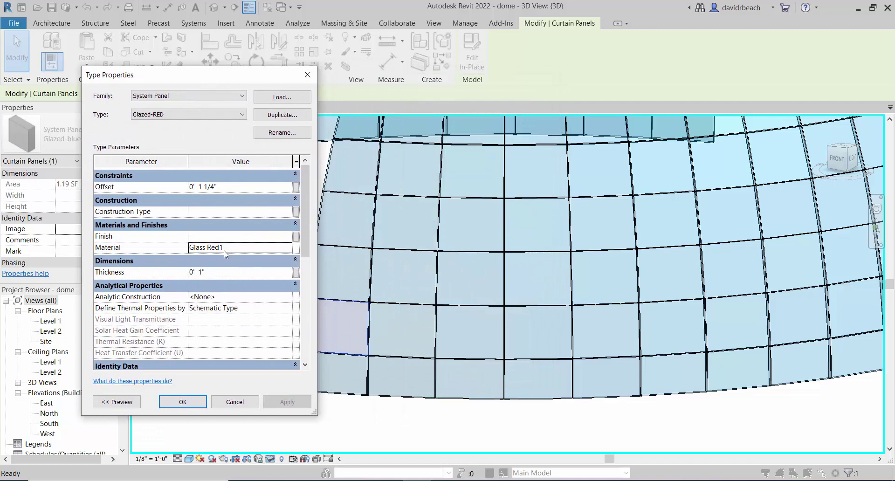
pyautogui.click(191, 402)
pyautogui.click(218, 387)
# - Orbit to the recoloured panel, switch the view to Shaded, and select the dark Glazed-RED panel
pyautogui.scroll(-2, 275, 423)
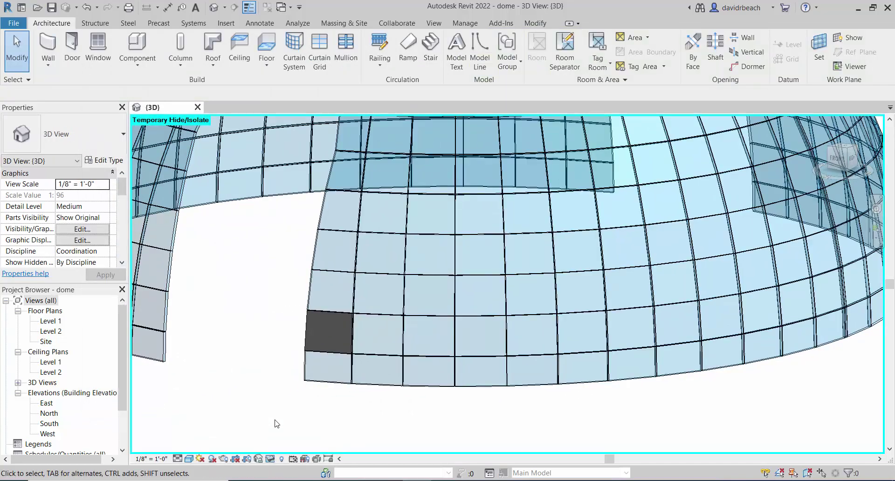
pyautogui.scroll(3, 287, 379)
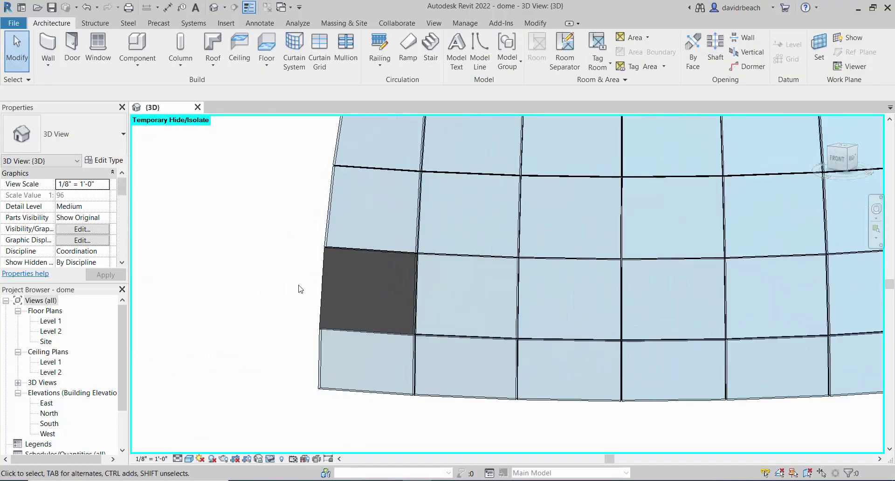
pyautogui.keyDown('shift'); pyautogui.moveTo(299, 289); pyautogui.dragTo(280, 345, button='middle'); pyautogui.keyUp('shift')
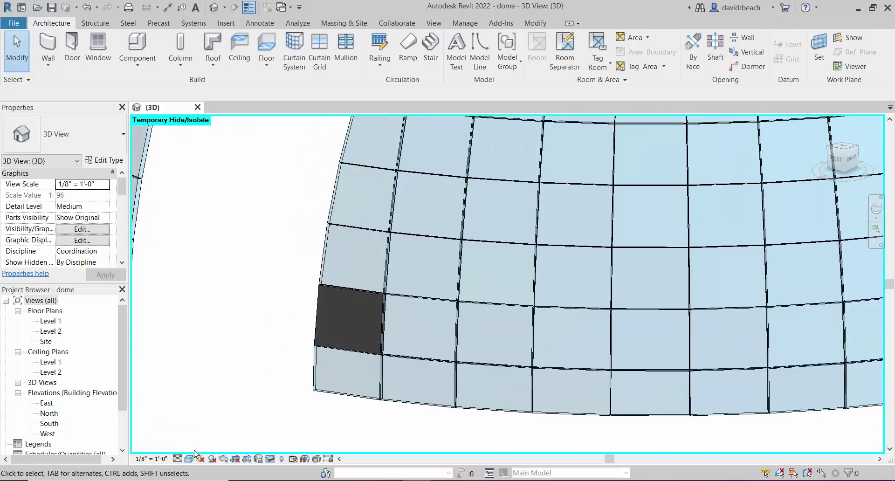
pyautogui.click(189, 458)
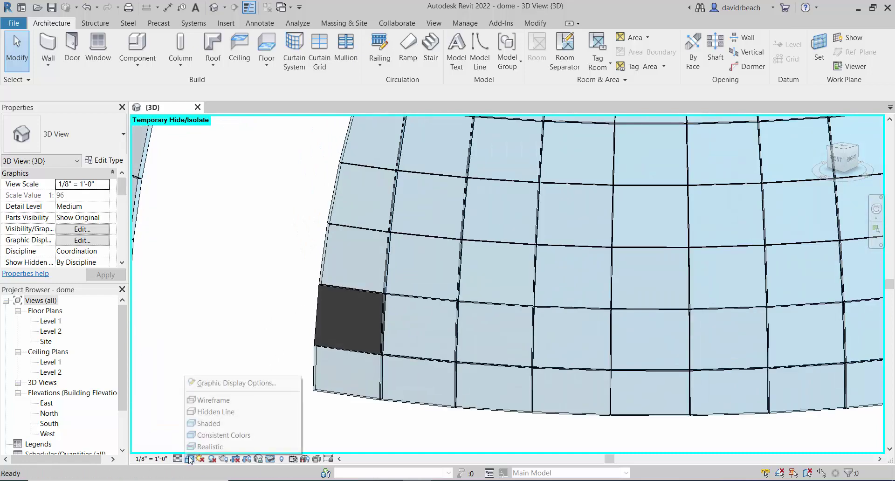
pyautogui.click(212, 423)
pyautogui.moveTo(219, 350); pyautogui.dragTo(235, 353, button='middle')
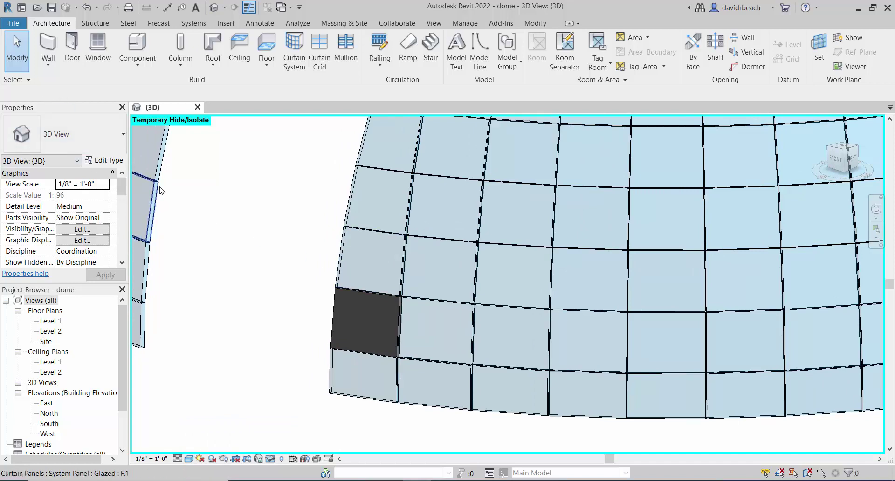
pyautogui.click(342, 313)
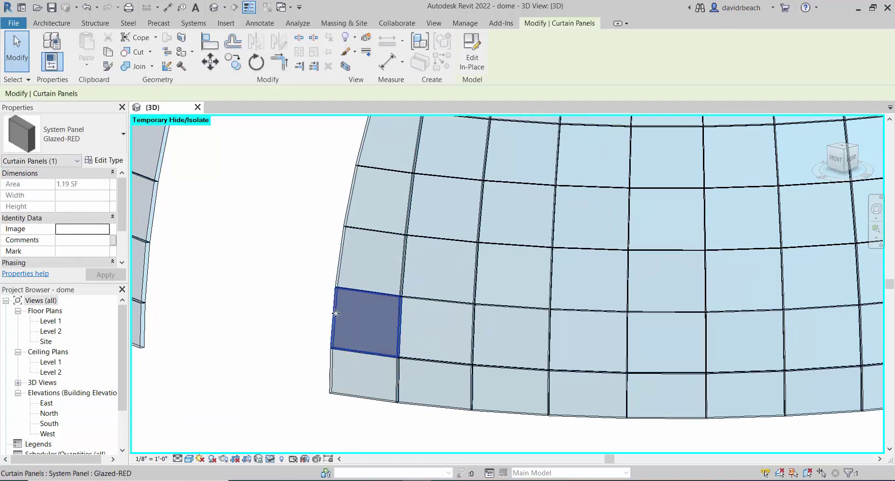
# - Turn on Use Render Appearance in Glass Red1's Graphics settings so the Glazed-RED panel shows pink
pyautogui.click(103, 161)
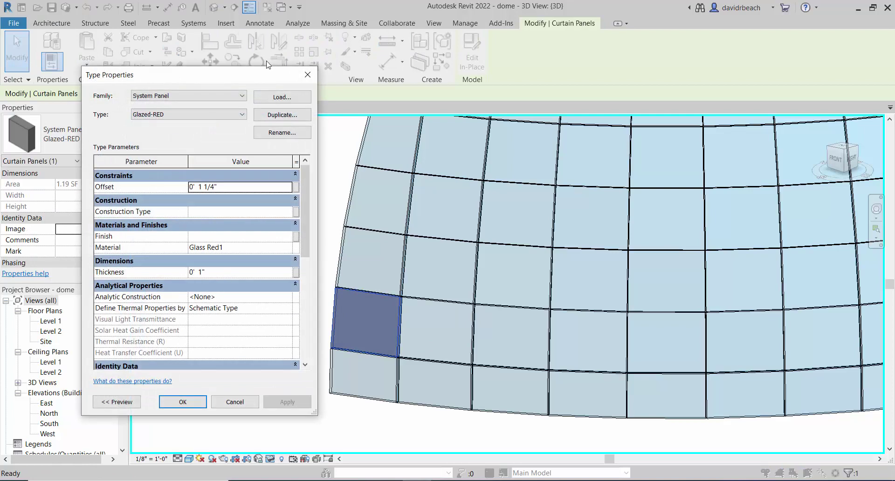
pyautogui.moveTo(213, 81); pyautogui.dragTo(208, 84)
pyautogui.click(202, 252)
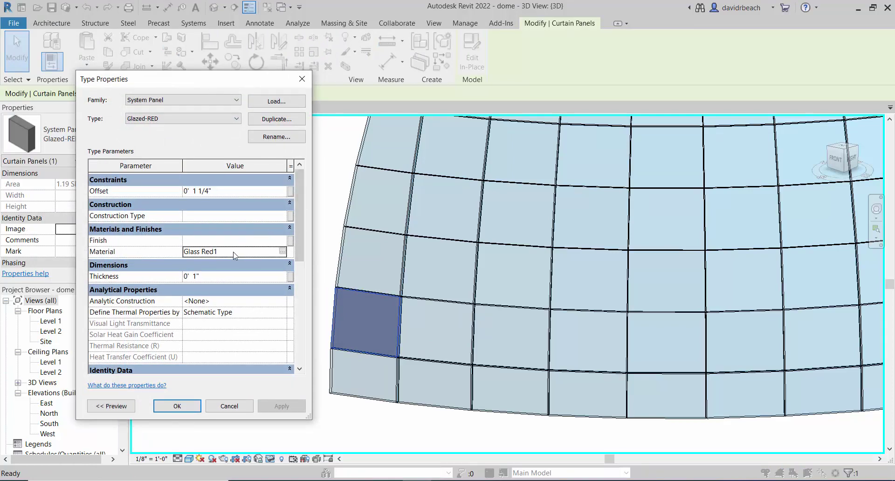
pyautogui.click(283, 251)
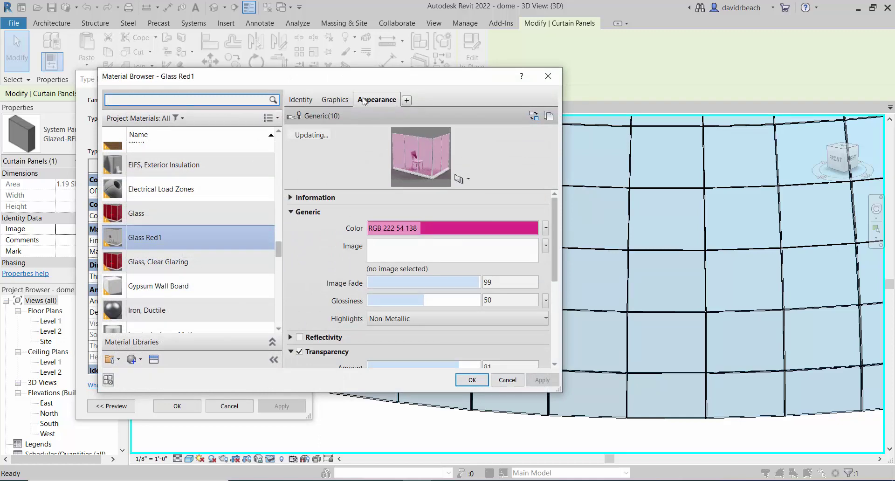
pyautogui.click(335, 100)
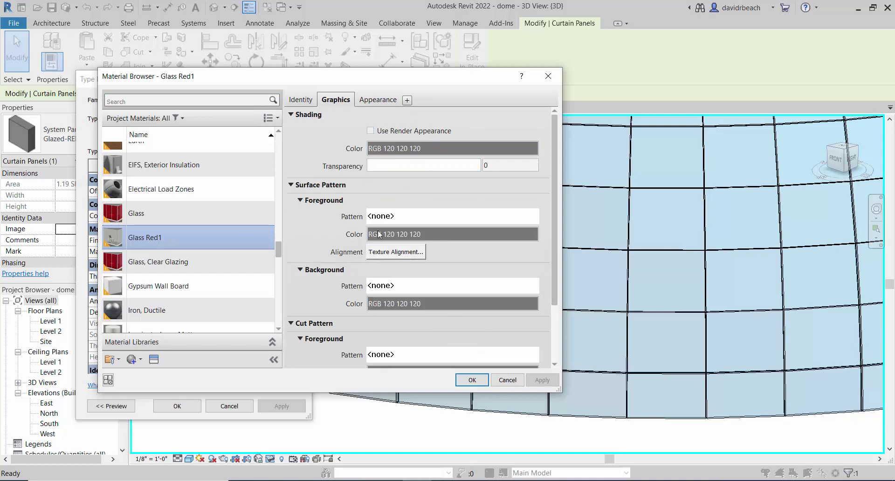
pyautogui.click(370, 132)
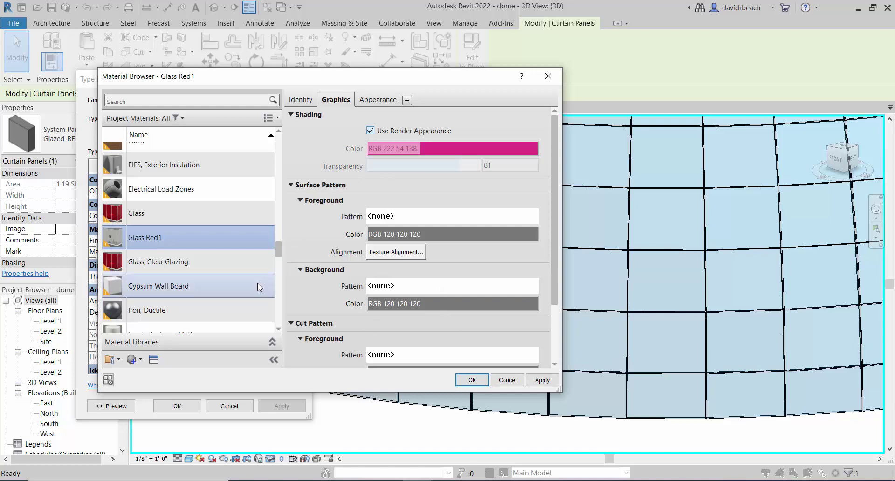
pyautogui.click(377, 100)
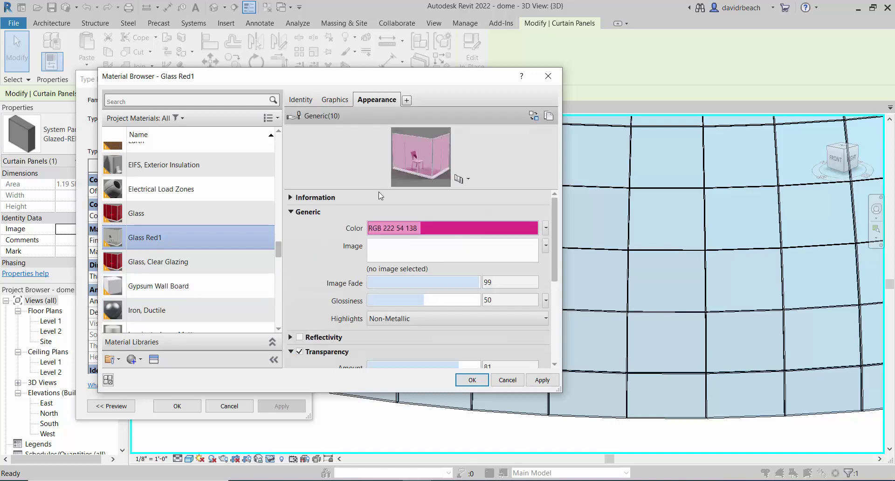
pyautogui.click(339, 98)
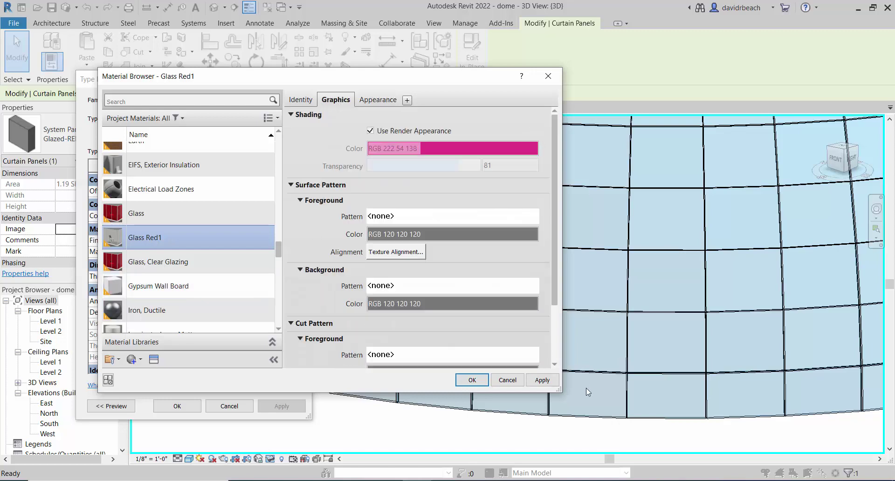
pyautogui.click(472, 380)
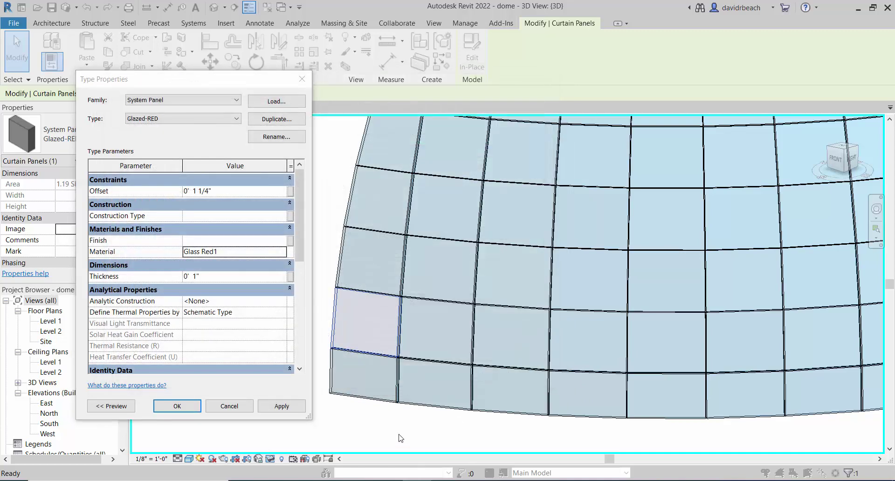
pyautogui.click(189, 408)
# - Select the panel right of the pink one, make it Glazed-blue, and bring up its type properties
pyautogui.click(229, 398)
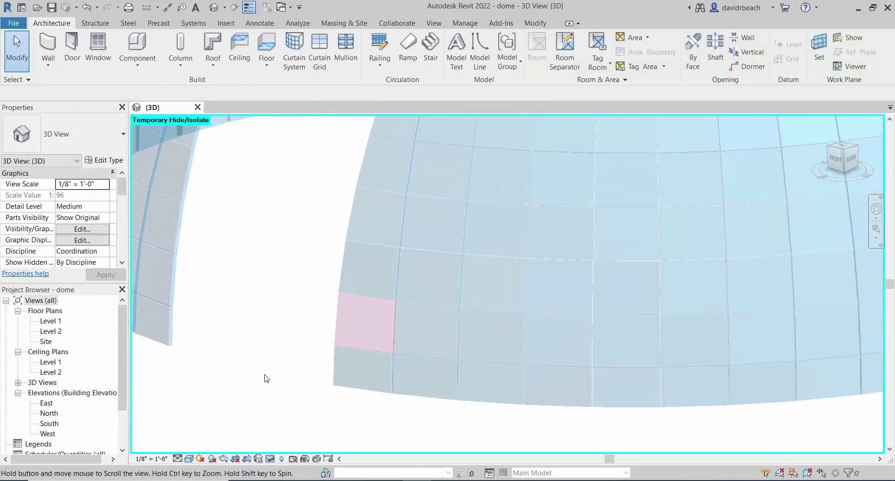
pyautogui.click(423, 321)
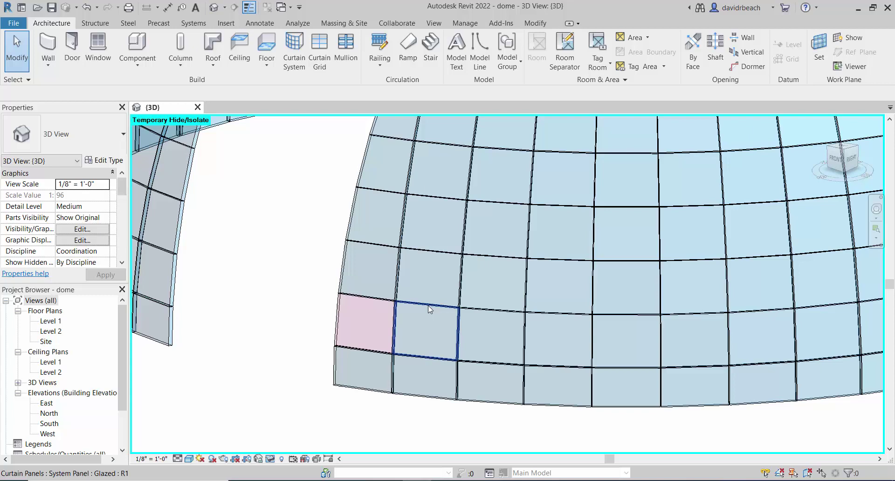
pyautogui.moveTo(268, 269); pyautogui.dragTo(300, 275, button='middle')
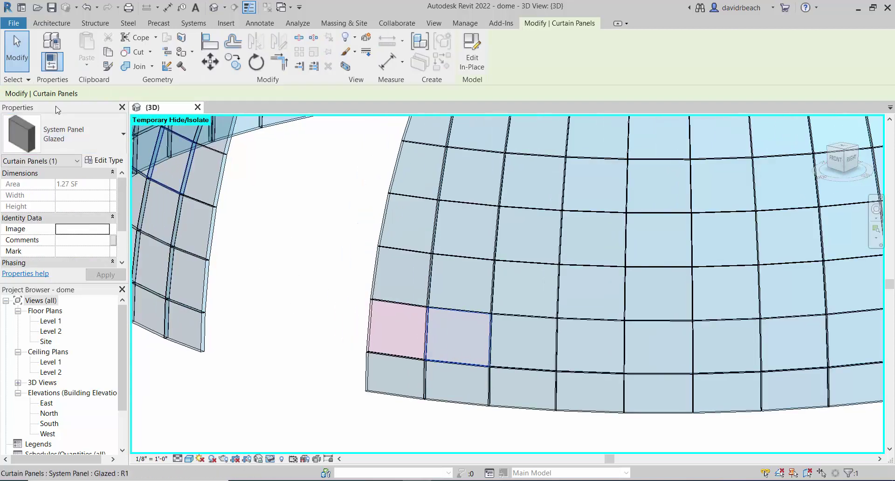
pyautogui.click(75, 130)
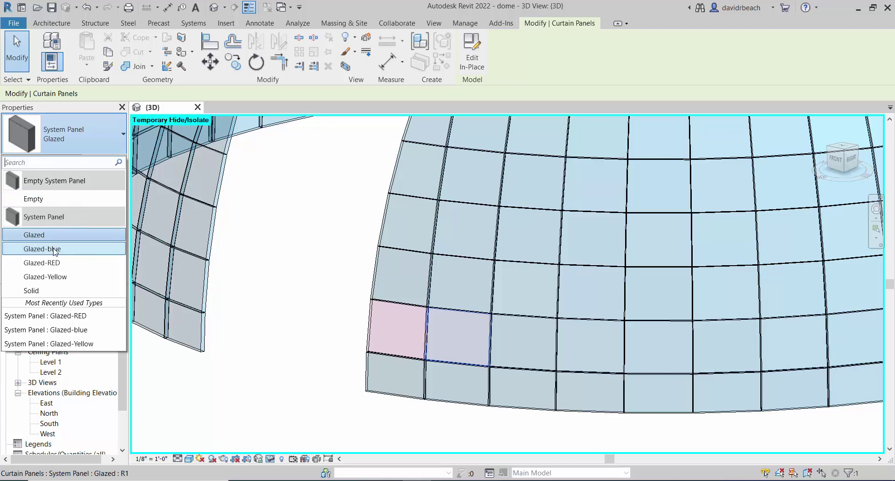
pyautogui.click(57, 249)
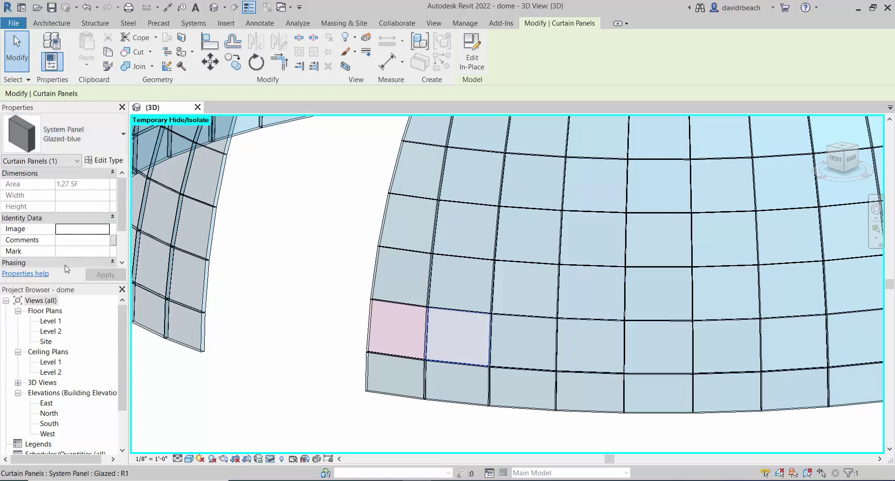
pyautogui.click(102, 161)
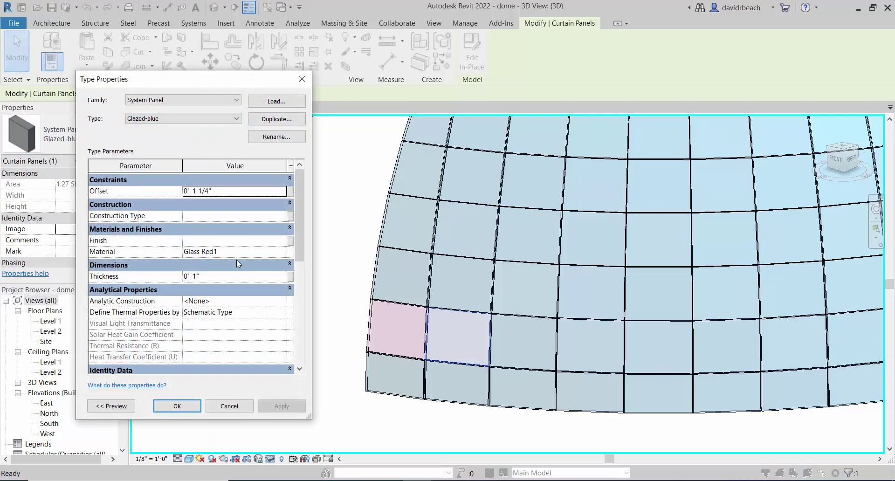
# - Create a new material for the Glazed-blue type and name it 'Glass Blue'
pyautogui.click(260, 252)
pyautogui.click(282, 252)
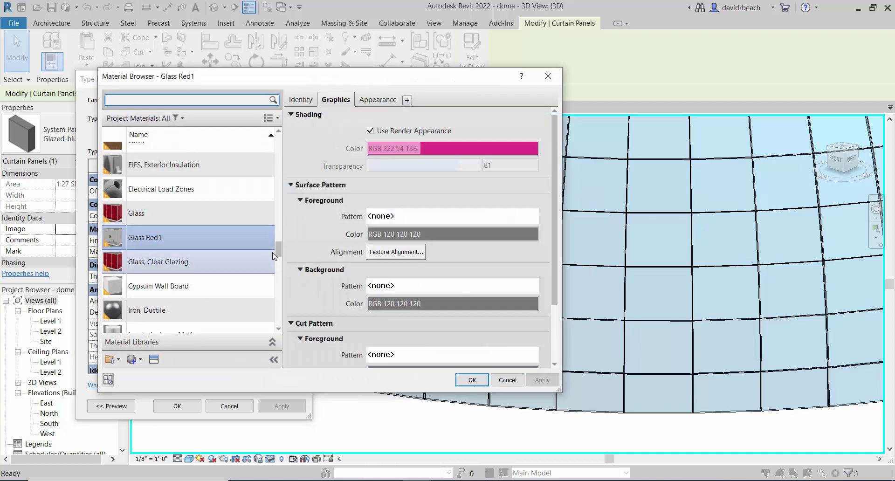
pyautogui.click(142, 362)
pyautogui.click(159, 375)
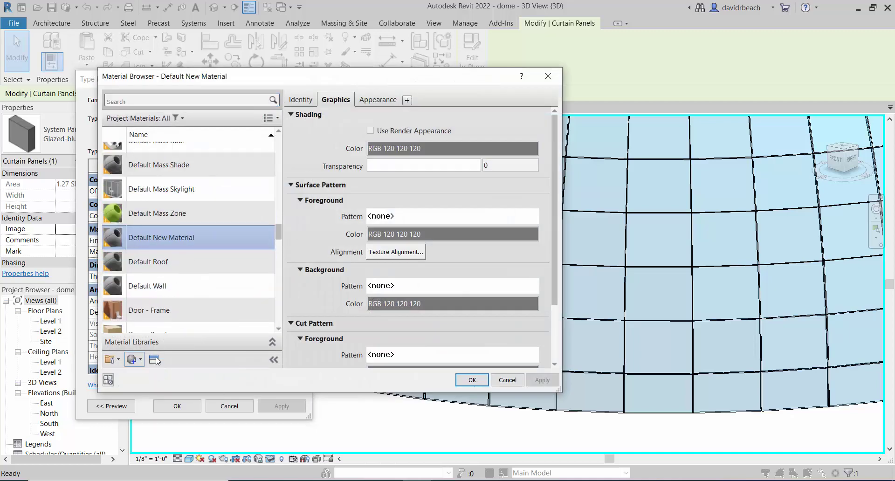
pyautogui.rightClick(157, 225)
pyautogui.click(179, 257)
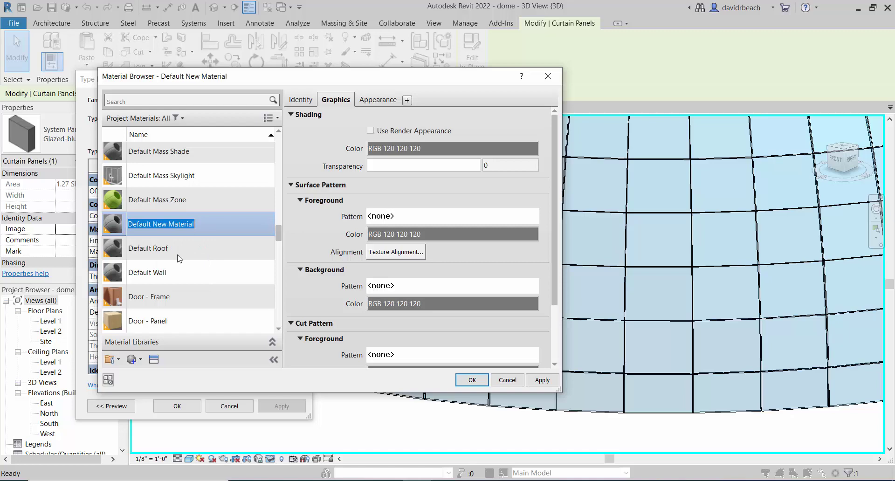
pyautogui.write('Glas')
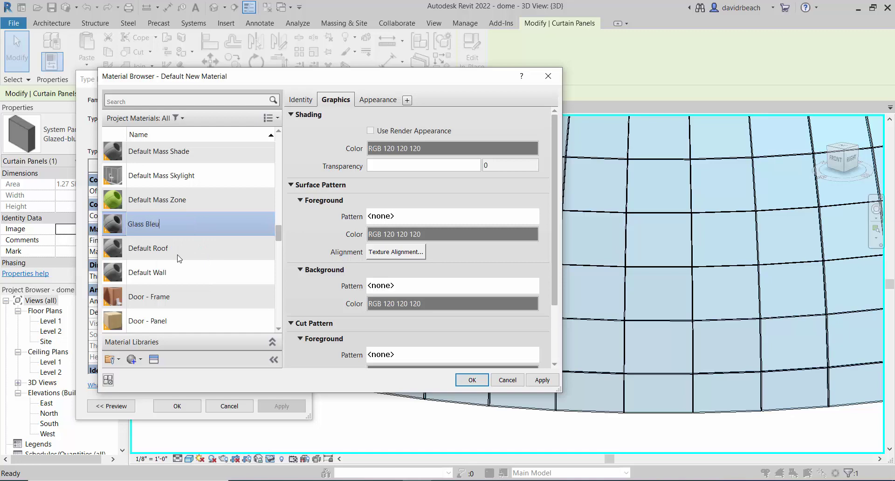
pyautogui.write('s Blue')
pyautogui.press('Return')
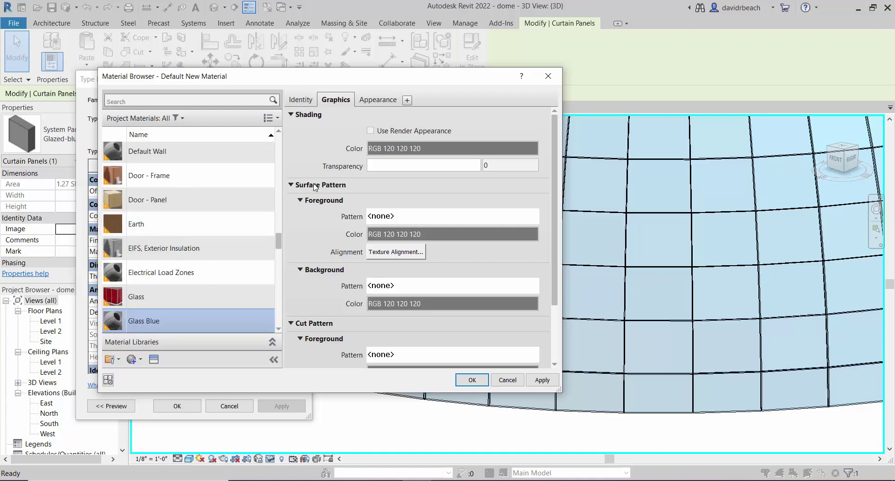
# - Give Glass Blue's appearance 80 transparency and a blue colour, RGB 56 125 241
pyautogui.click(374, 100)
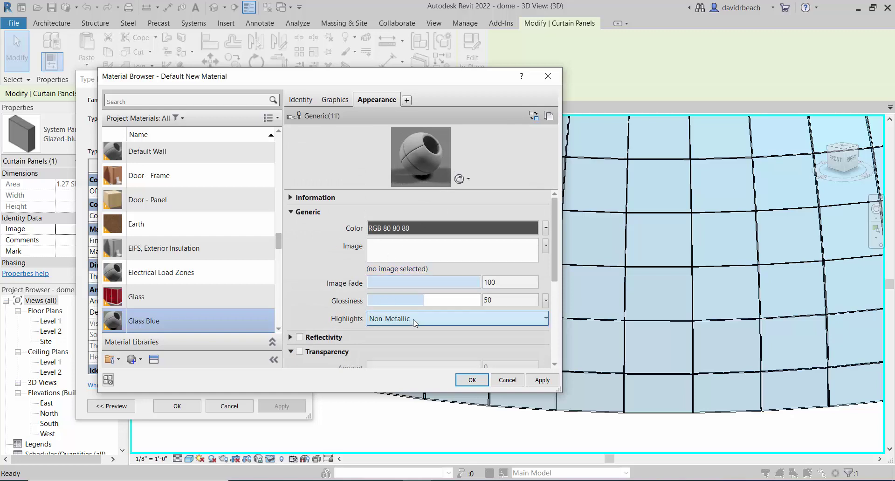
pyautogui.scroll(-1, 555, 239)
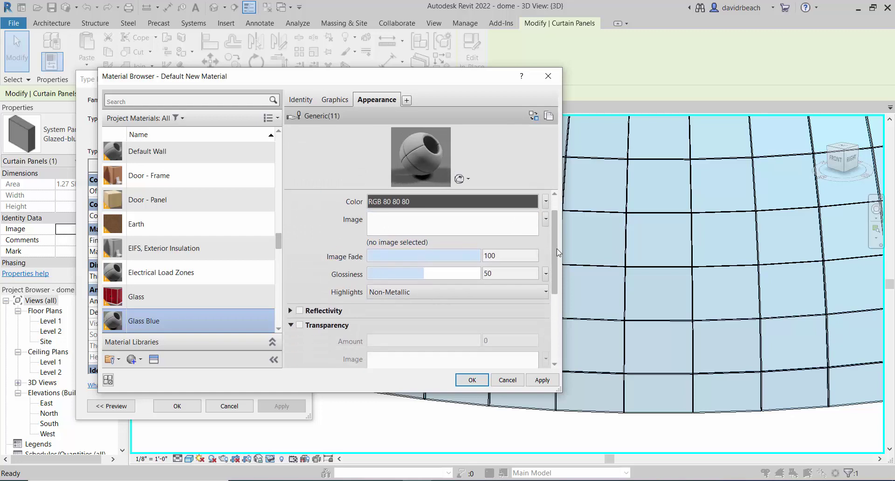
pyautogui.click(300, 321)
pyautogui.moveTo(396, 337); pyautogui.dragTo(457, 336)
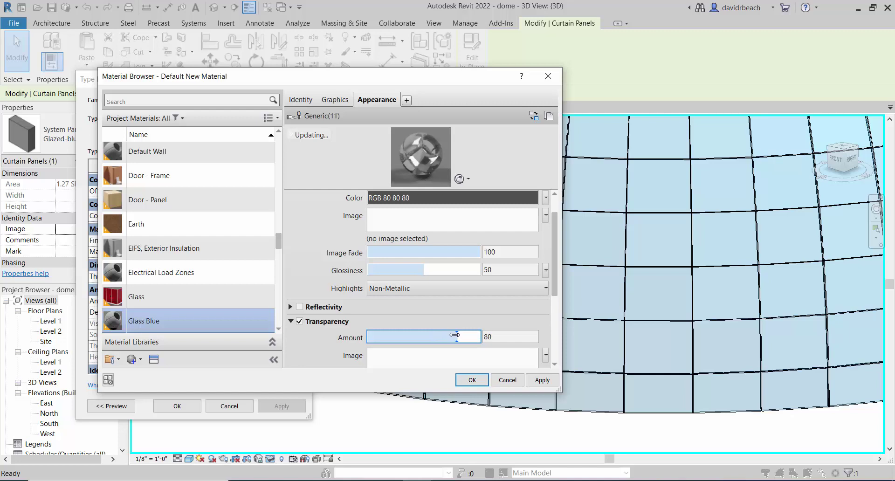
pyautogui.click(441, 196)
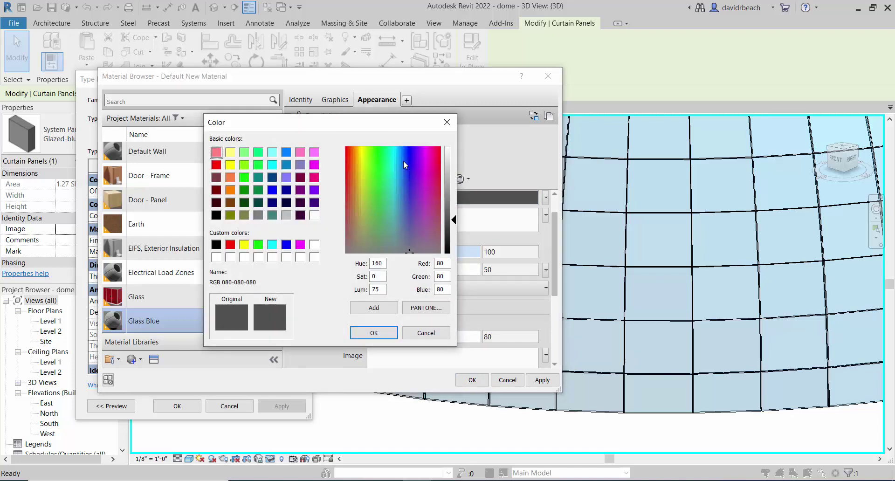
pyautogui.click(404, 161)
pyautogui.click(451, 192)
pyautogui.click(391, 333)
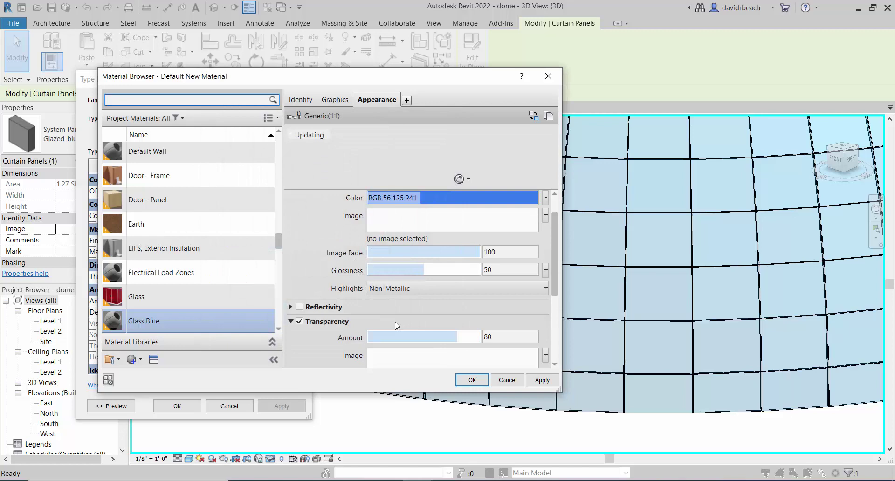
# - Enable Use Render Appearance for Glass Blue and confirm the material and Glazed-blue type
pyautogui.click(345, 100)
pyautogui.scroll(1, 350, 134)
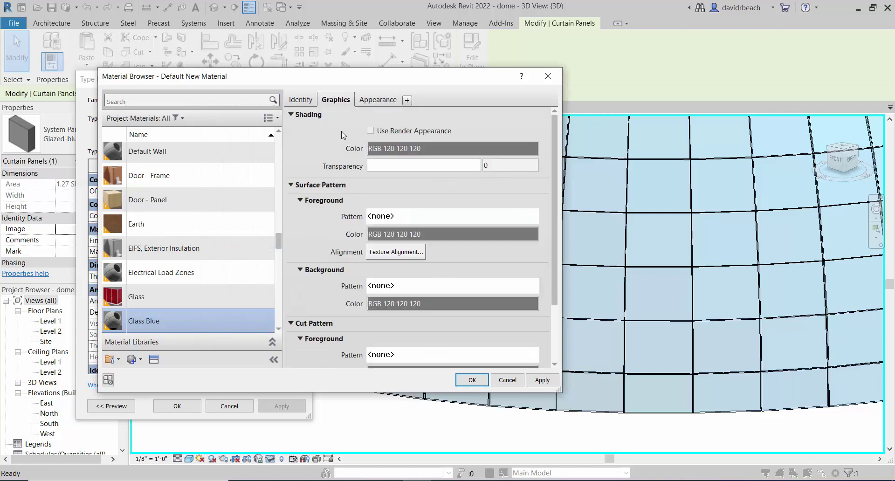
pyautogui.click(370, 131)
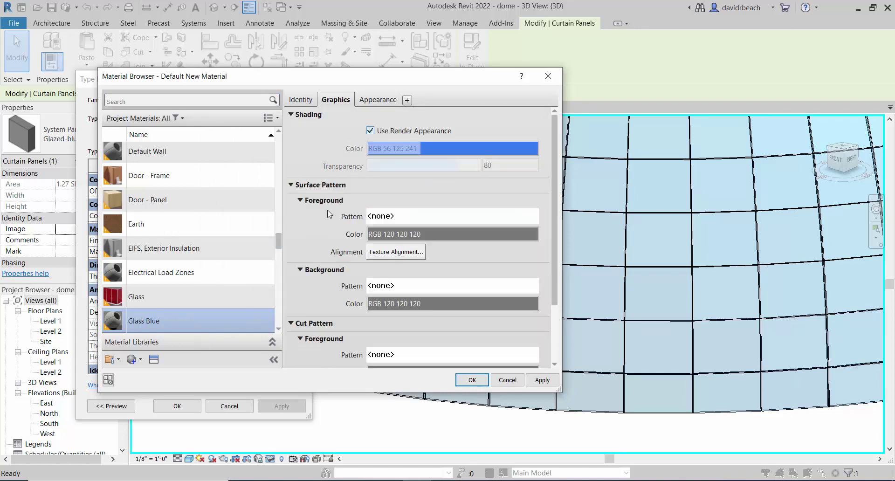
pyautogui.click(541, 380)
pyautogui.click(472, 380)
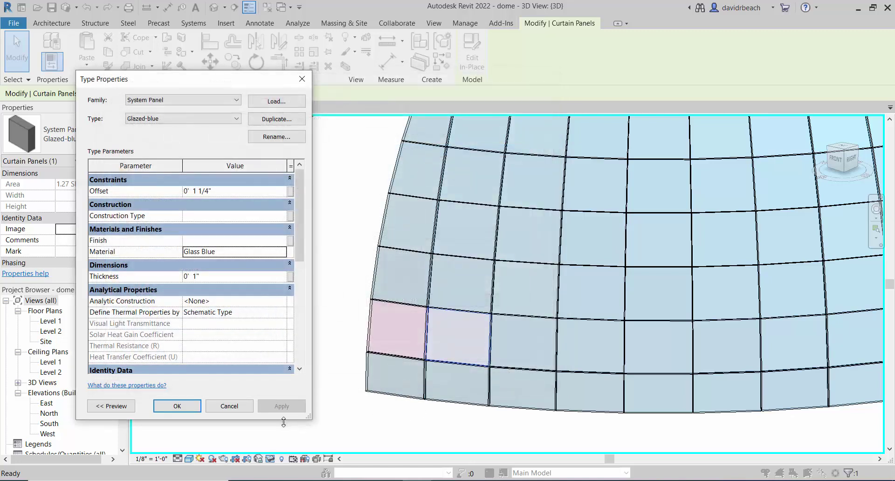
pyautogui.click(178, 406)
# - Change the third panel in the coloured row to Glazed-Yellow and bring up its type properties
pyautogui.click(313, 386)
pyautogui.moveTo(314, 386); pyautogui.dragTo(302, 383, button='middle')
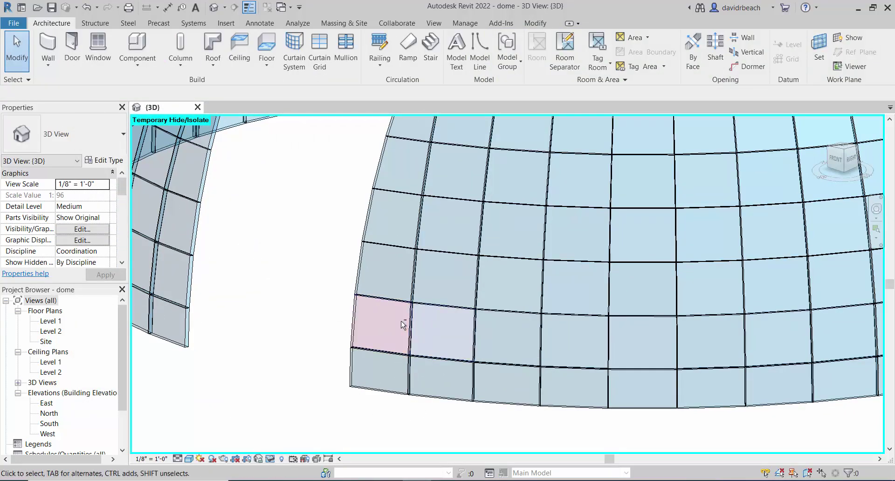
pyautogui.moveTo(402, 321); pyautogui.dragTo(309, 379, button='middle')
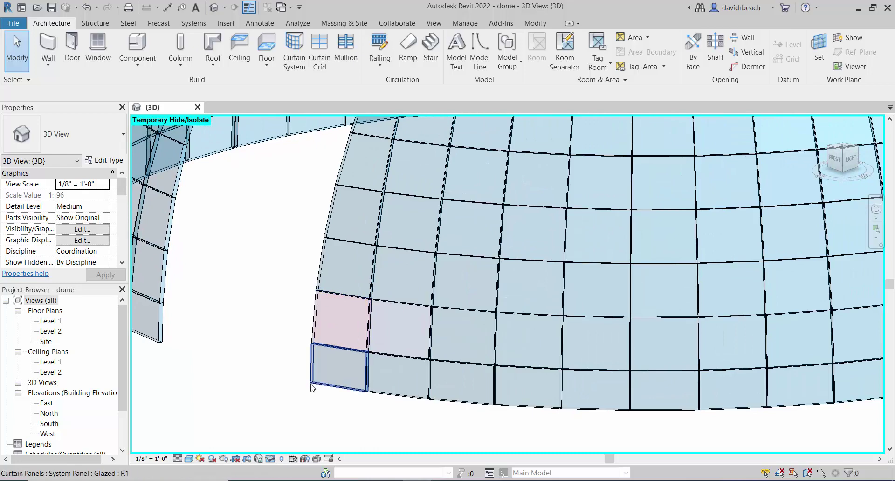
pyautogui.click(474, 312)
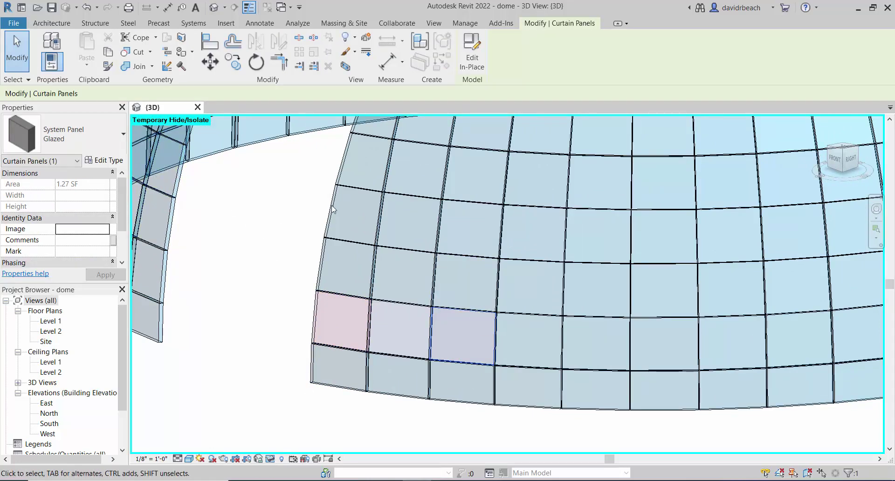
pyautogui.click(55, 133)
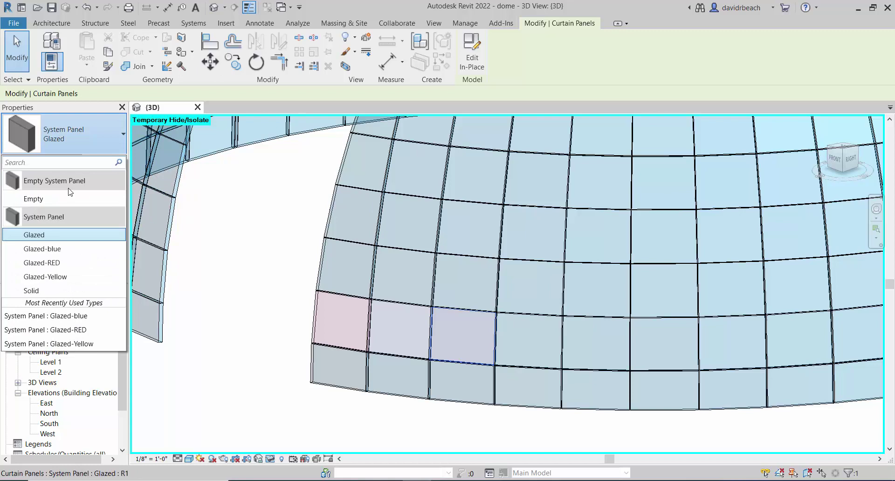
pyautogui.click(66, 278)
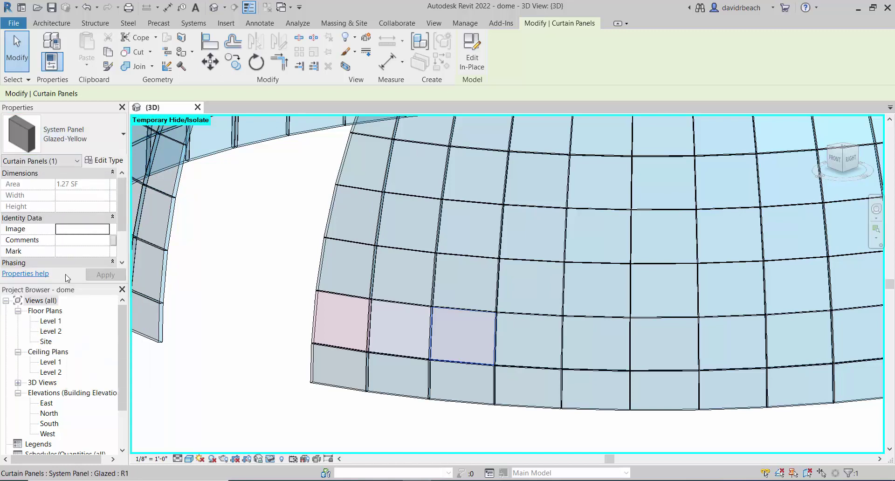
pyautogui.click(107, 161)
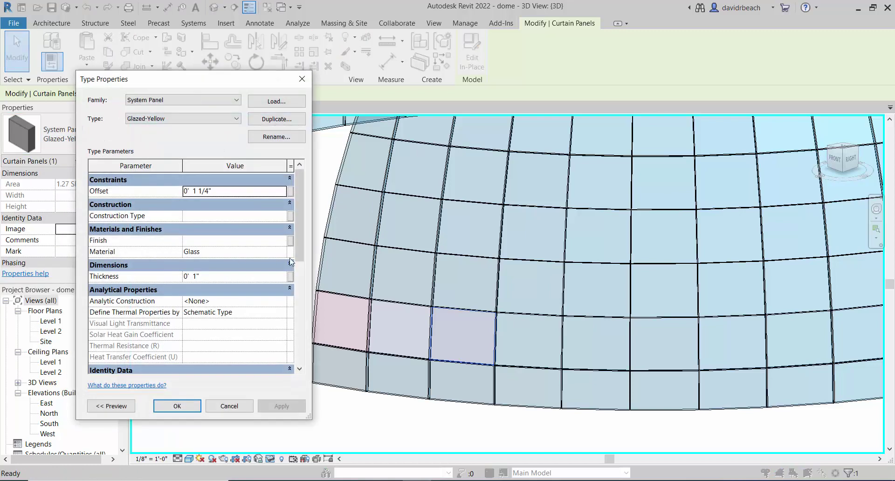
# - Create a new material for the Glazed-Yellow type named 'Glass Yellow'
pyautogui.click(255, 253)
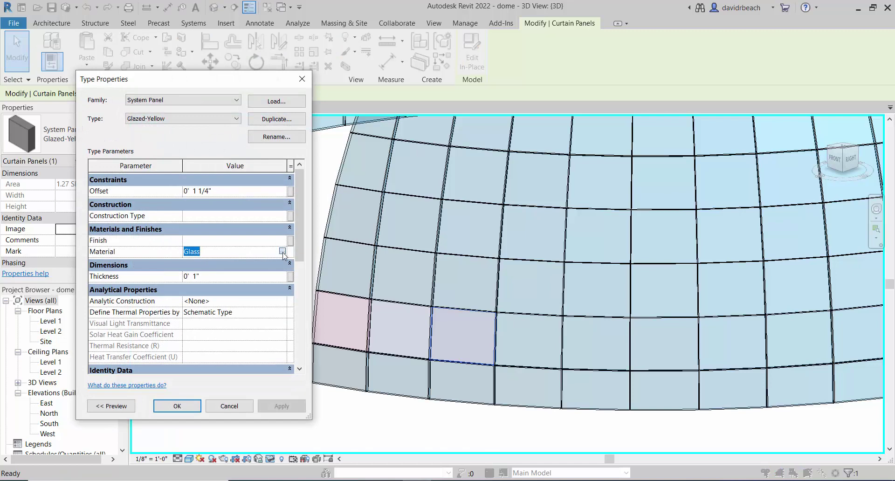
pyautogui.click(282, 252)
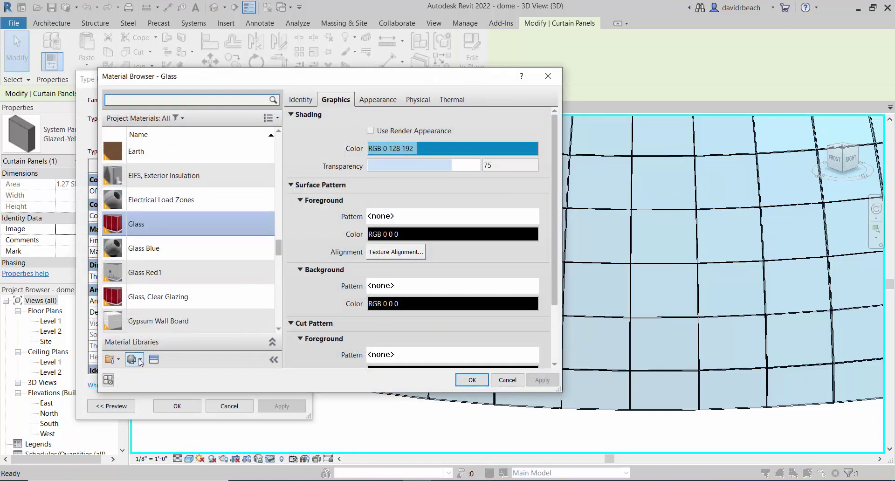
pyautogui.click(133, 358)
pyautogui.click(158, 374)
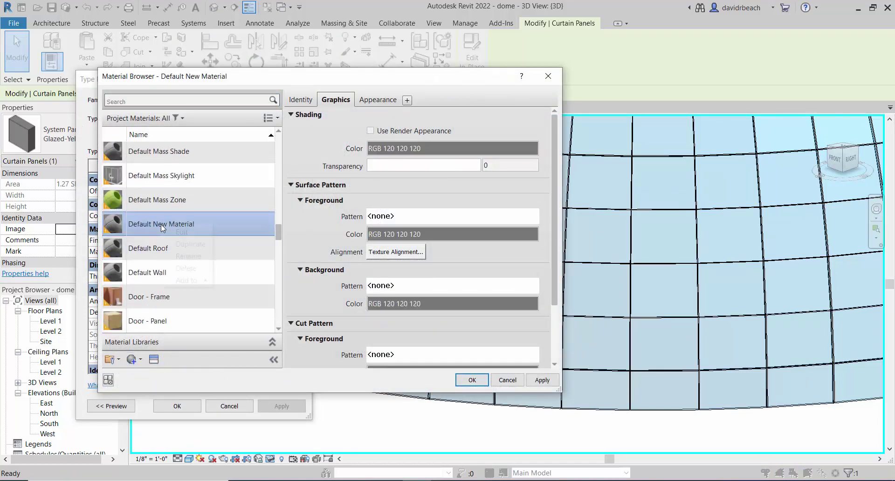
pyautogui.rightClick(162, 225)
pyautogui.click(194, 258)
pyautogui.write('Glass Yellow')
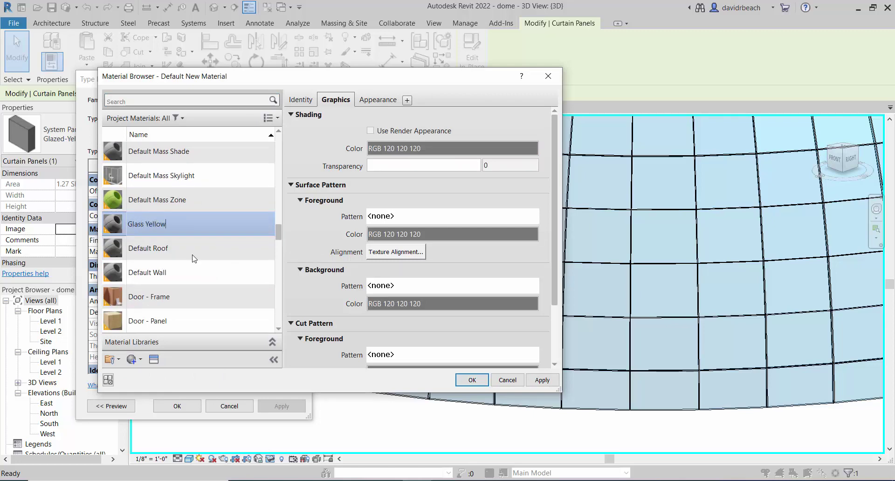
pyautogui.press('Return')
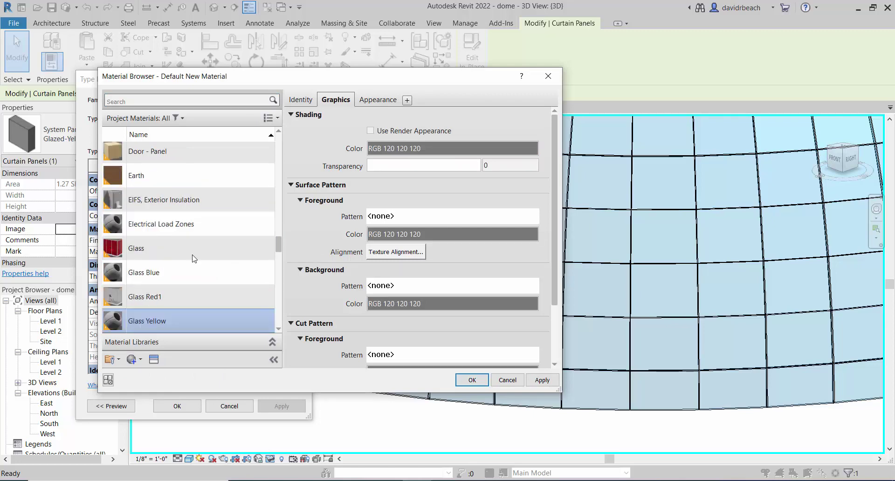
# - Give Glass Yellow 78 transparency and a pale yellow colour, RGB 250 247 107
pyautogui.click(369, 101)
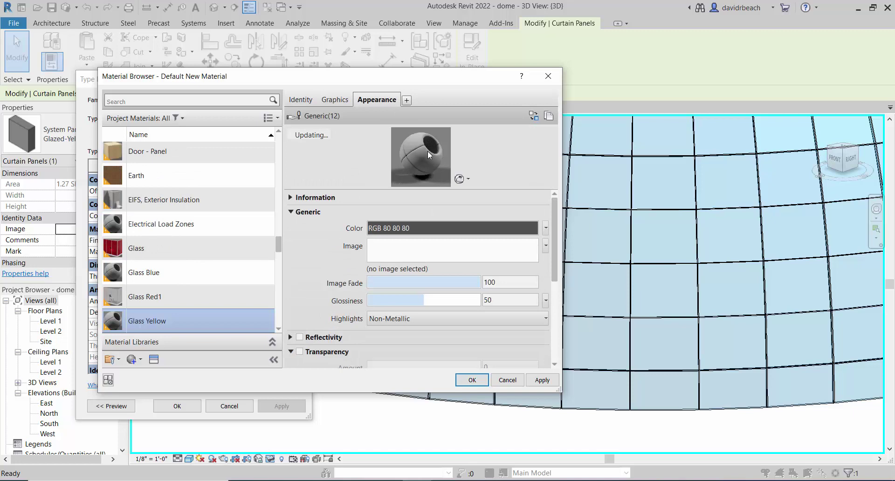
pyautogui.scroll(-3, 347, 326)
pyautogui.click(299, 268)
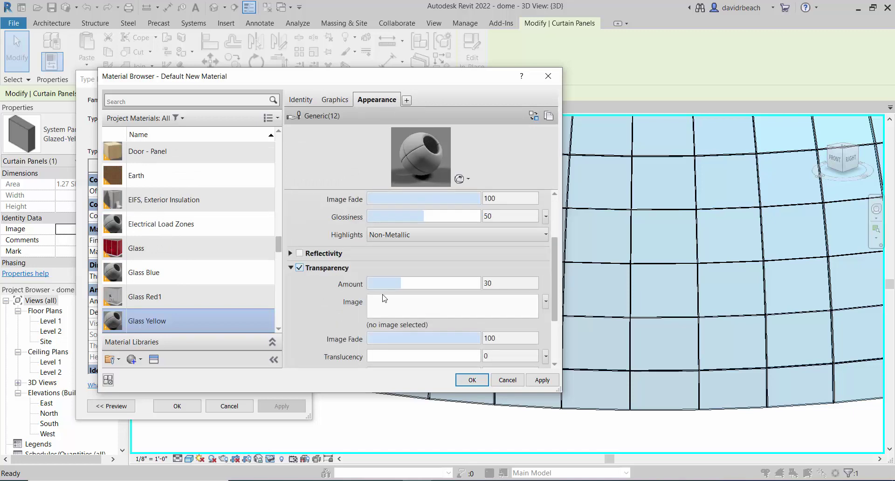
pyautogui.click(401, 284)
pyautogui.moveTo(442, 290); pyautogui.dragTo(456, 292)
pyautogui.scroll(3, 419, 245)
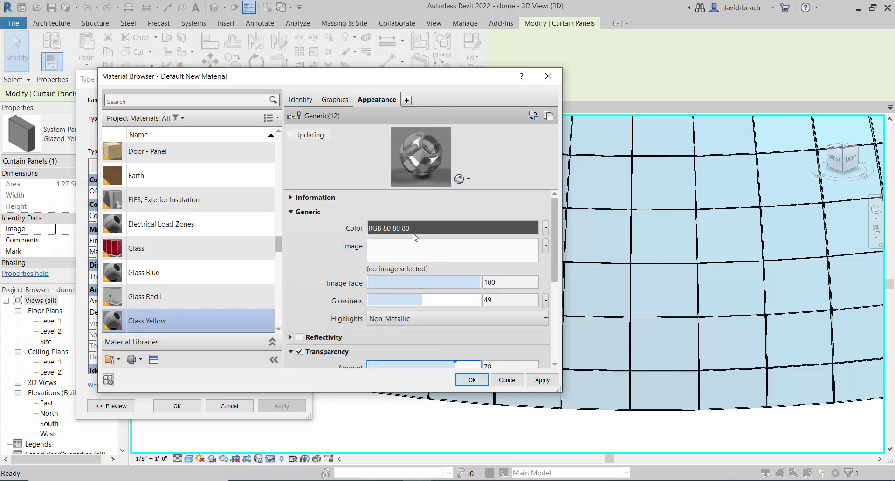
pyautogui.click(425, 231)
pyautogui.click(363, 156)
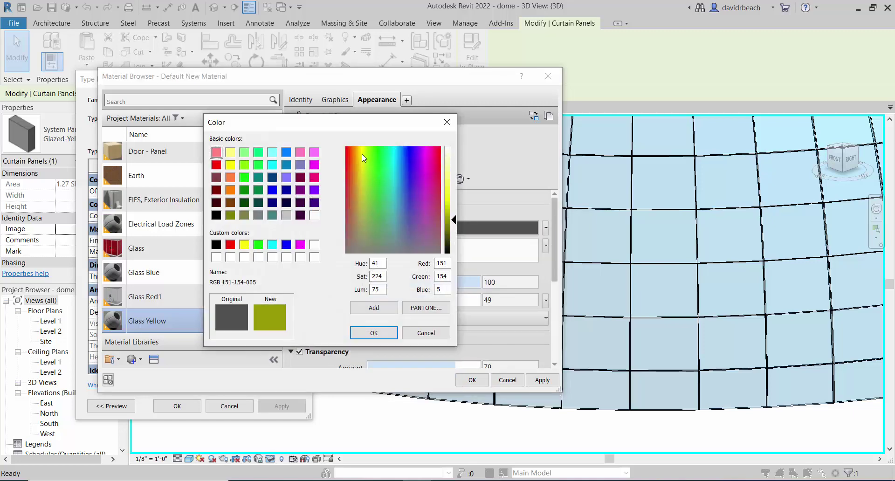
pyautogui.click(445, 177)
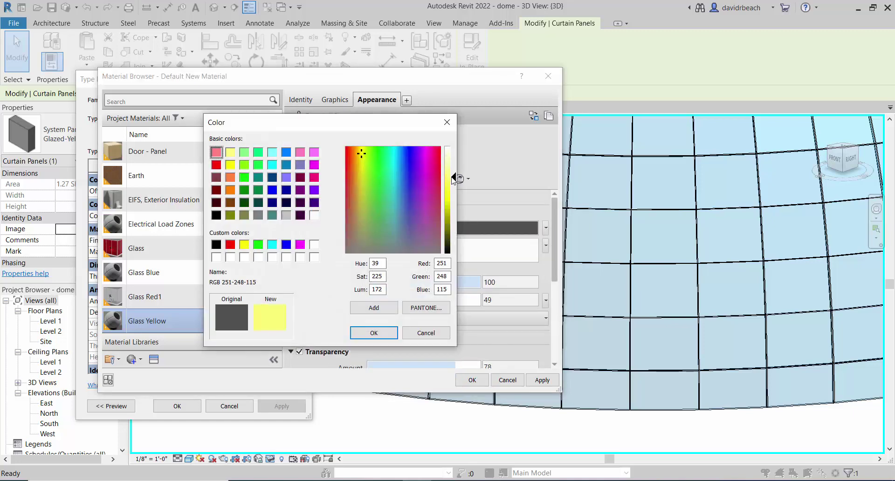
pyautogui.click(373, 333)
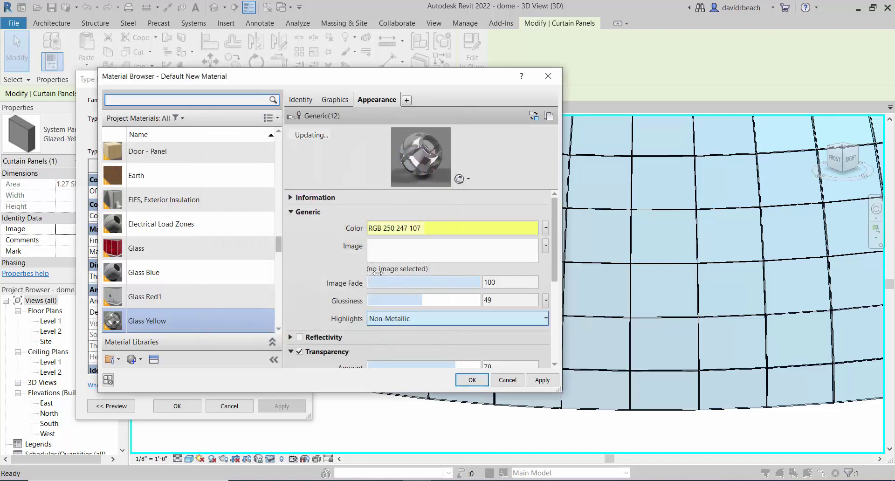
# - Enable Use Render Appearance for Glass Yellow and confirm the material and type settings
pyautogui.click(333, 100)
pyautogui.click(400, 132)
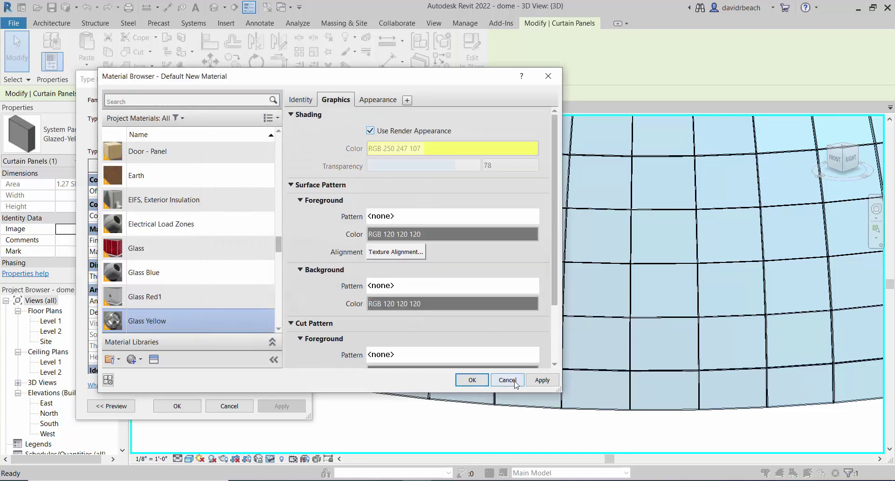
pyautogui.click(471, 380)
pyautogui.click(177, 406)
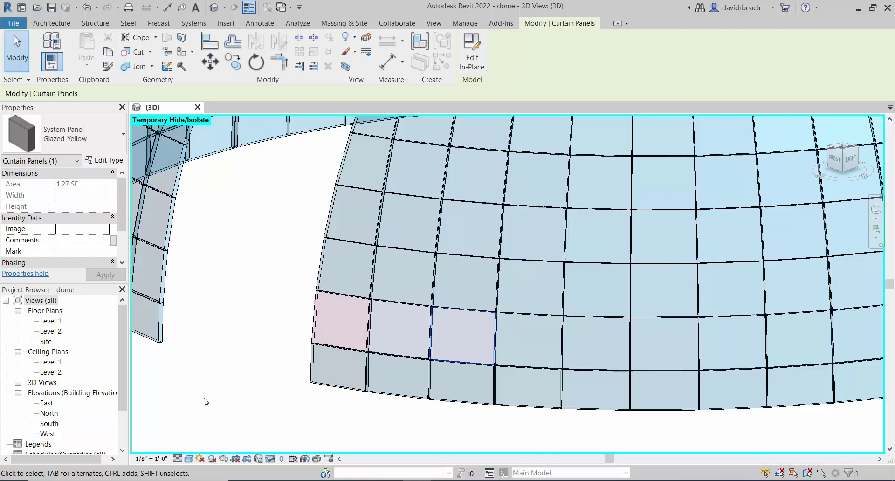
# - Select several scattered dome panels and change them all to the Glazed-blue type
pyautogui.click(221, 389)
pyautogui.scroll(-5, 244, 364)
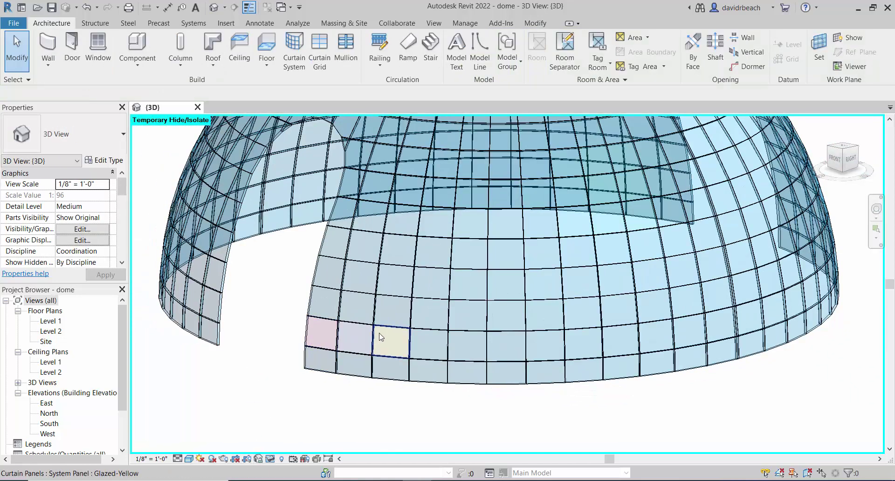
pyautogui.keyDown('shift'); pyautogui.moveTo(379, 278); pyautogui.dragTo(399, 288, button='middle'); pyautogui.keyUp('shift')
pyautogui.click(402, 290)
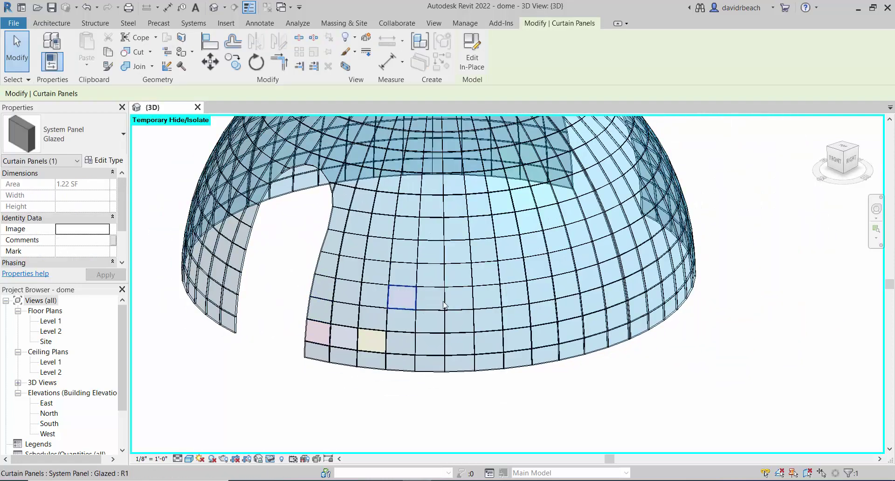
pyautogui.keyDown('ctrl'); pyautogui.click(466, 308); pyautogui.keyUp('ctrl')
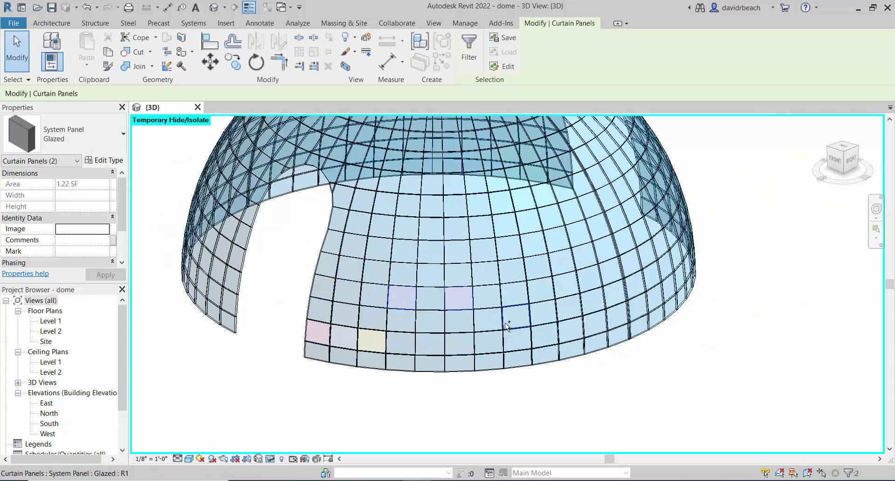
pyautogui.keyDown('ctrl'); pyautogui.click(540, 268); pyautogui.keyUp('ctrl')
pyautogui.keyDown('ctrl'); pyautogui.click(554, 223); pyautogui.keyUp('ctrl')
pyautogui.keyDown('ctrl'); pyautogui.click(572, 207); pyautogui.keyUp('ctrl')
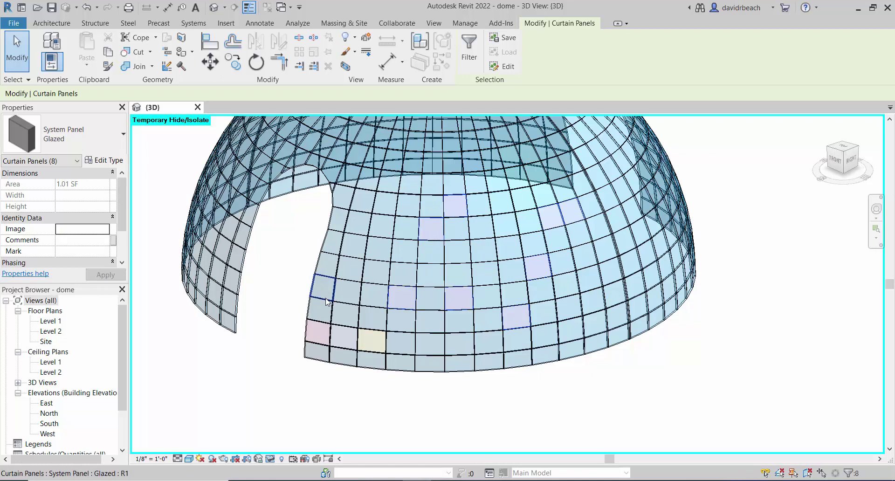
pyautogui.keyDown('ctrl'); pyautogui.click(314, 308); pyautogui.keyUp('ctrl')
pyautogui.scroll(3, 311, 309)
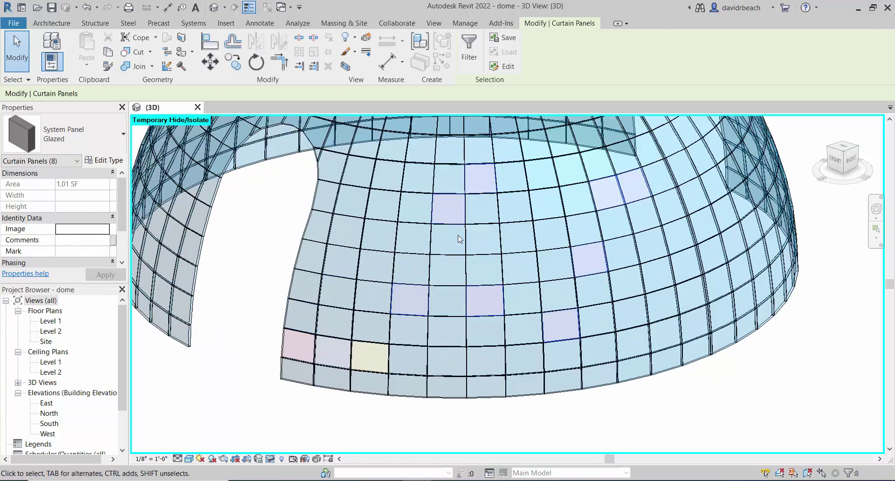
pyautogui.click(82, 141)
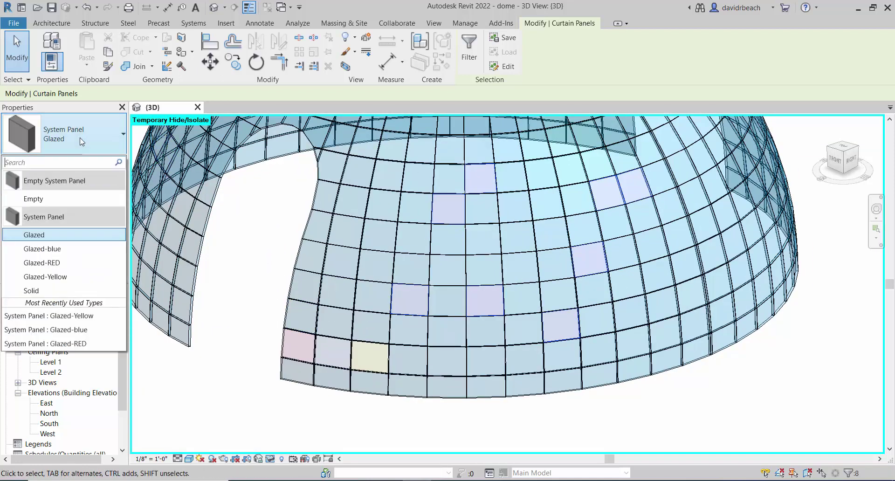
pyautogui.click(65, 251)
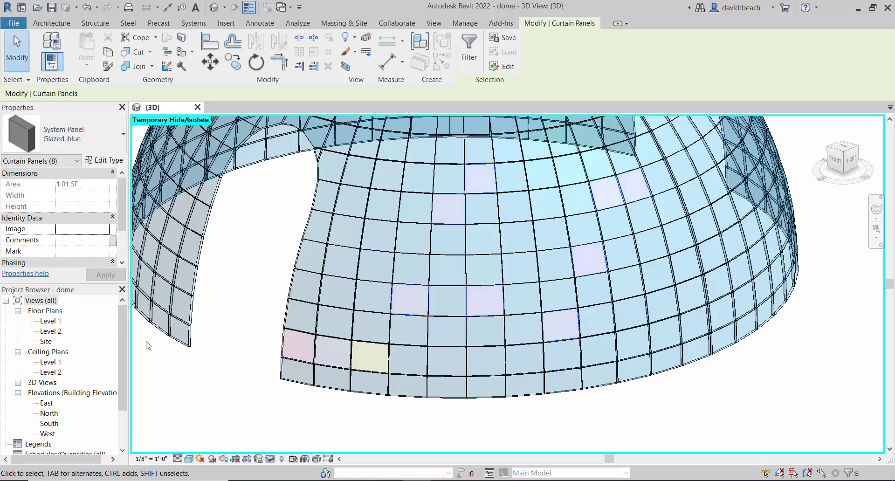
# - From a top-down view, select another group of scattered panels to tint red
pyautogui.click(190, 394)
pyautogui.keyDown('shift'); pyautogui.moveTo(194, 394); pyautogui.dragTo(349, 308, button='middle'); pyautogui.keyUp('shift')
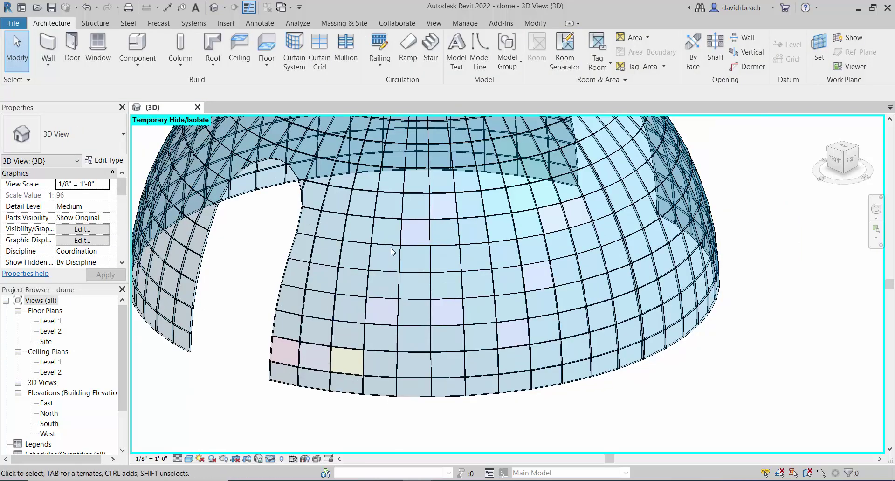
pyautogui.click(390, 273)
pyautogui.keyDown('ctrl'); pyautogui.click(478, 292); pyautogui.keyUp('ctrl')
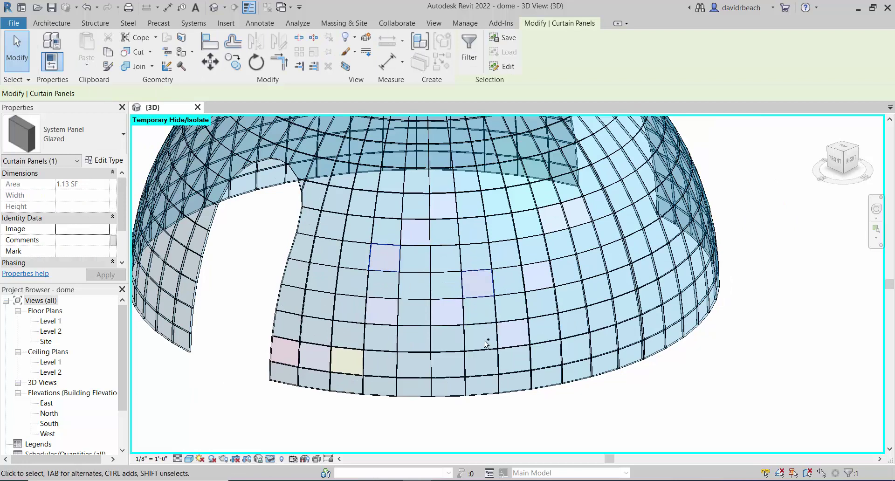
pyautogui.keyDown('ctrl'); pyautogui.click(483, 338); pyautogui.keyUp('ctrl')
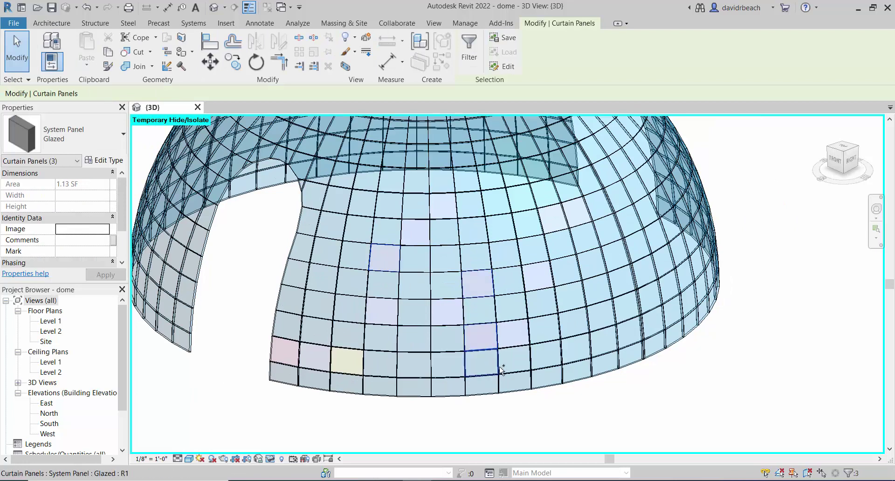
pyautogui.keyDown('ctrl'); pyautogui.click(578, 373); pyautogui.keyUp('ctrl')
pyautogui.keyDown('ctrl'); pyautogui.click(629, 296); pyautogui.keyUp('ctrl')
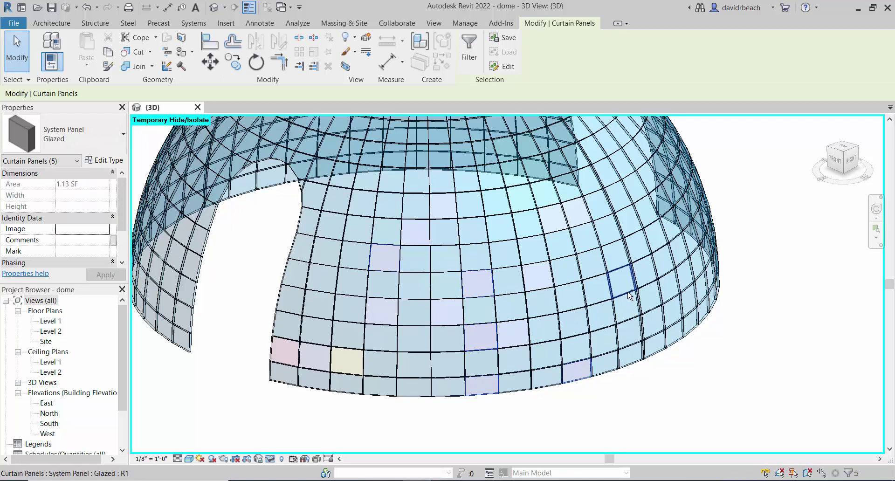
pyautogui.keyDown('ctrl'); pyautogui.click(582, 239); pyautogui.keyUp('ctrl')
pyautogui.click(79, 134)
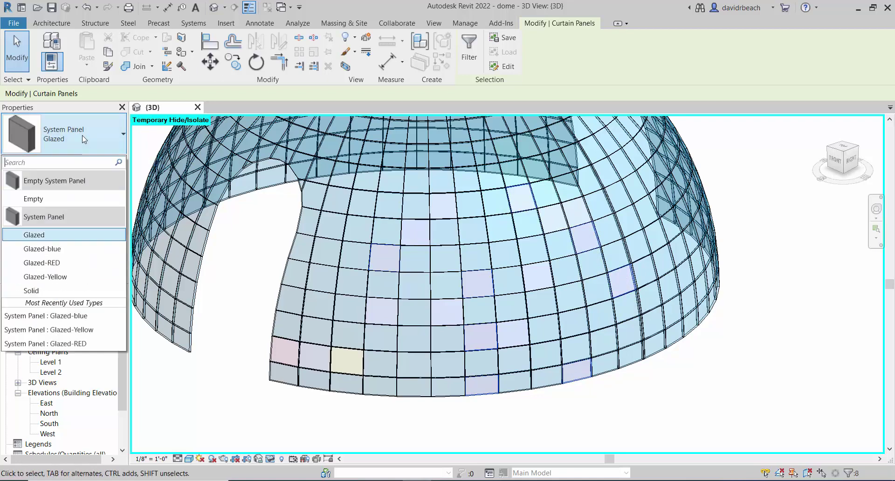
# - Apply the Glazed-RED type to the selected panels and clear the selection
pyautogui.click(42, 262)
pyautogui.click(235, 378)
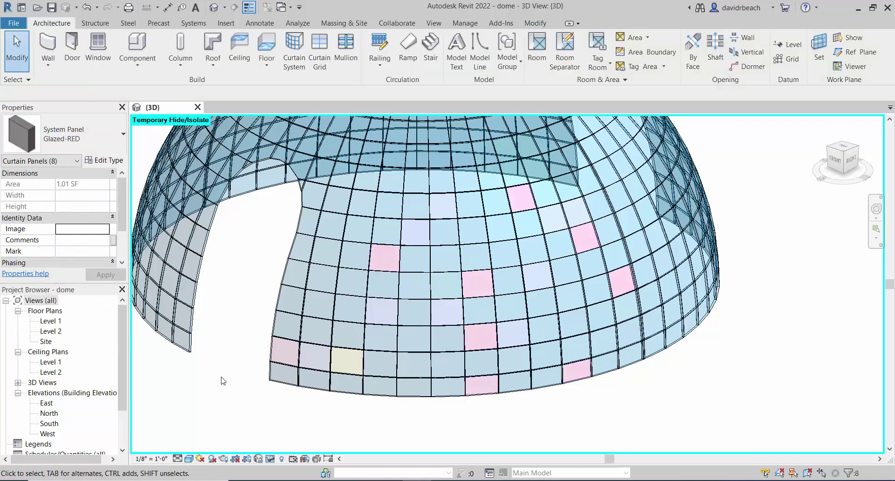
pyautogui.keyDown('shift'); pyautogui.moveTo(265, 394); pyautogui.dragTo(255, 433, button='middle'); pyautogui.keyUp('shift')
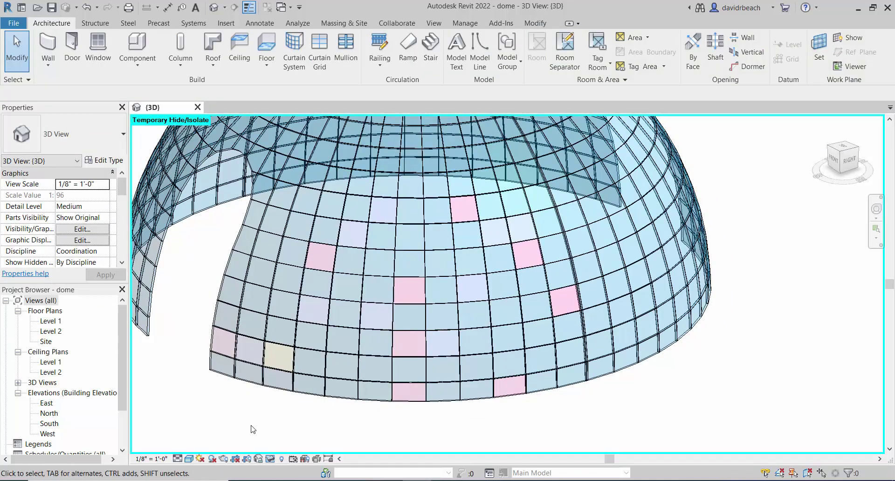
# - Change six more scattered dome panels to Glazed-Yellow and orbit to inspect the patchwork
pyautogui.click(292, 264)
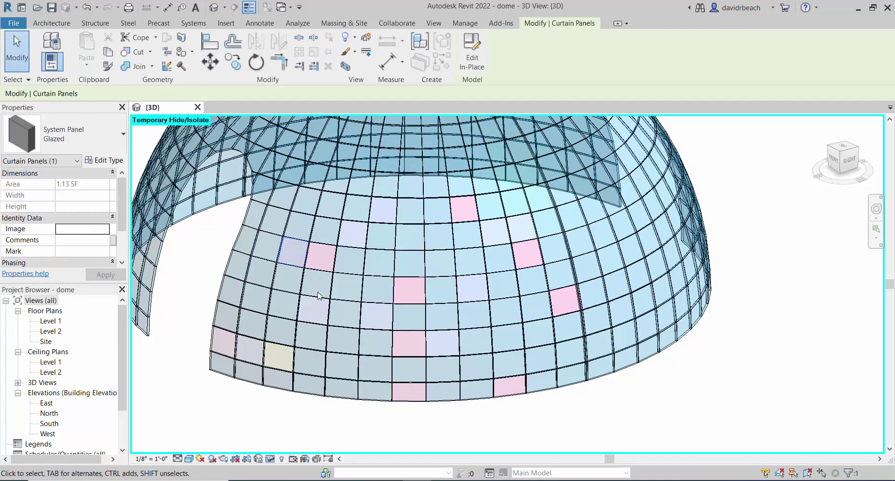
pyautogui.keyDown('ctrl'); pyautogui.click(317, 297); pyautogui.keyUp('ctrl')
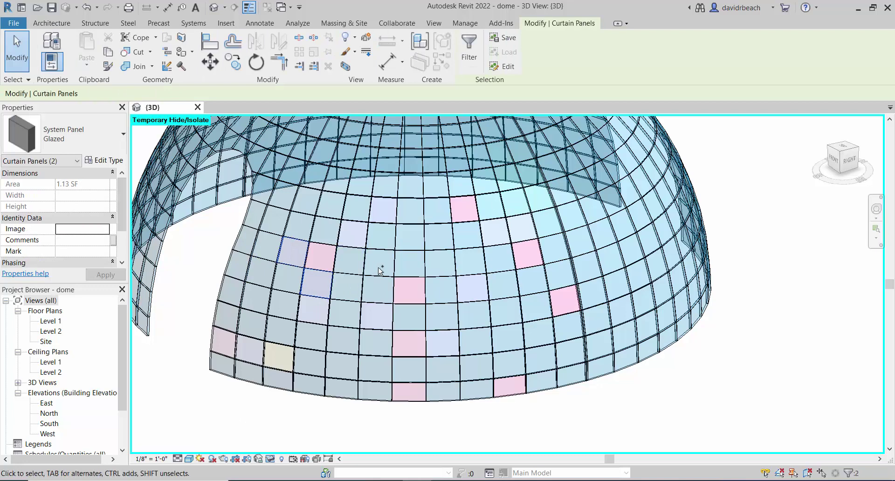
pyautogui.keyDown('ctrl'); pyautogui.click(418, 240); pyautogui.keyUp('ctrl')
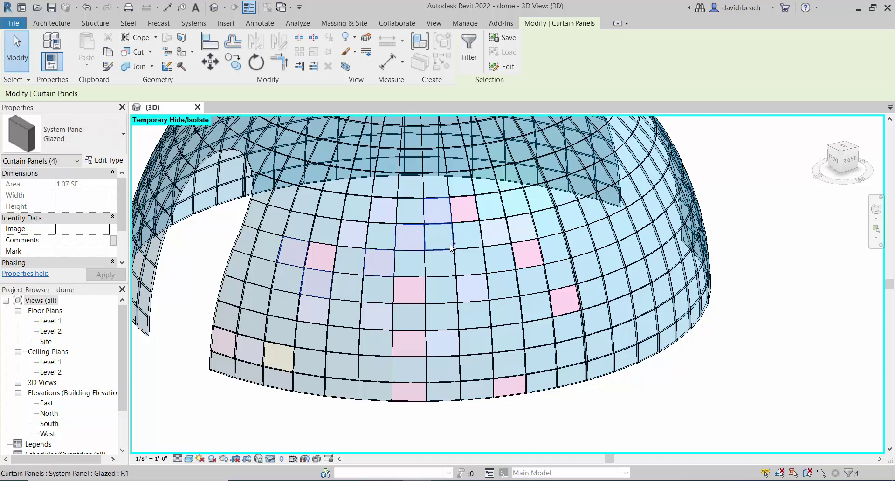
pyautogui.keyDown('ctrl'); pyautogui.click(450, 302); pyautogui.keyUp('ctrl')
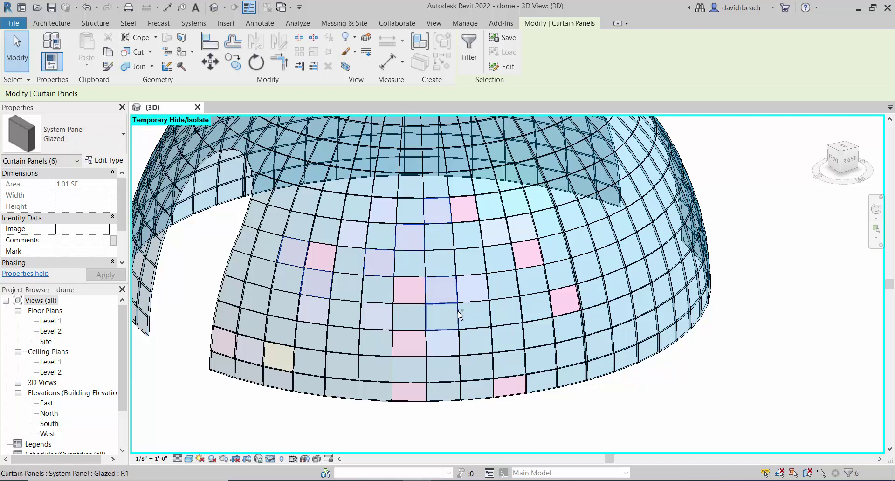
pyautogui.keyDown('ctrl'); pyautogui.click(448, 316); pyautogui.keyUp('ctrl')
pyautogui.keyDown('ctrl'); pyautogui.click(504, 354); pyautogui.keyUp('ctrl')
pyautogui.click(81, 138)
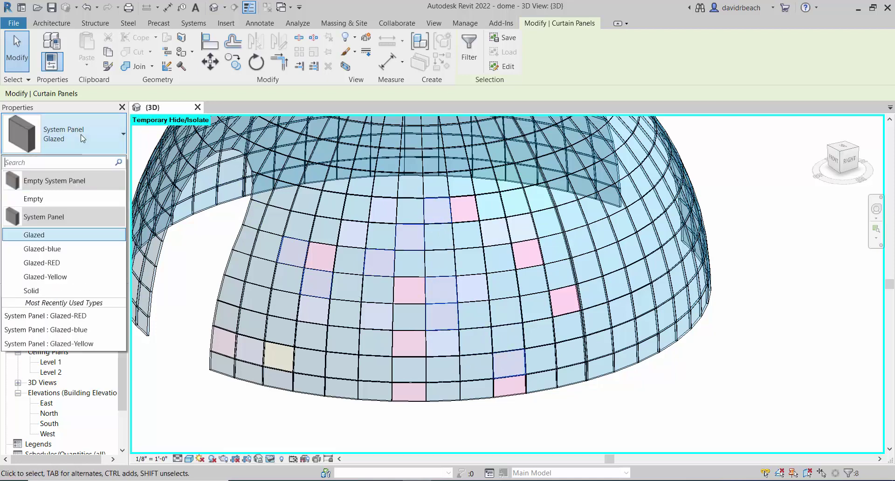
pyautogui.click(70, 277)
pyautogui.click(182, 391)
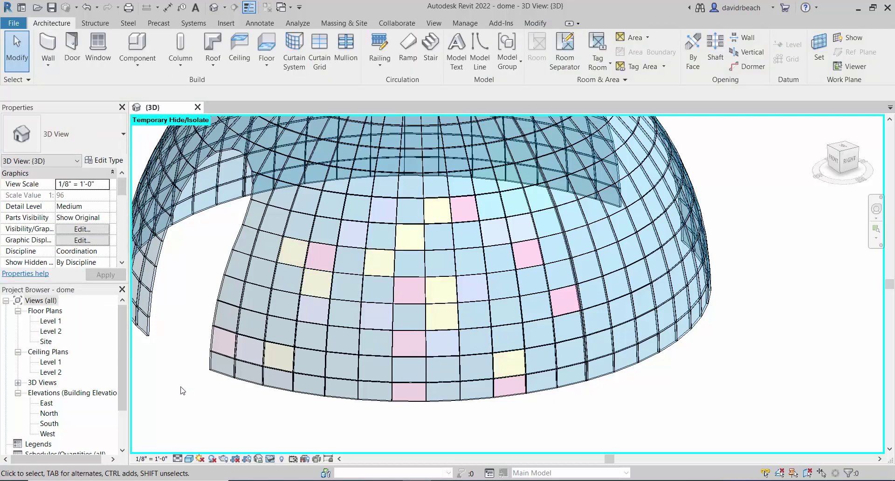
pyautogui.scroll(-4, 182, 390)
pyautogui.keyDown('shift'); pyautogui.moveTo(208, 384); pyautogui.dragTo(454, 378, button='middle'); pyautogui.keyUp('shift')
pyautogui.scroll(-2, 352, 397)
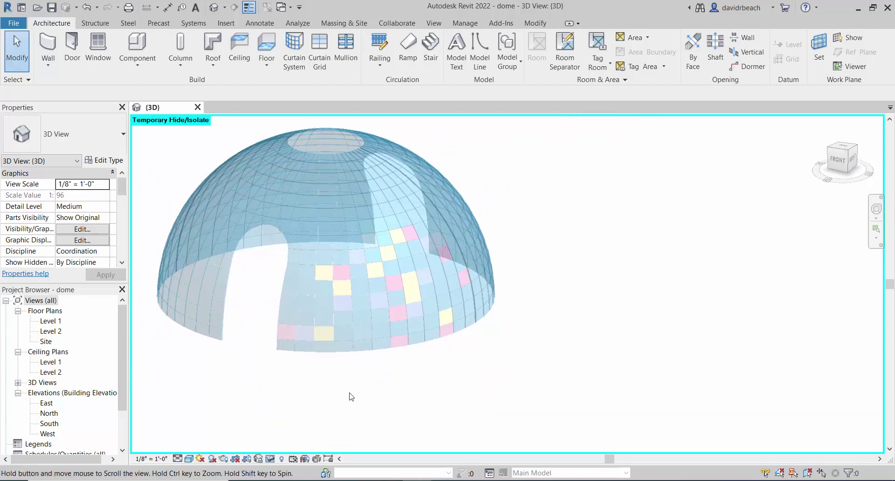
pyautogui.scroll(8, 290, 330)
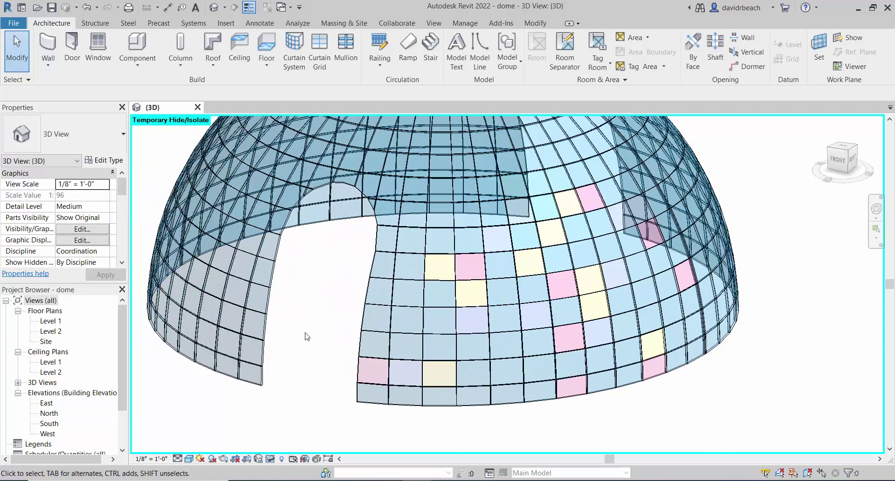
# - Reset Temporary Hide/Isolate so the whole dome is visible again
pyautogui.click(13, 22)
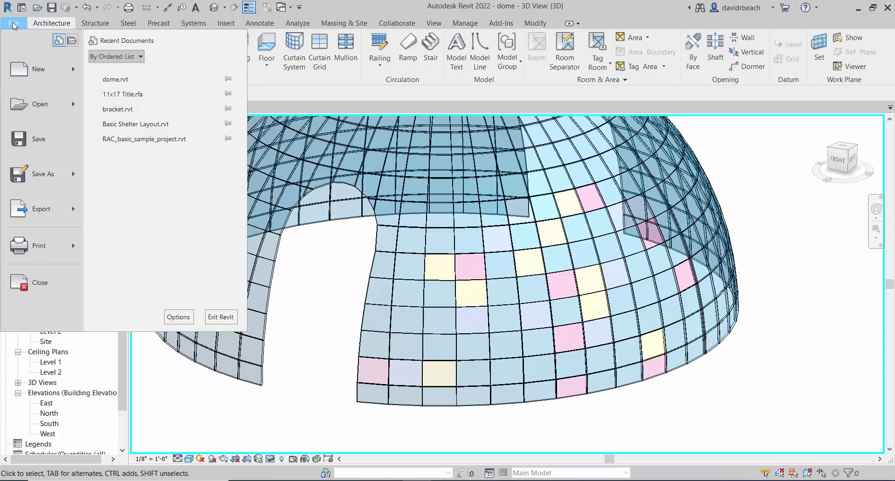
pyautogui.press('Escape')
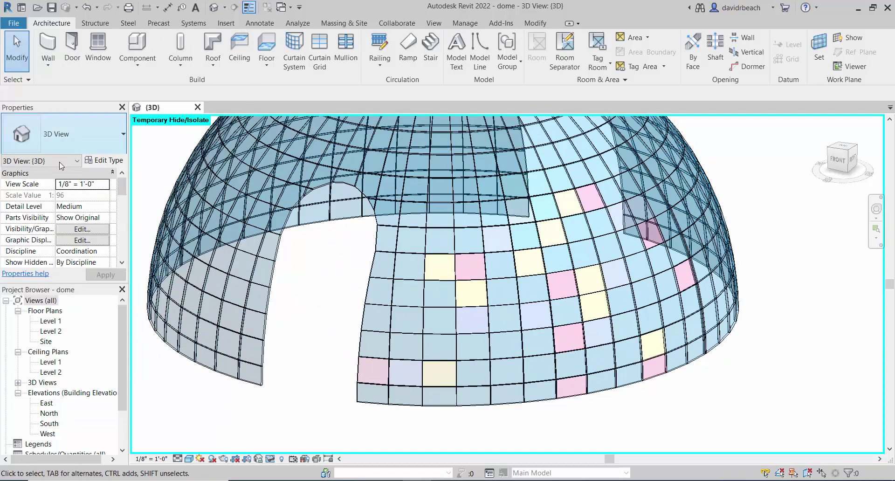
pyautogui.click(270, 459)
pyautogui.click(280, 445)
pyautogui.moveTo(259, 396); pyautogui.dragTo(334, 414, button='middle')
pyautogui.scroll(-3, 326, 420)
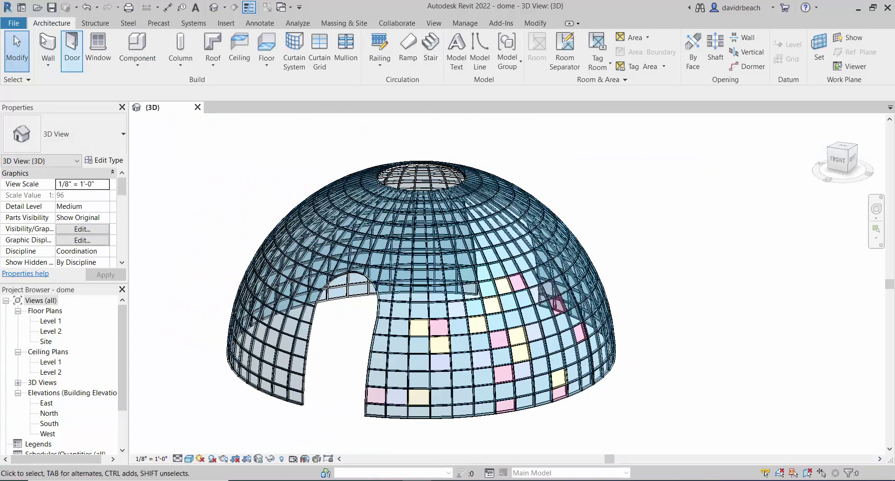
# - Export the 3D view to FBX as 'dome-multi color' instead of overwriting dome.fbx
pyautogui.click(14, 23)
pyautogui.moveTo(41, 209)
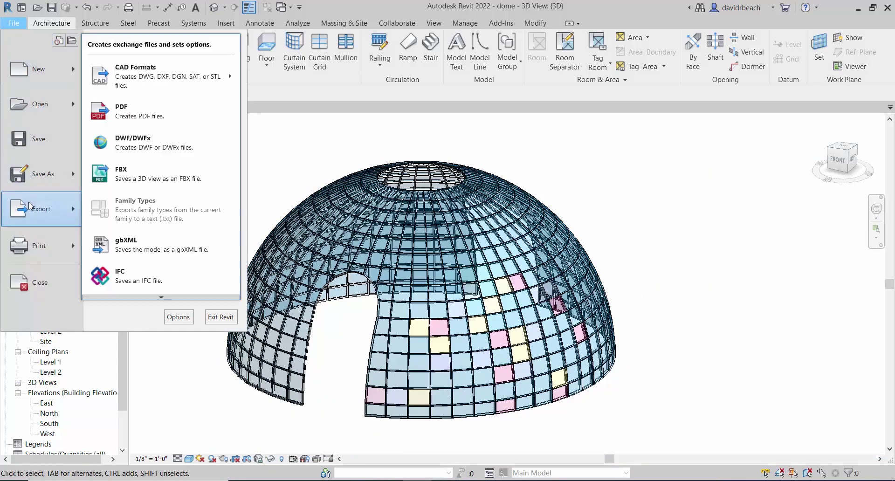
pyautogui.click(134, 179)
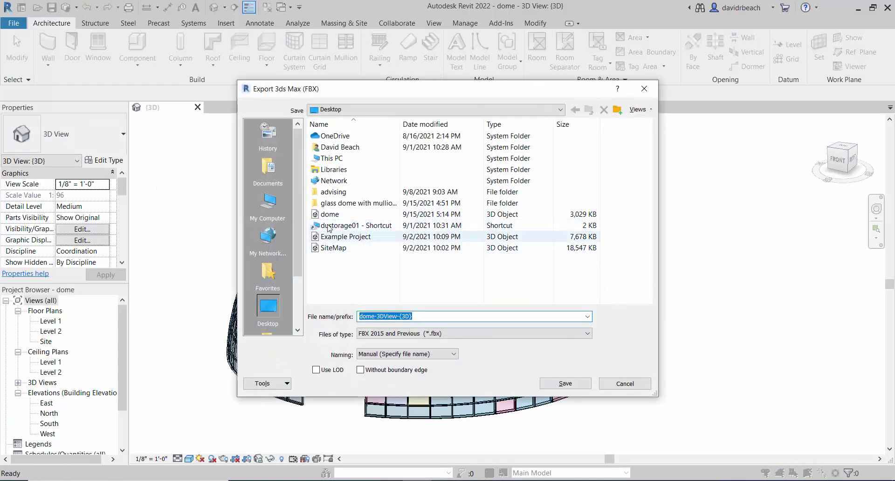
pyautogui.click(564, 382)
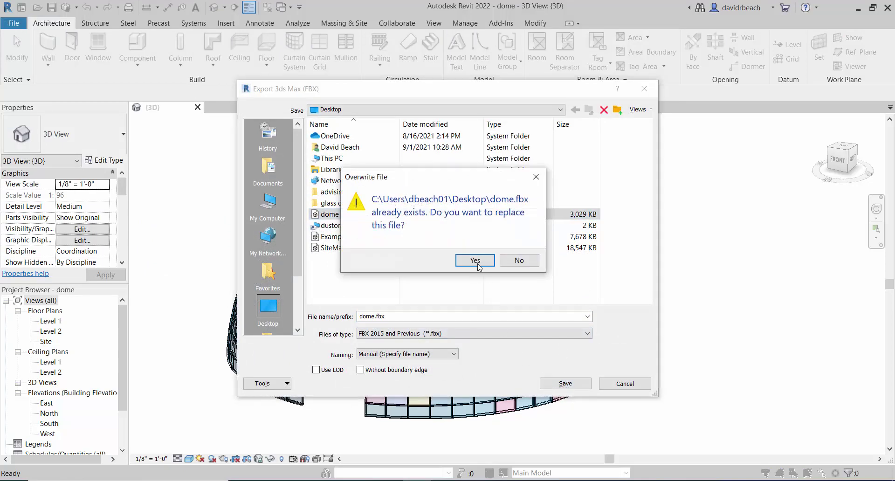
pyautogui.click(519, 260)
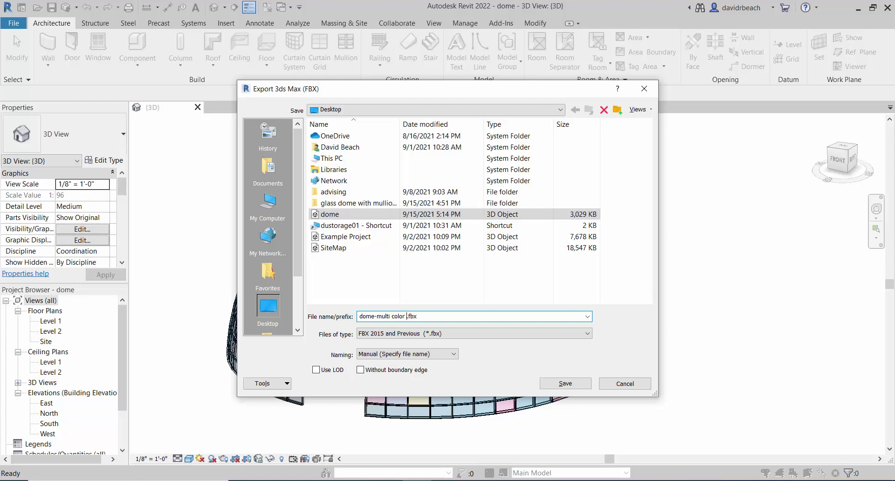
pyautogui.press('Return')
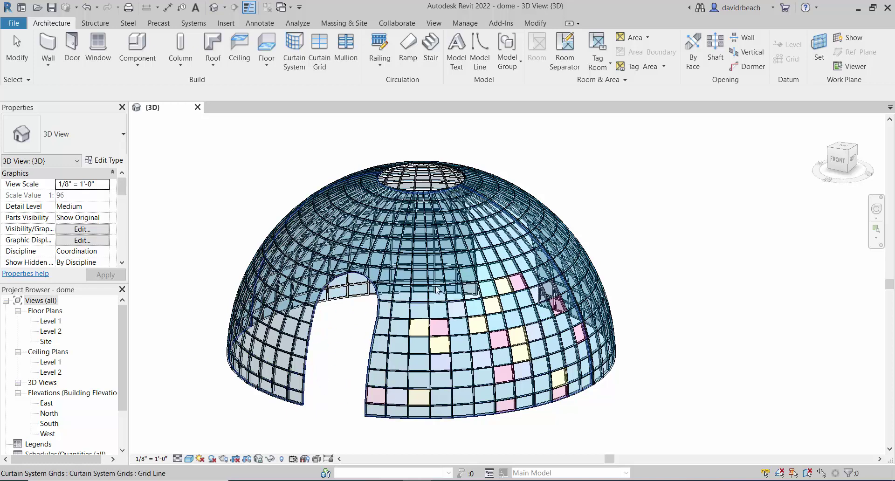
pyautogui.scroll(3, 404, 379)
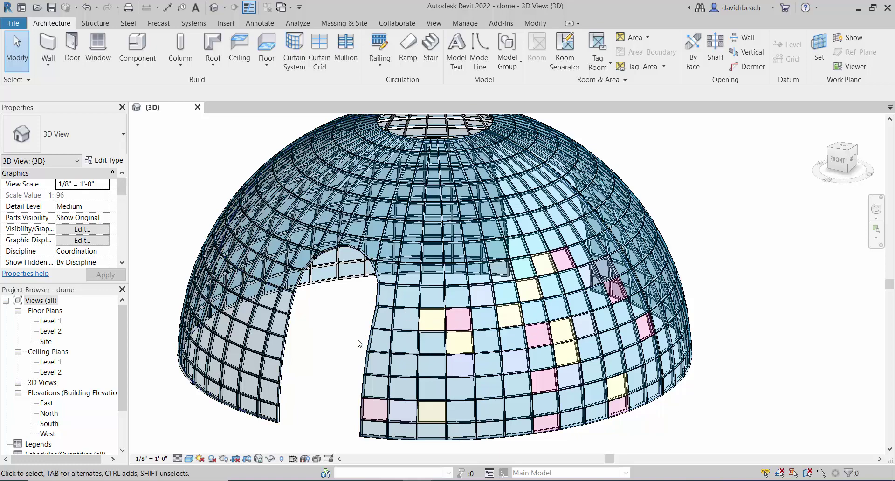
pyautogui.keyDown('shift'); pyautogui.moveTo(391, 273); pyautogui.dragTo(513, 308, button='middle'); pyautogui.keyUp('shift')
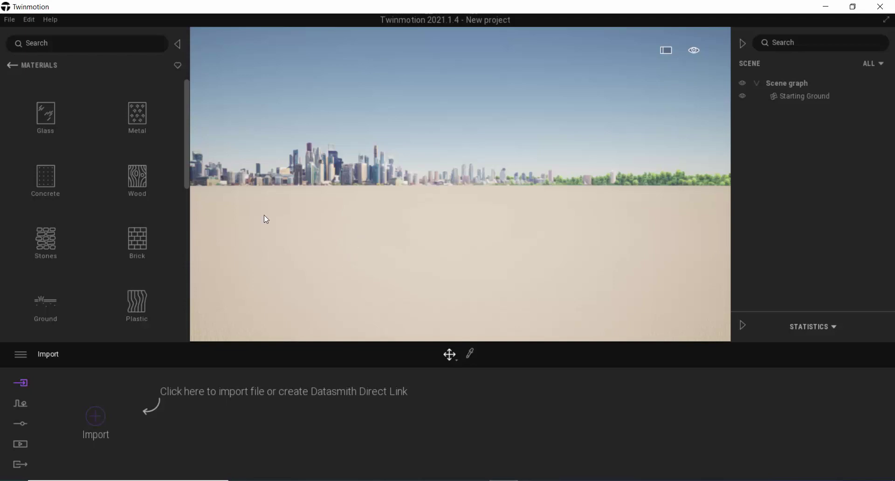
# - Import dome.fbx into the Twinmotion project and focus the camera on it
pyautogui.click(95, 417)
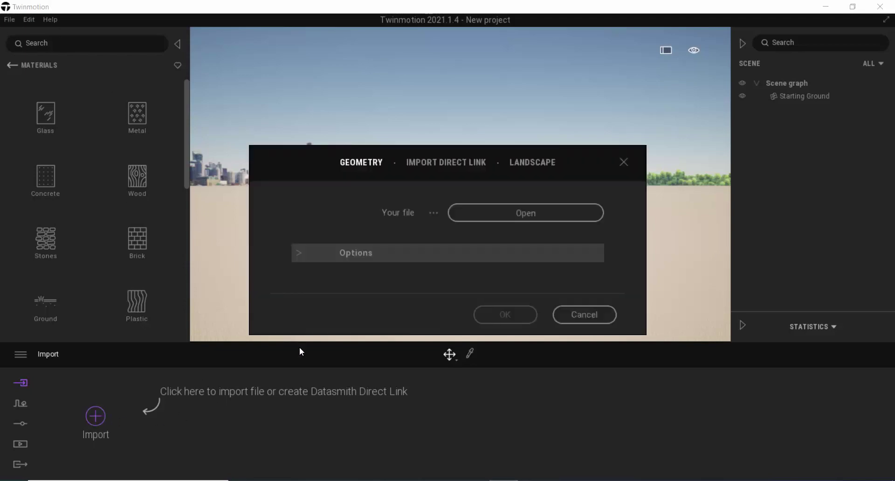
pyautogui.click(488, 220)
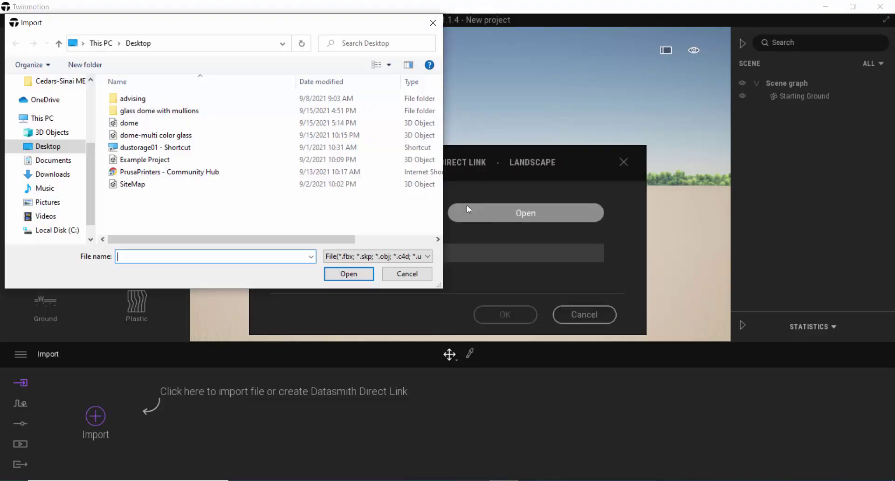
pyautogui.click(135, 123)
pyautogui.click(349, 274)
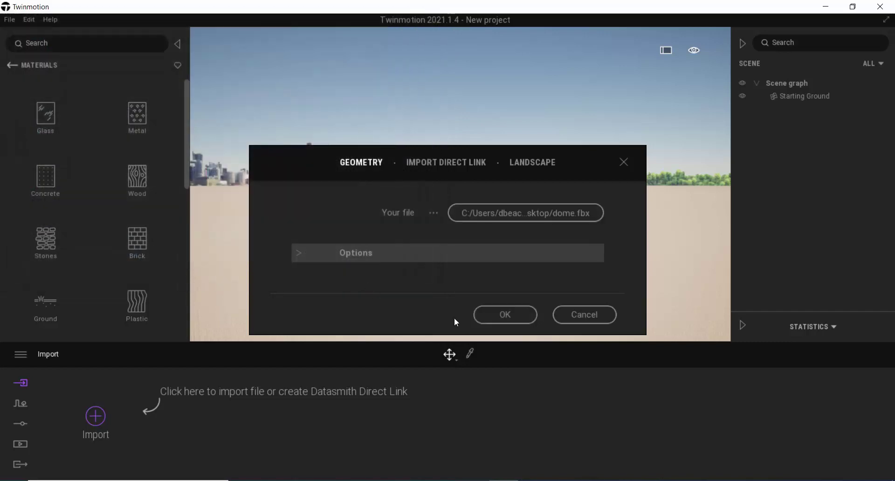
pyautogui.click(498, 317)
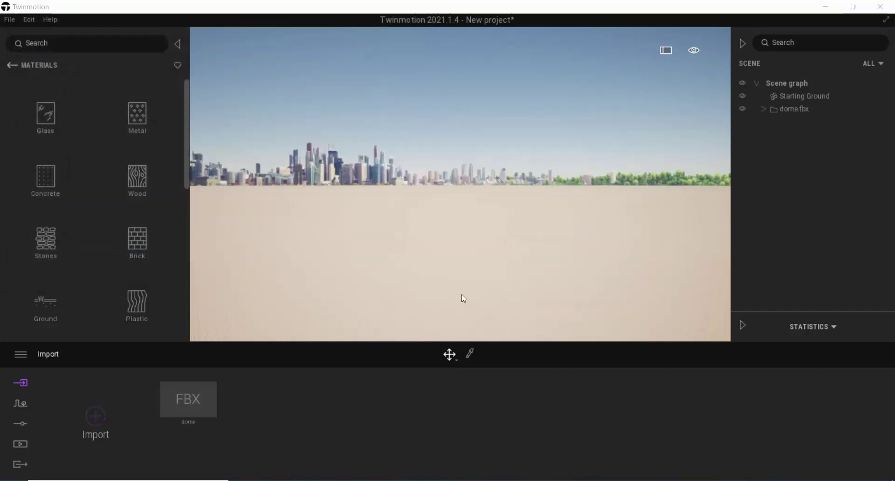
pyautogui.doubleClick(805, 114)
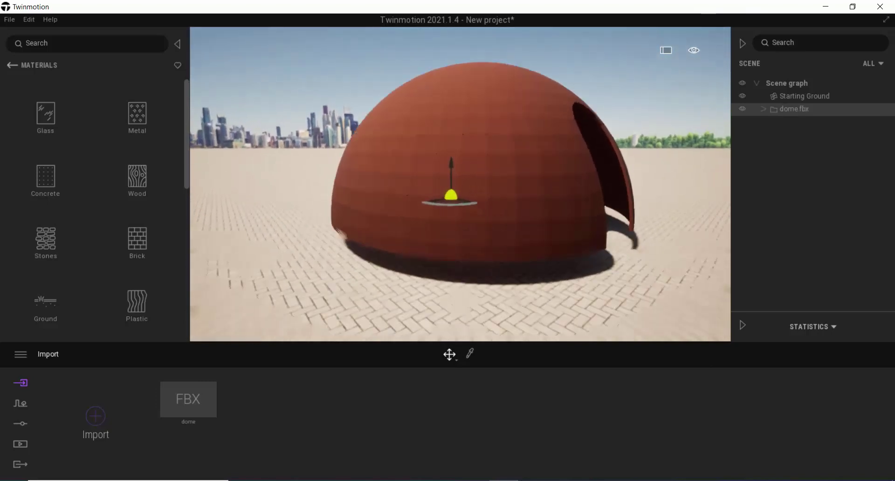
# - Set camera navigation to Walk speed 1 and move the camera close to the red dome
pyautogui.scroll(5, 470, 128)
pyautogui.scroll(-4, 485, 122)
pyautogui.scroll(2, 504, 111)
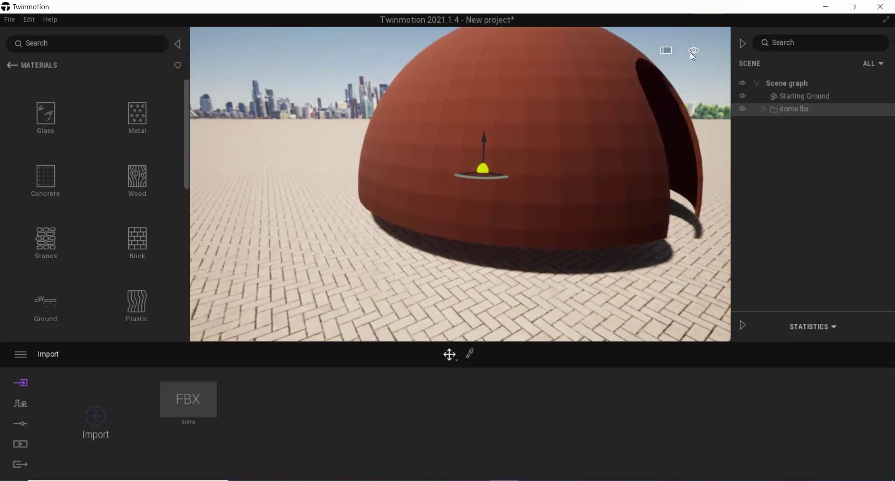
pyautogui.moveTo(693, 55)
pyautogui.moveTo(694, 98)
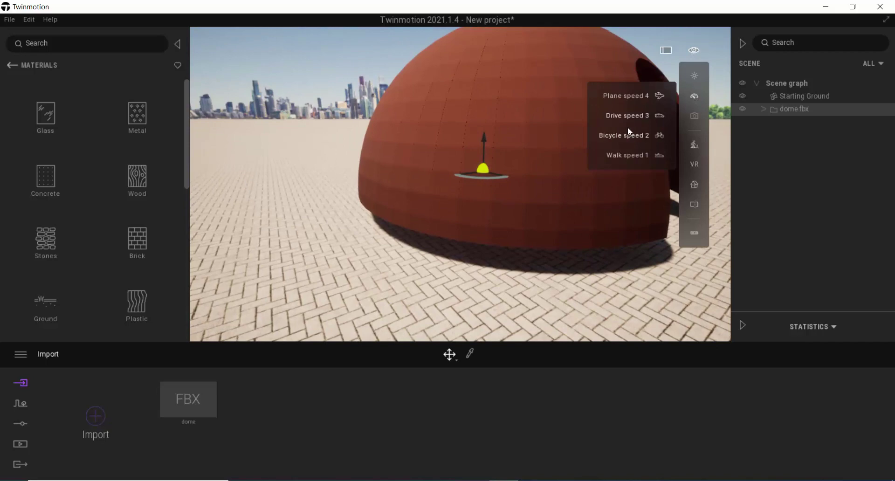
pyautogui.click(620, 137)
pyautogui.scroll(-3, 537, 114)
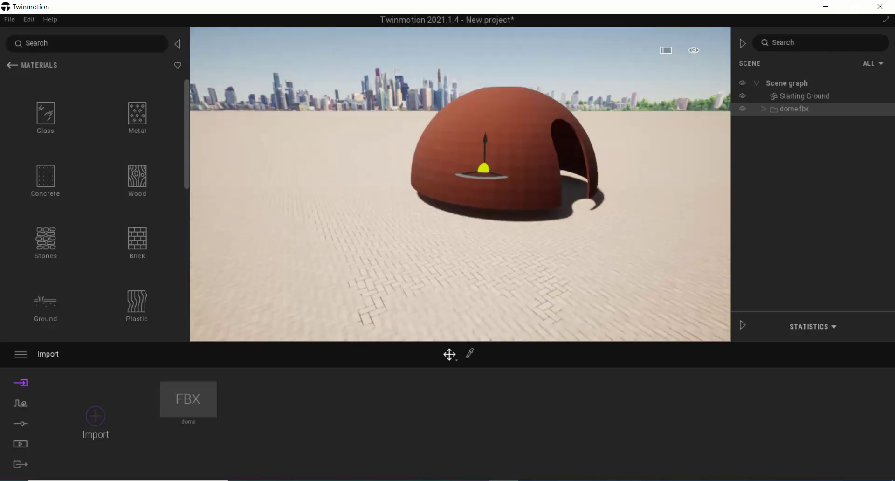
pyautogui.moveTo(694, 50)
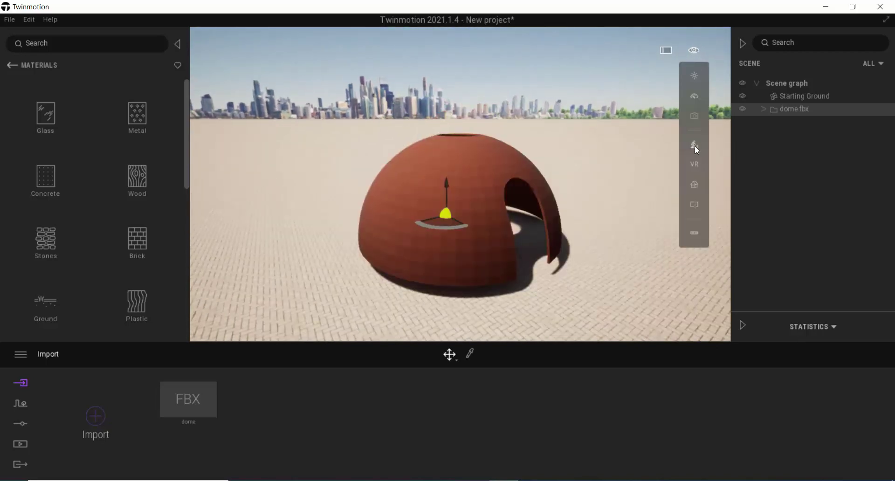
pyautogui.moveTo(694, 96)
pyautogui.click(606, 156)
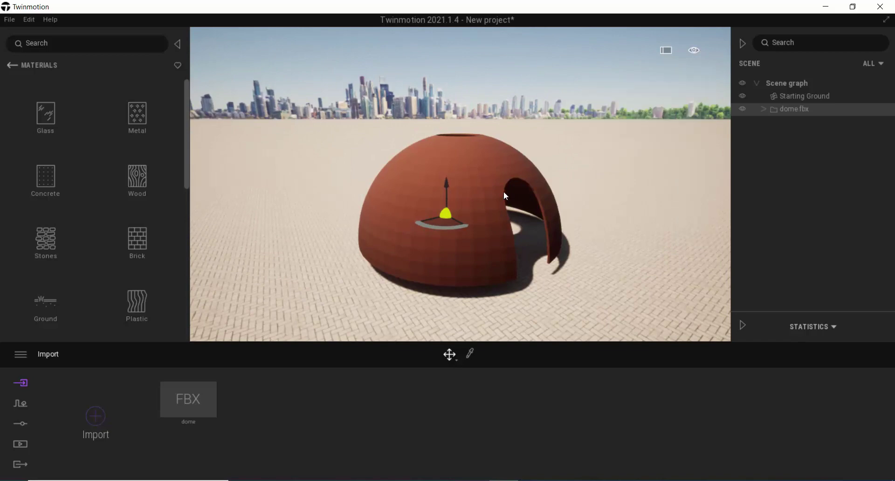
pyautogui.scroll(5, 503, 192)
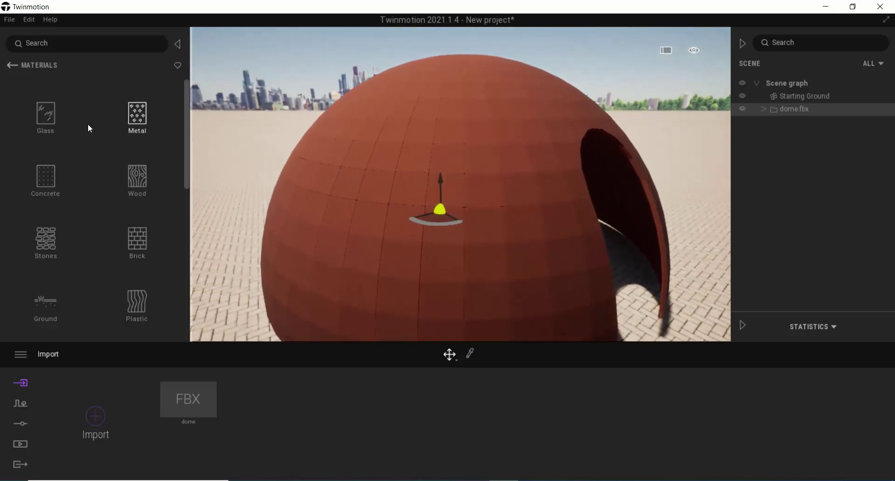
# - Apply Frosted glass from the Glass library to the red dome
pyautogui.click(42, 120)
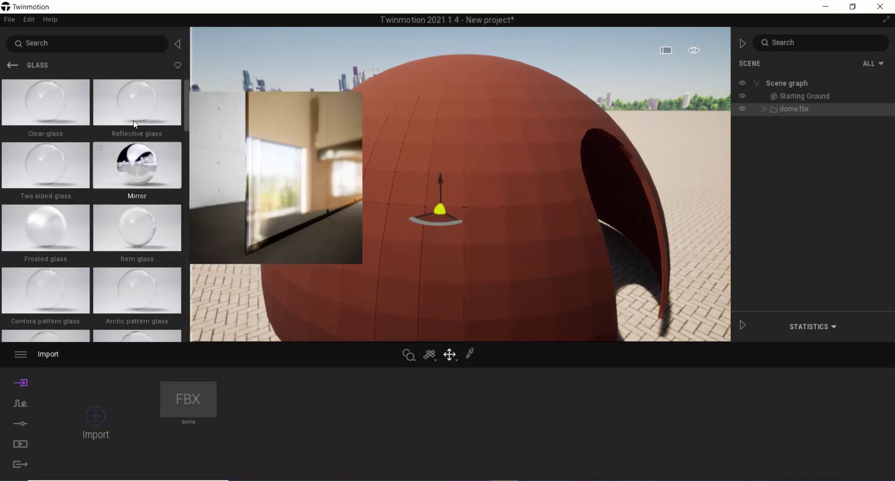
pyautogui.moveTo(66, 220); pyautogui.dragTo(361, 218)
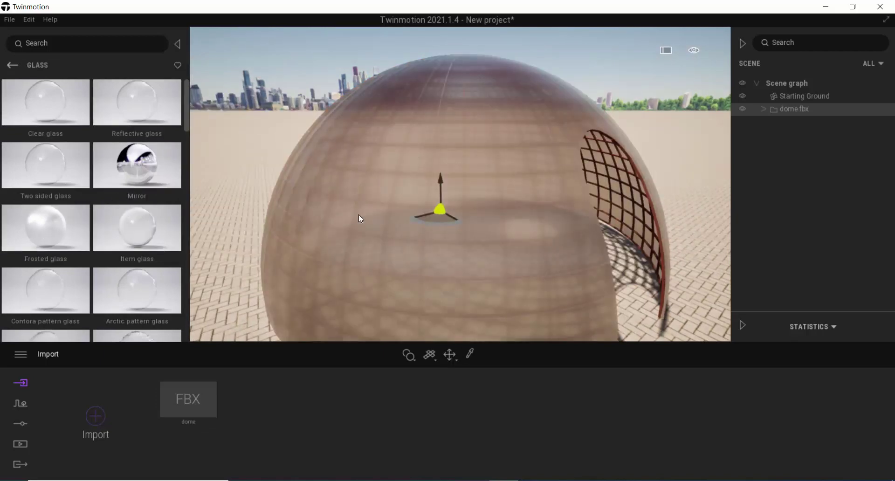
pyautogui.scroll(6, 405, 207)
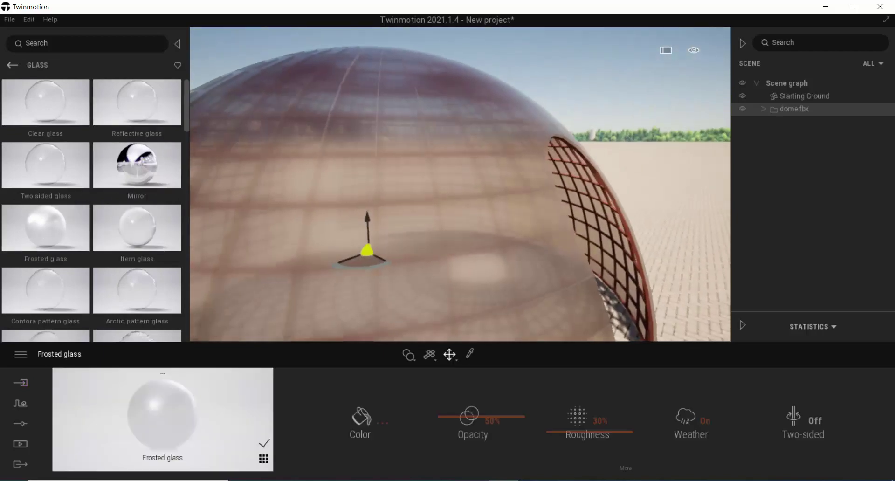
pyautogui.scroll(-5, 460, 184)
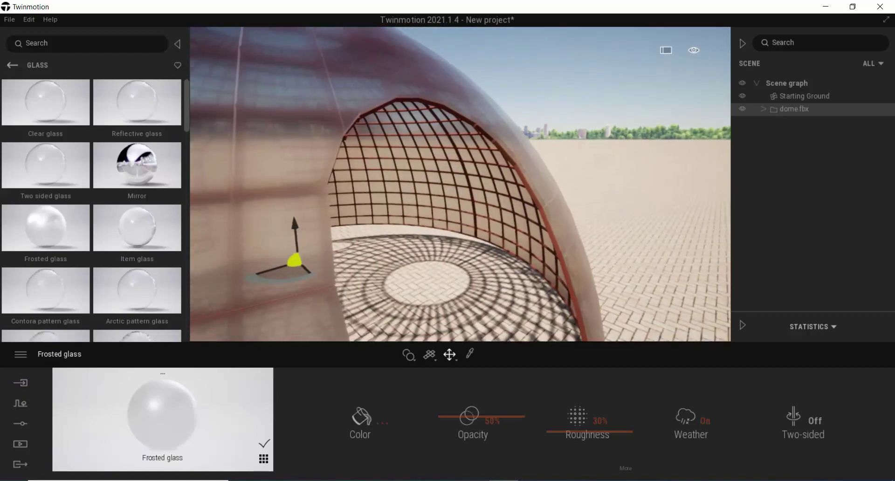
# - Move inside the frosted dome to look up at its lattice roof, then back out
pyautogui.scroll(-6, 460, 184)
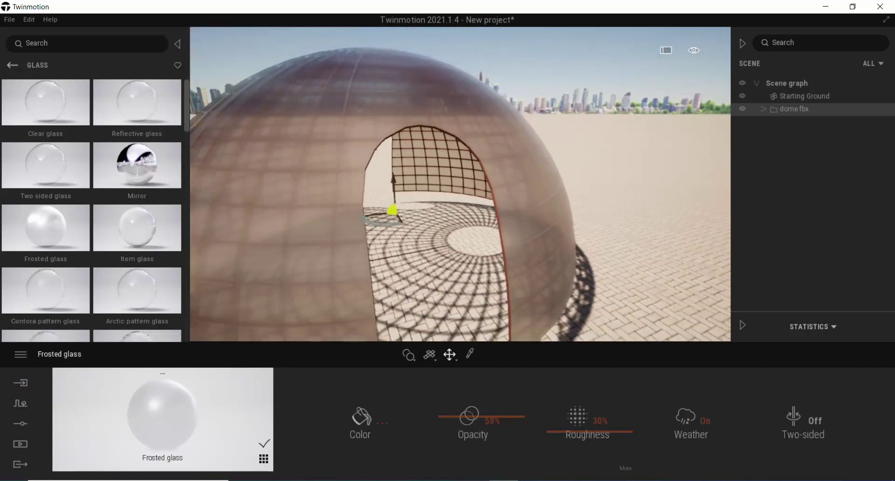
pyautogui.scroll(8, 460, 184)
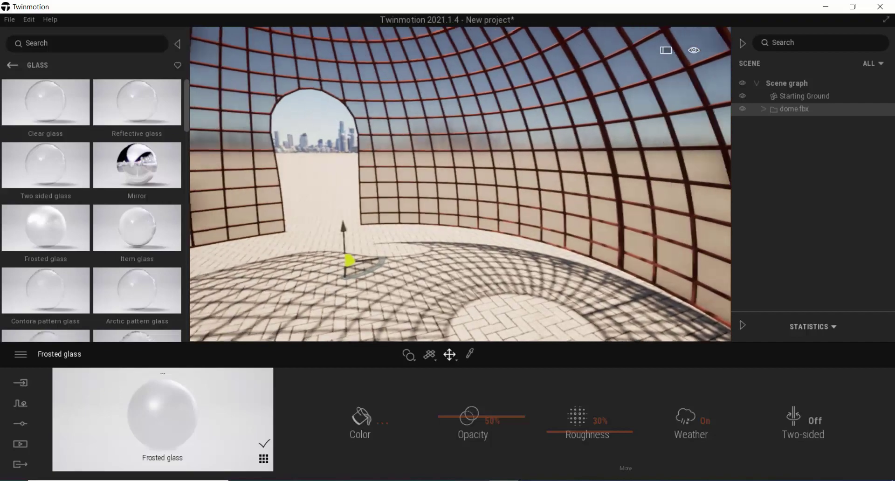
pyautogui.moveTo(460, 184); pyautogui.dragTo(582, 177, button='right')
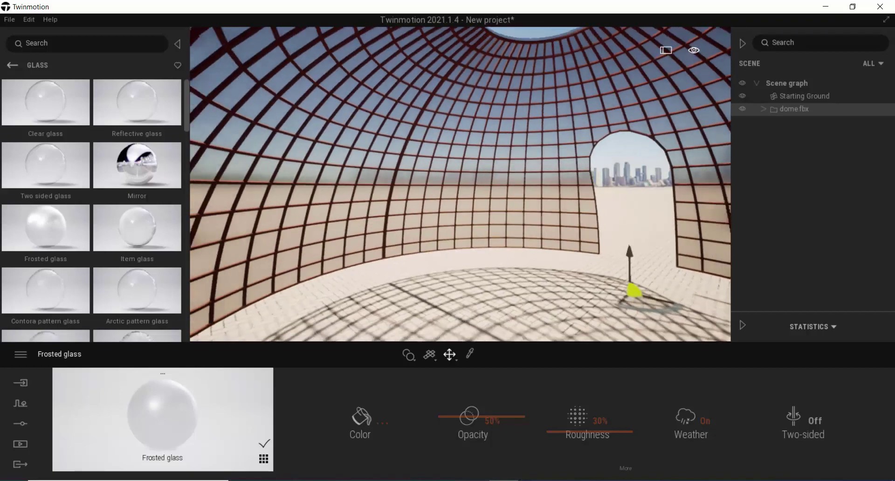
pyautogui.scroll(-8, 460, 184)
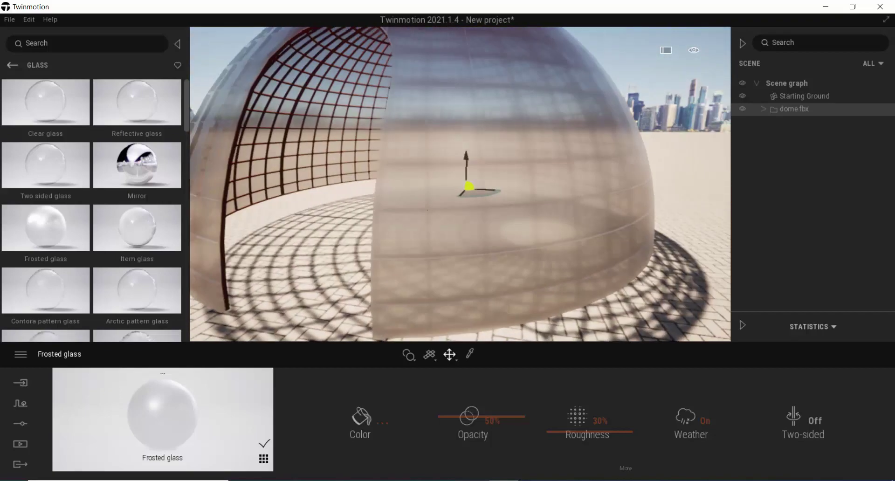
pyautogui.scroll(-6, 625, 189)
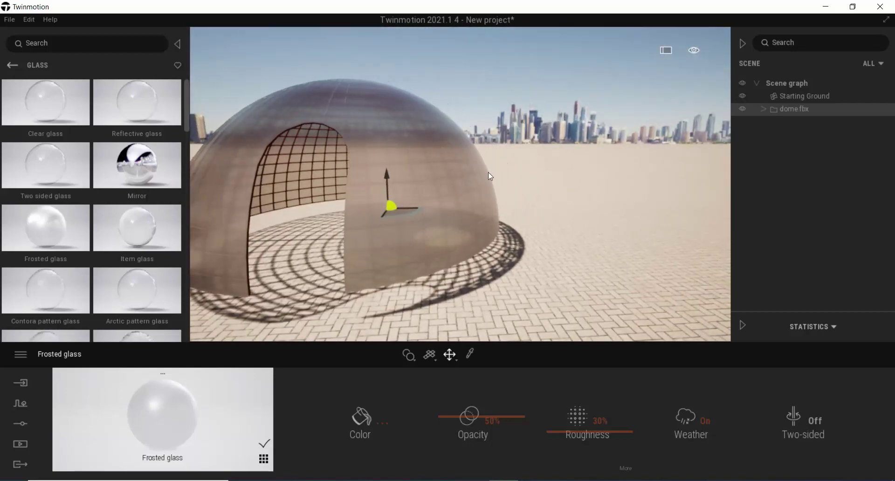
# - Import dome-multi color glass.fbx from the Desktop, keeping both materials on conflict
pyautogui.click(21, 383)
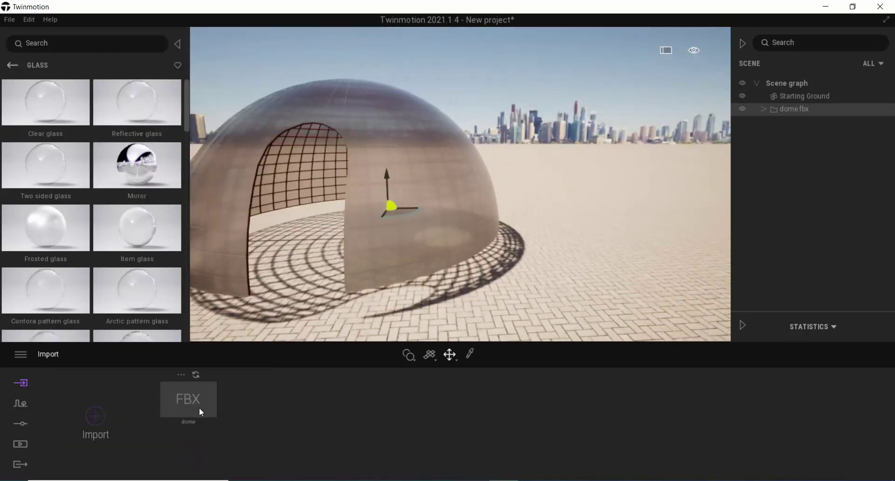
pyautogui.click(96, 417)
pyautogui.click(489, 222)
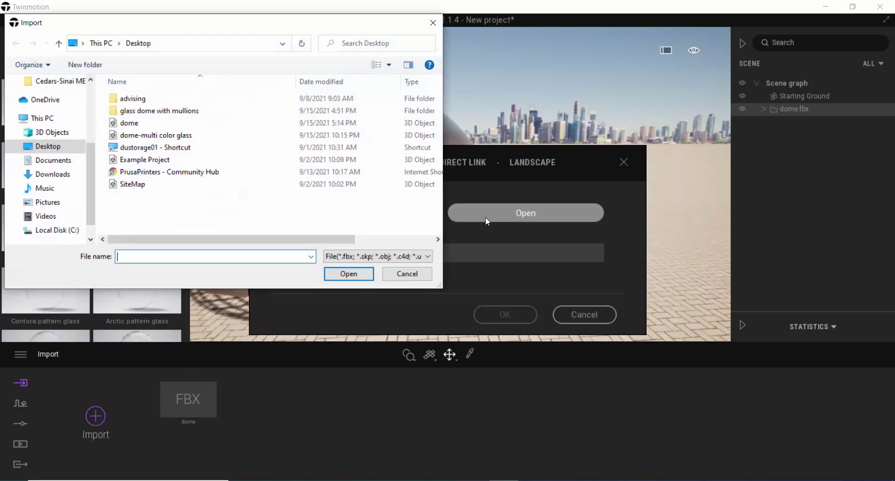
pyautogui.click(166, 136)
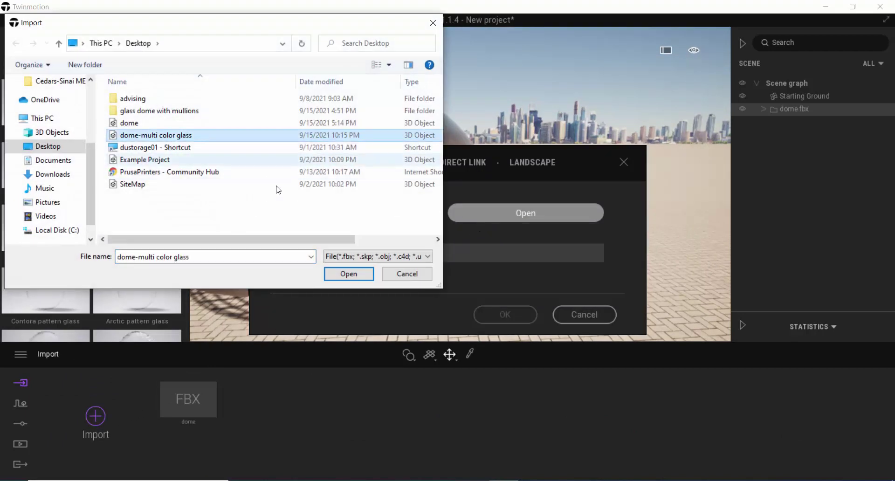
pyautogui.click(357, 274)
pyautogui.click(503, 314)
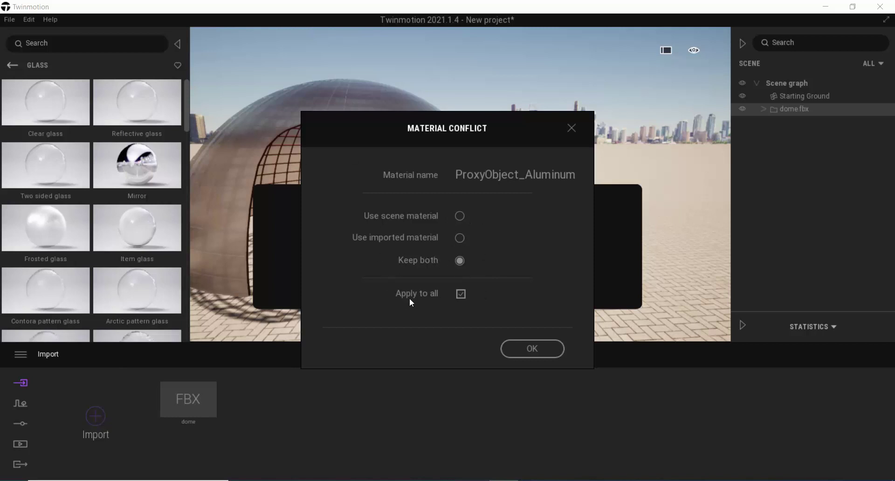
pyautogui.click(536, 353)
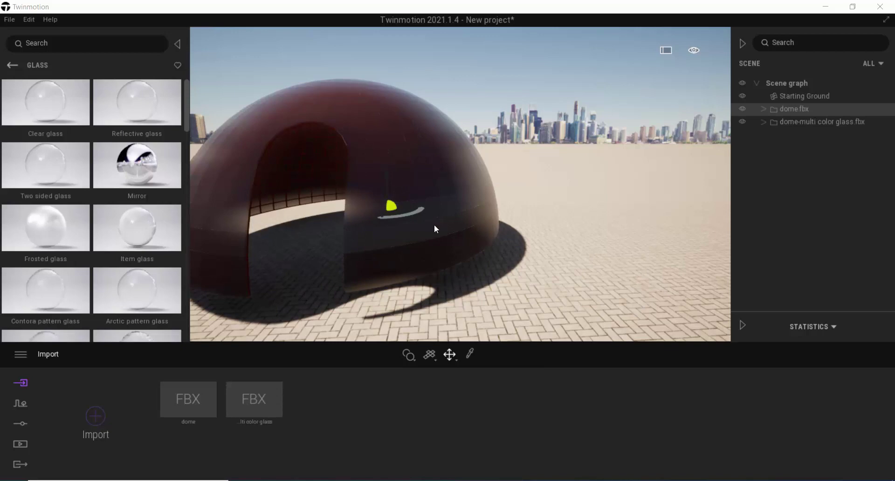
# - Move dome-multi color glass.fbx right of the frosted dome and apply Reflective glass to it
pyautogui.click(823, 122)
pyautogui.moveTo(407, 211); pyautogui.dragTo(438, 175)
pyautogui.moveTo(37, 180)
pyautogui.moveTo(37, 180); pyautogui.dragTo(272, 172)
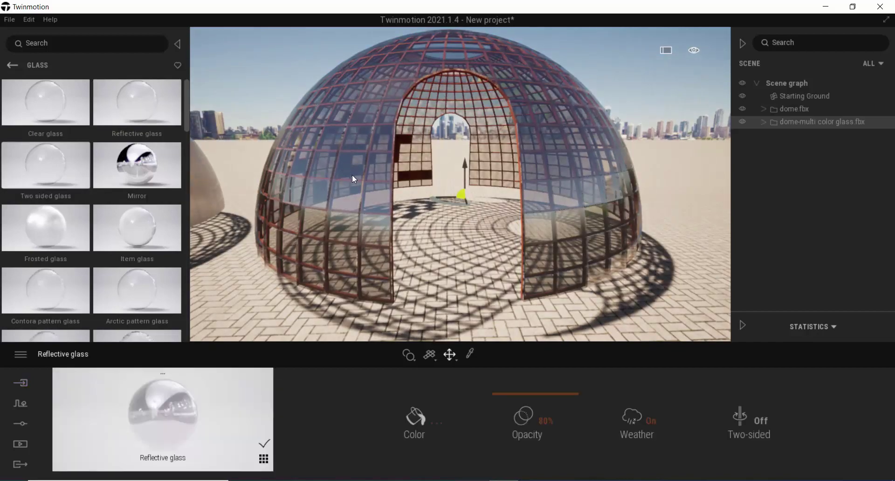
# - Orbit and zoom around the reflective dome to inspect its orange panels
pyautogui.moveTo(352, 174); pyautogui.dragTo(309, 213)
pyautogui.scroll(5, 309, 213)
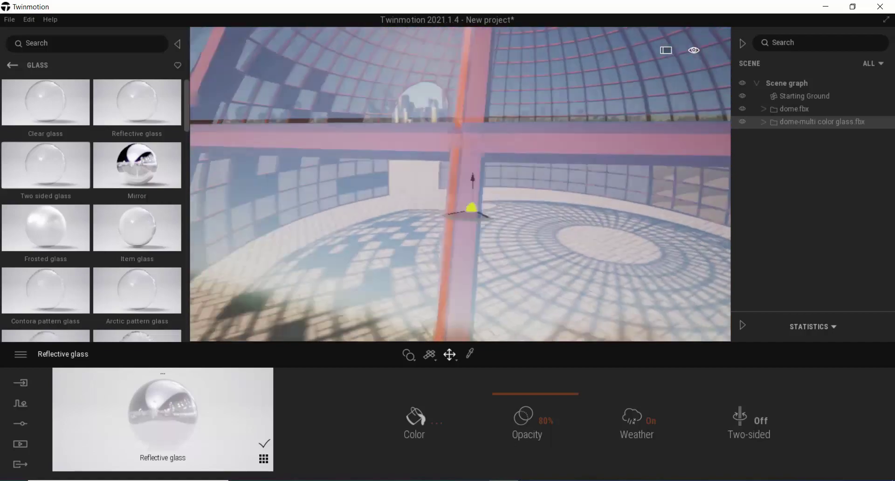
pyautogui.scroll(-10, 460, 185)
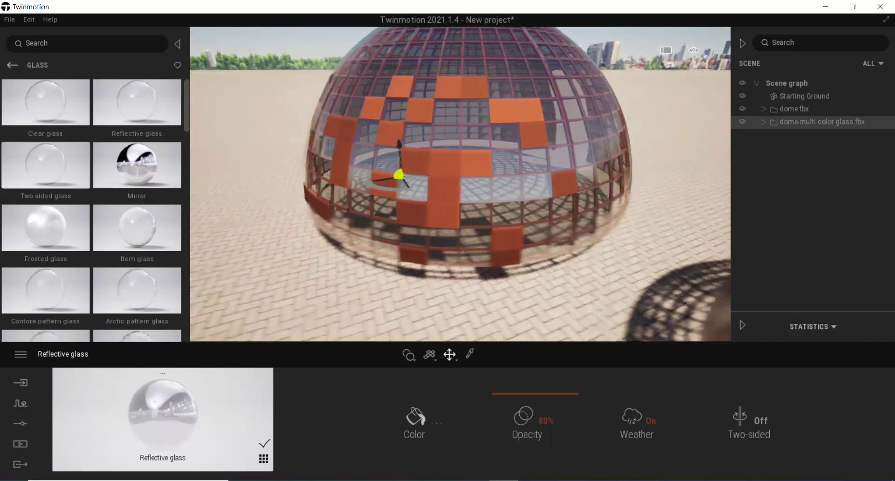
pyautogui.scroll(-5, 460, 184)
pyautogui.scroll(3, 387, 200)
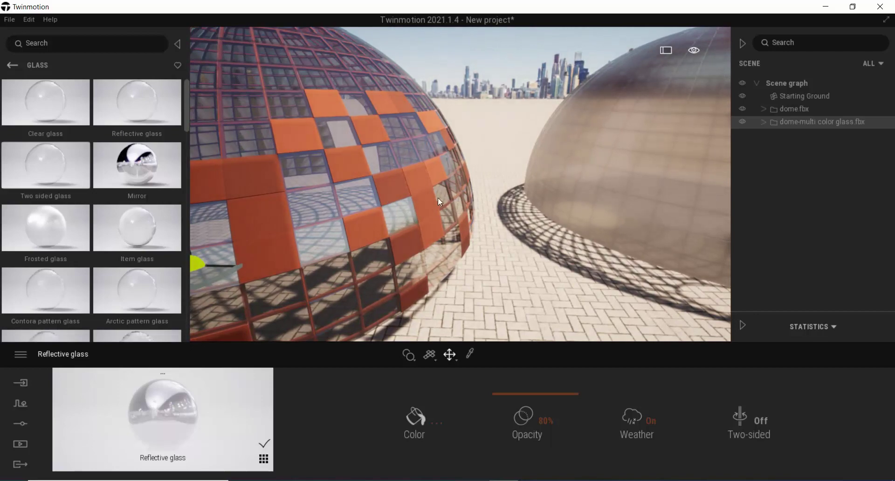
pyautogui.scroll(-5, 440, 202)
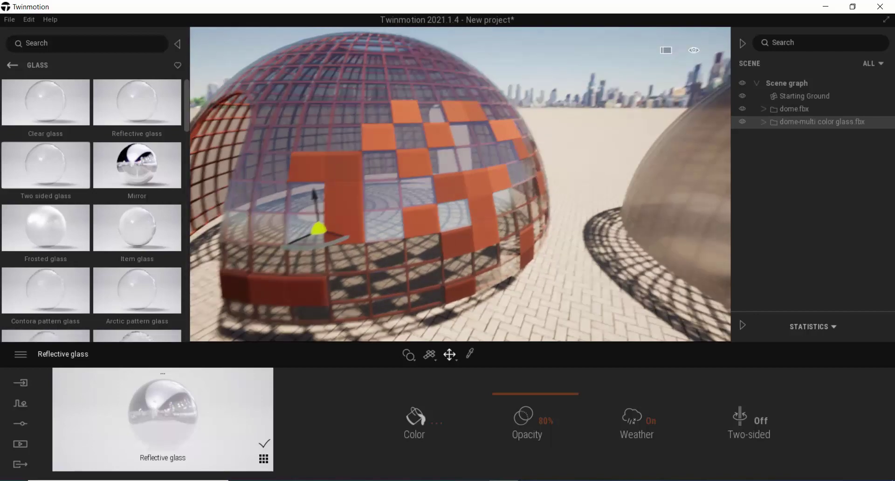
# - Tint the dome's coloured panels with Blue, Light yellow and Orange glass
pyautogui.moveTo(186, 117); pyautogui.dragTo(195, 219)
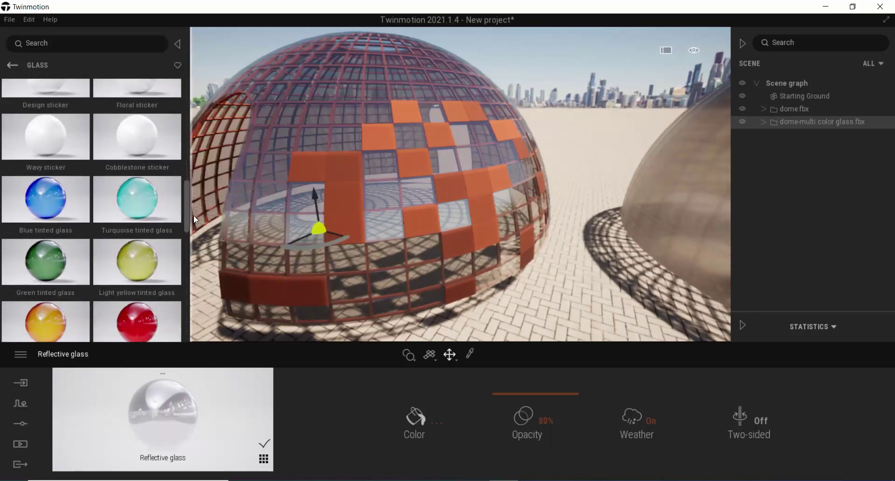
pyautogui.moveTo(38, 208)
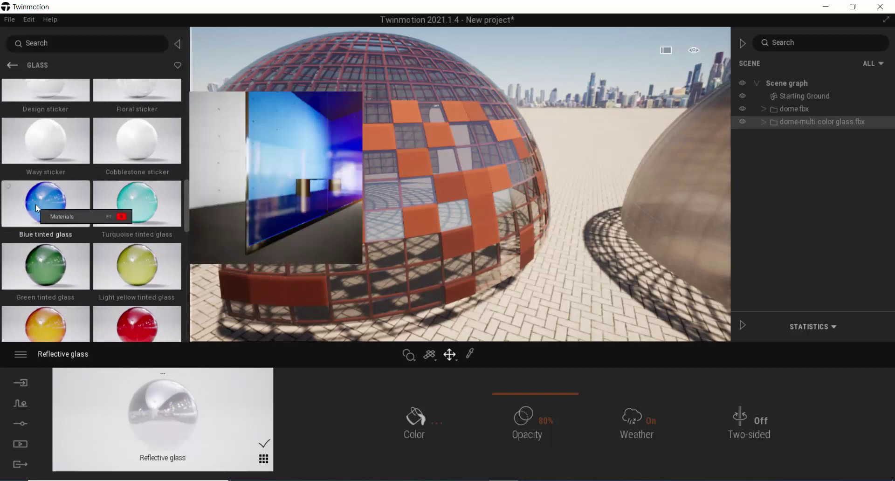
pyautogui.moveTo(29, 206); pyautogui.dragTo(304, 175)
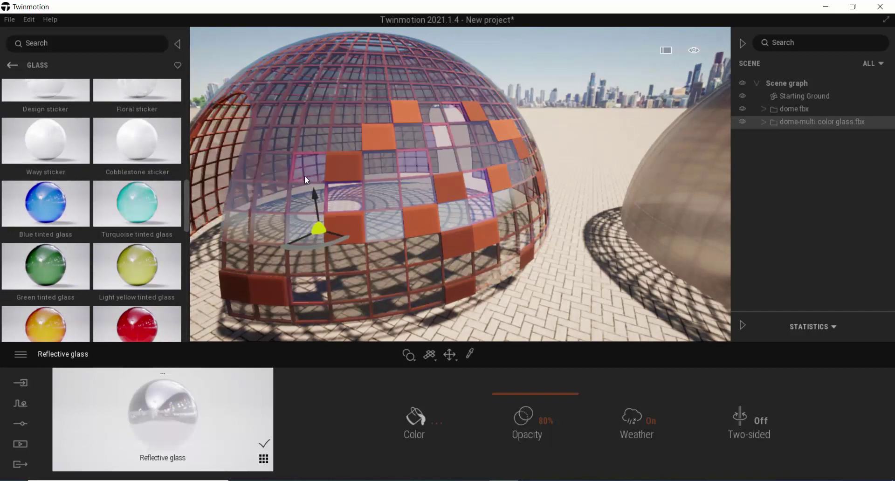
pyautogui.moveTo(132, 262); pyautogui.dragTo(307, 233)
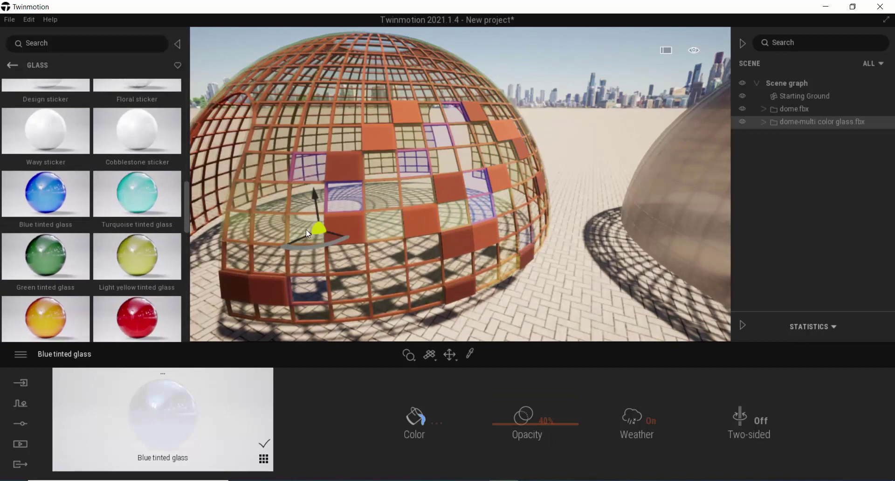
pyautogui.moveTo(136, 315); pyautogui.dragTo(293, 290)
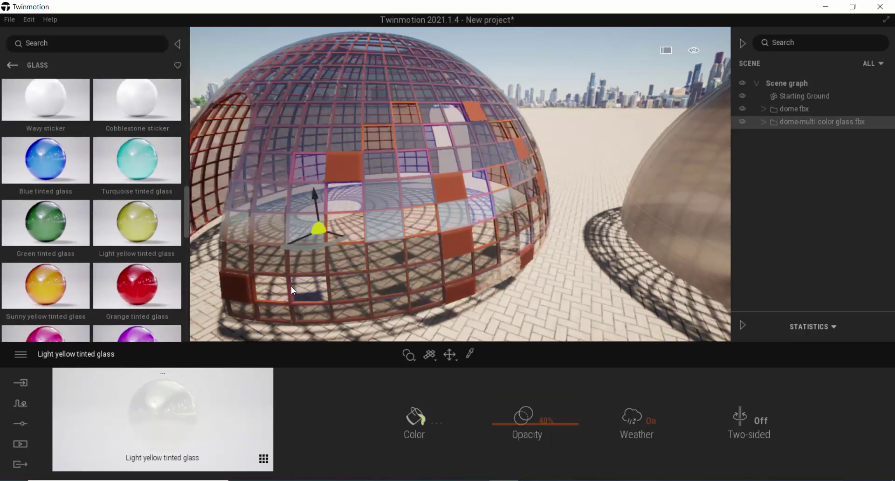
# - Fly into and around the tinted dome to view its panes against the frosted dome and skyline
pyautogui.moveTo(534, 281); pyautogui.dragTo(532, 303)
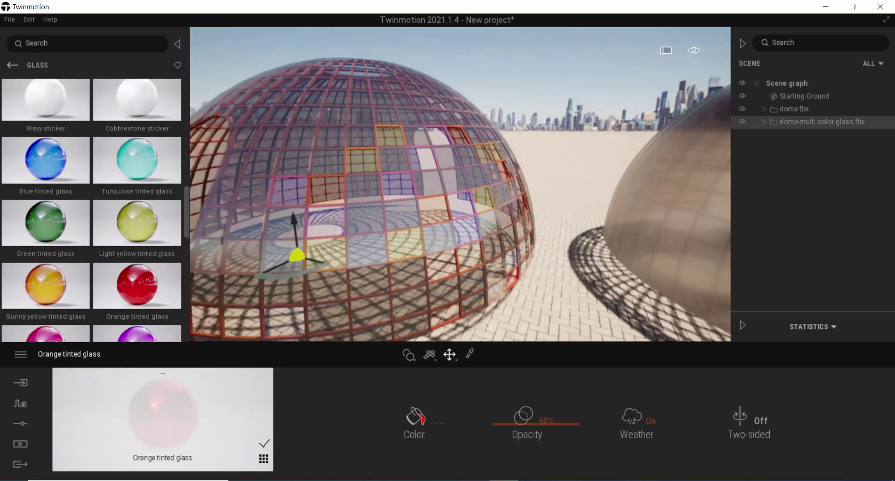
pyautogui.press('Up')
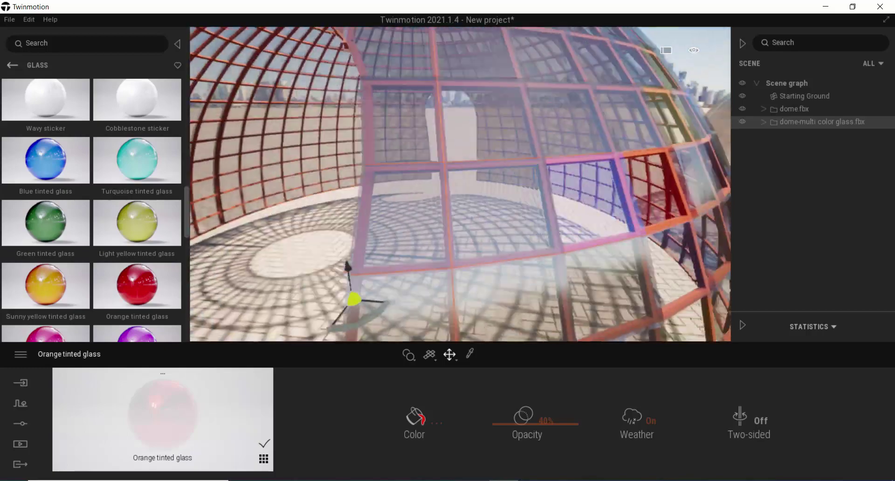
pyautogui.press('Up')
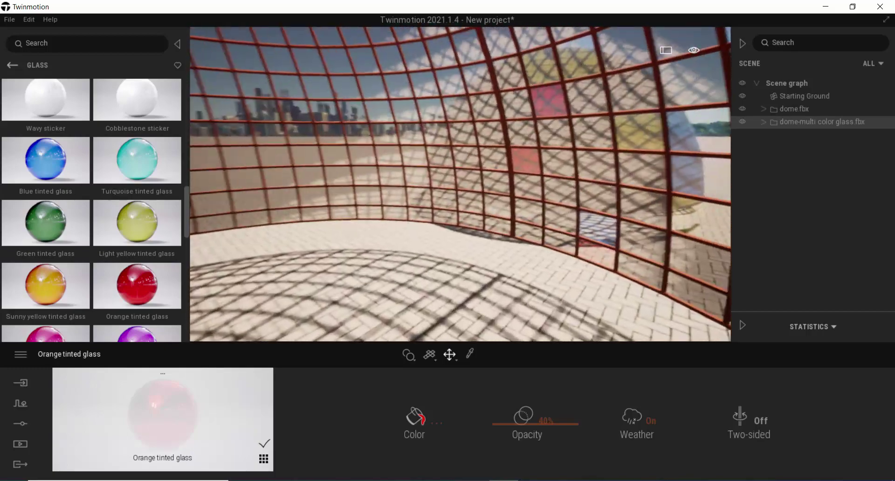
pyautogui.press('Up')
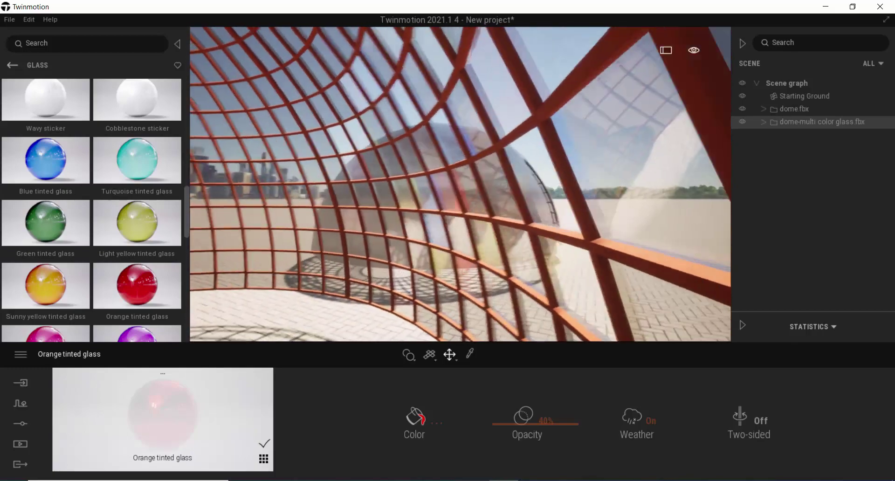
pyautogui.press('Down')
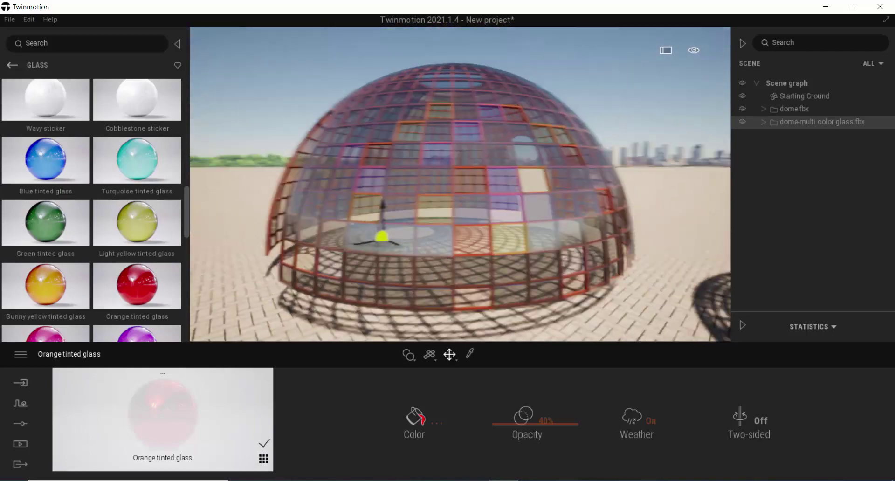
pyautogui.press('Up')
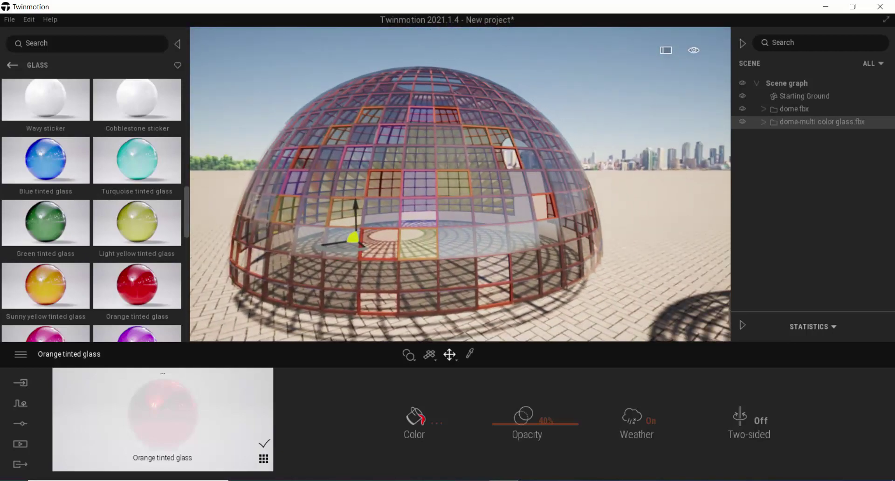